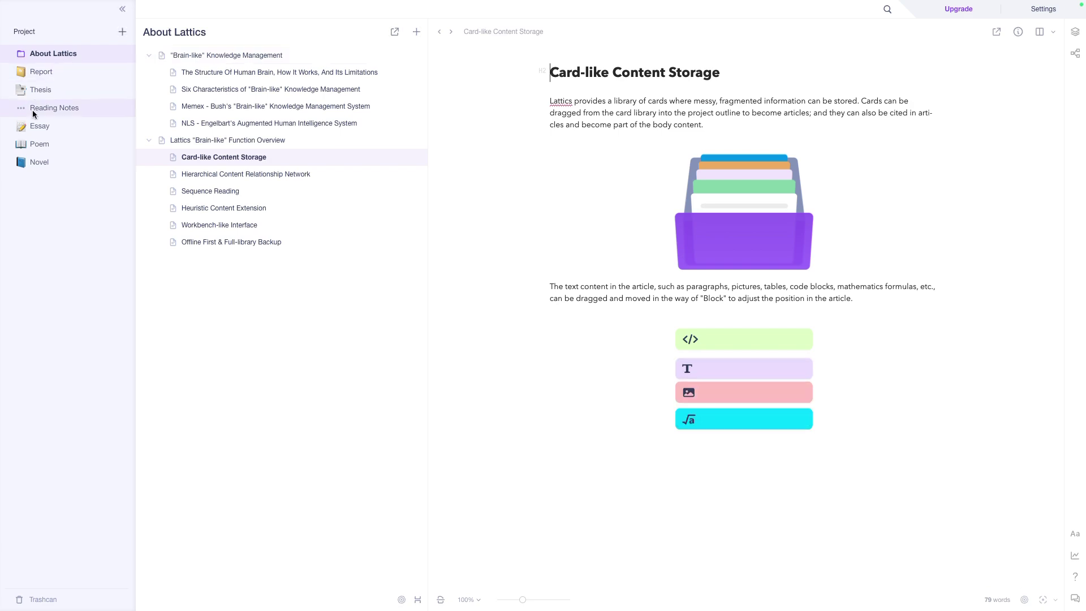
# Step through the Brain-like, Human Brain Structure and Six Characteristics articles to the Memex article.
pyautogui.click(203, 56)
pyautogui.click(206, 73)
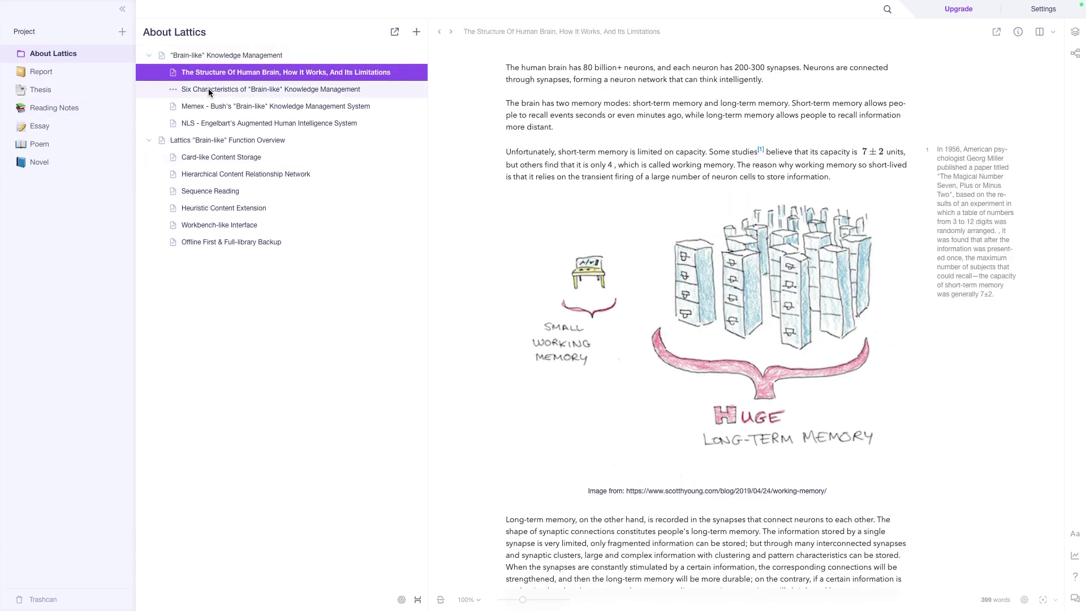
pyautogui.click(209, 91)
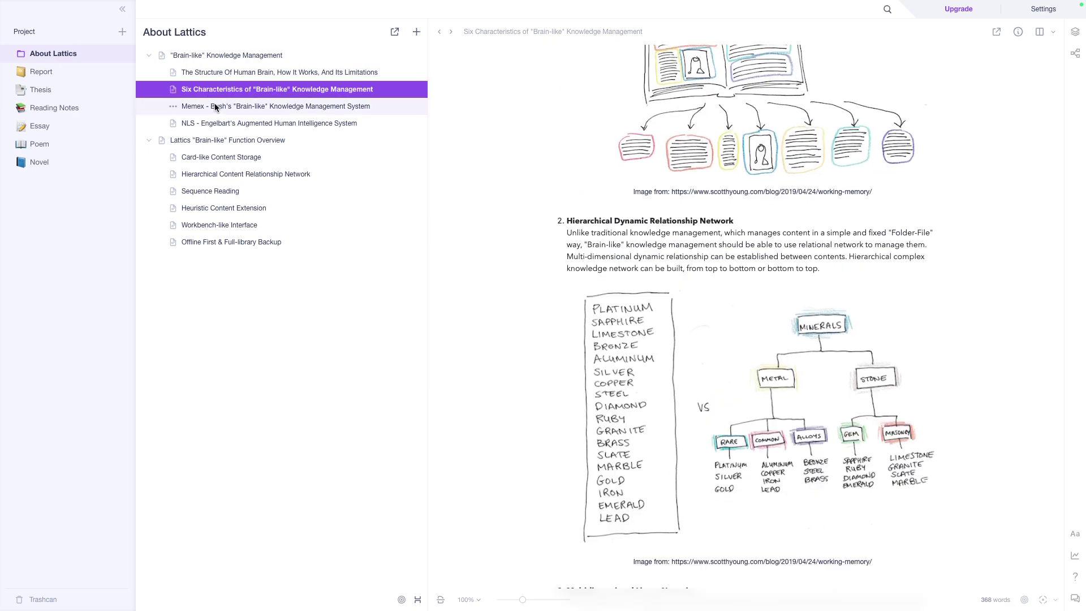
pyautogui.click(216, 107)
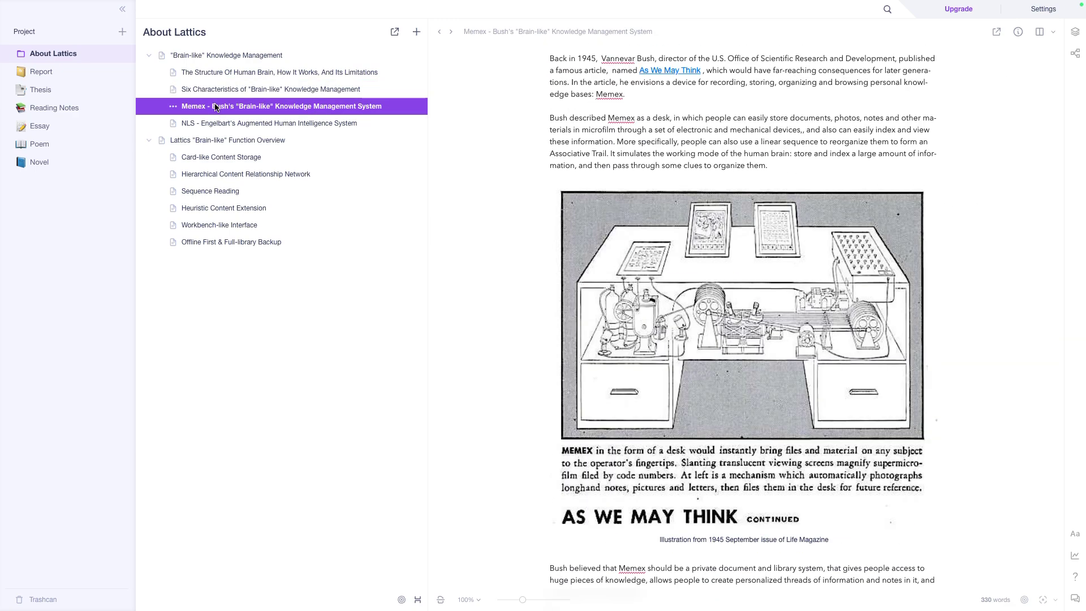
# In Chrome, open the About Lattics page from the site header and scroll through its introduction.
pyautogui.hotkey('ctrl', 'Left')
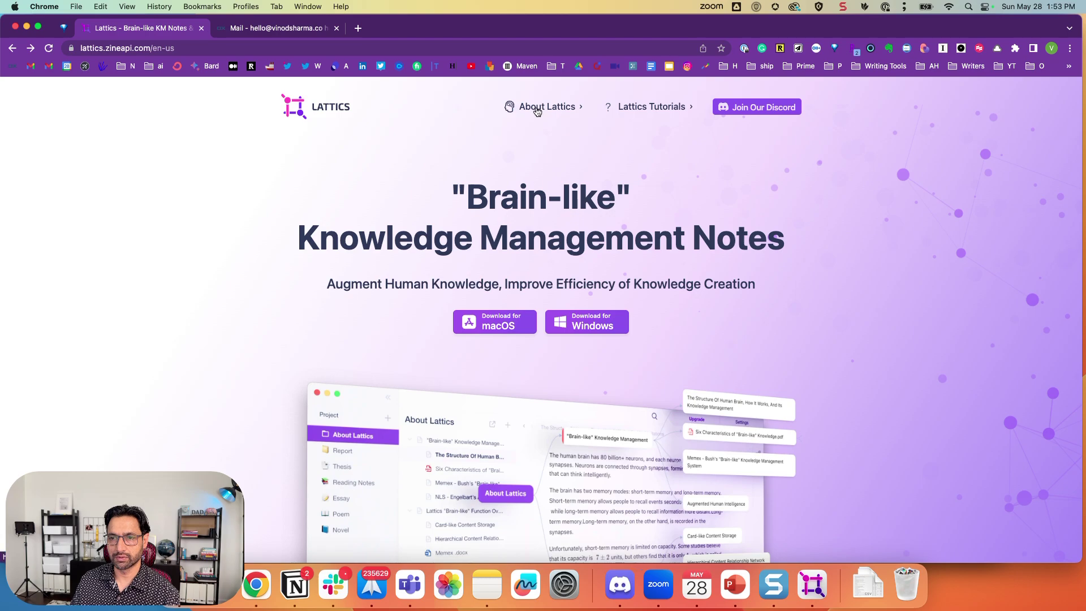
pyautogui.click(537, 108)
pyautogui.scroll(-15, 472, 131)
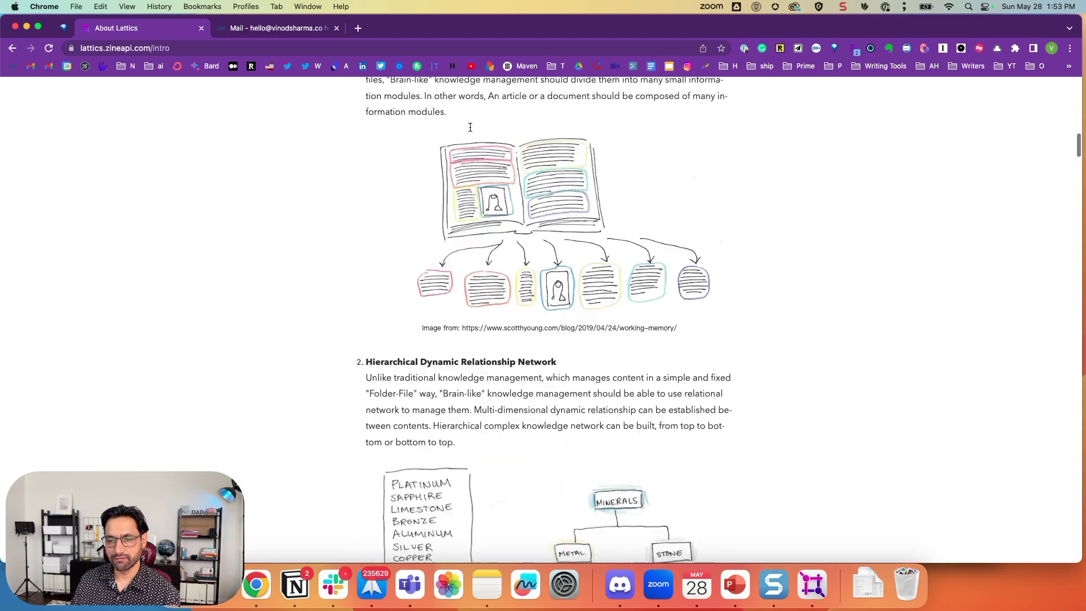
pyautogui.scroll(-7, 470, 127)
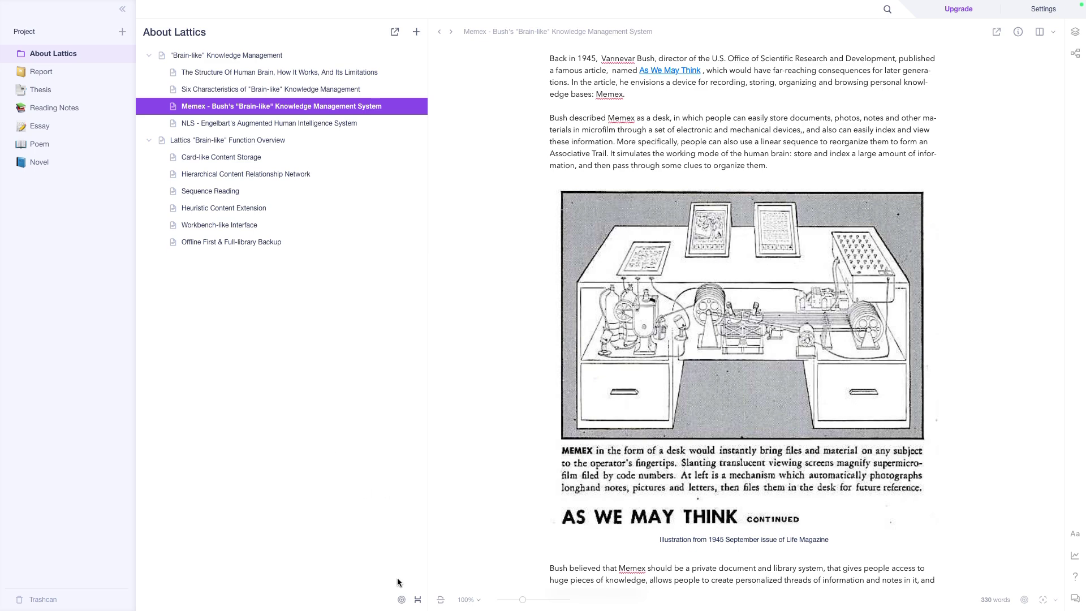
pyautogui.click(401, 600)
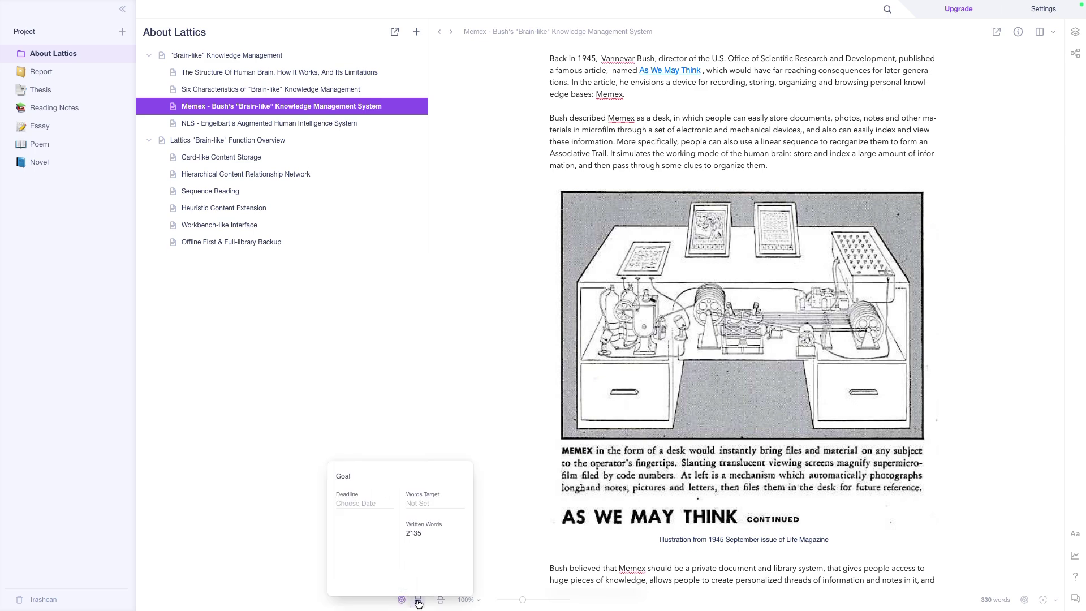
pyautogui.click(291, 593)
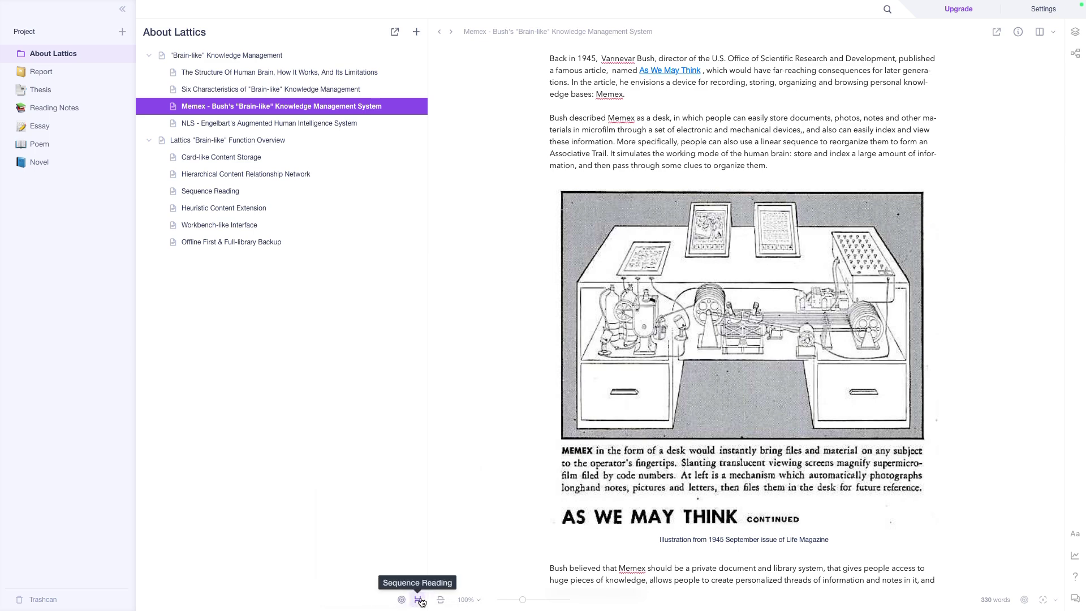
pyautogui.click(1044, 11)
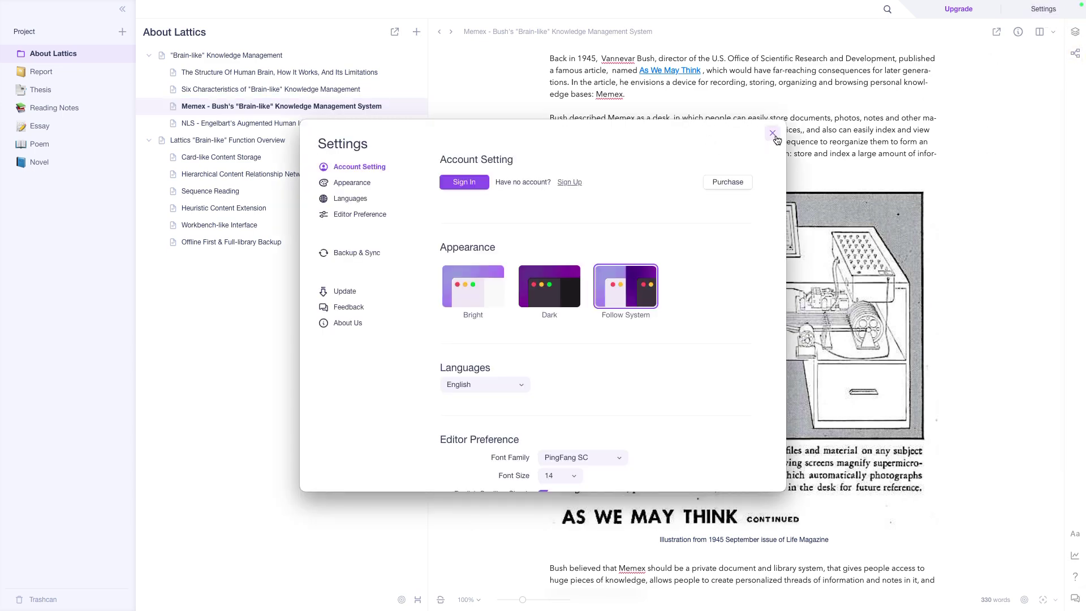
pyautogui.click(772, 133)
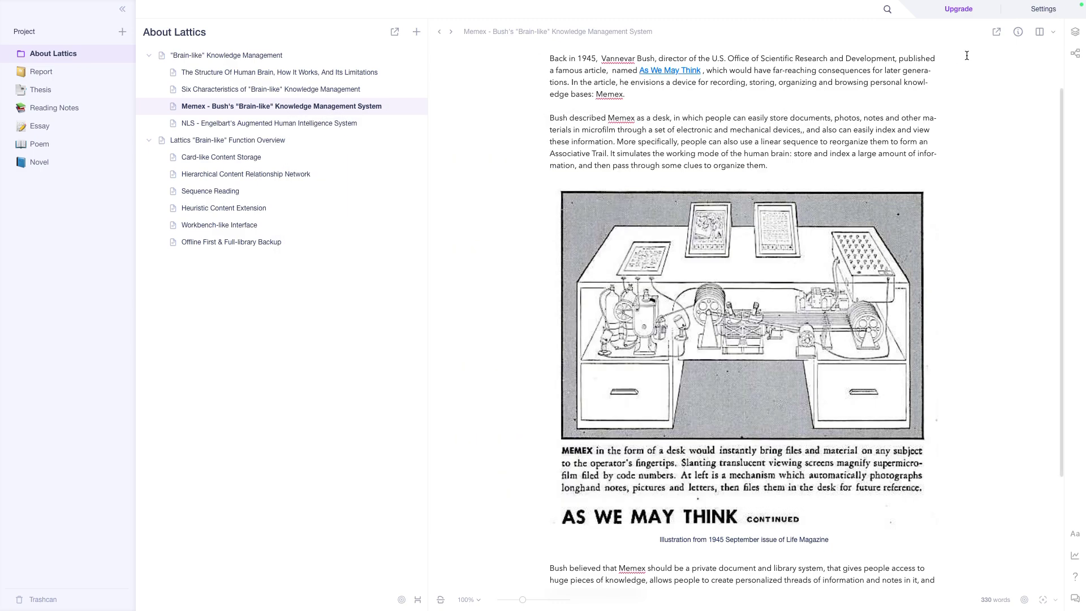
pyautogui.click(1075, 32)
pyautogui.click(1075, 32)
pyautogui.click(1075, 557)
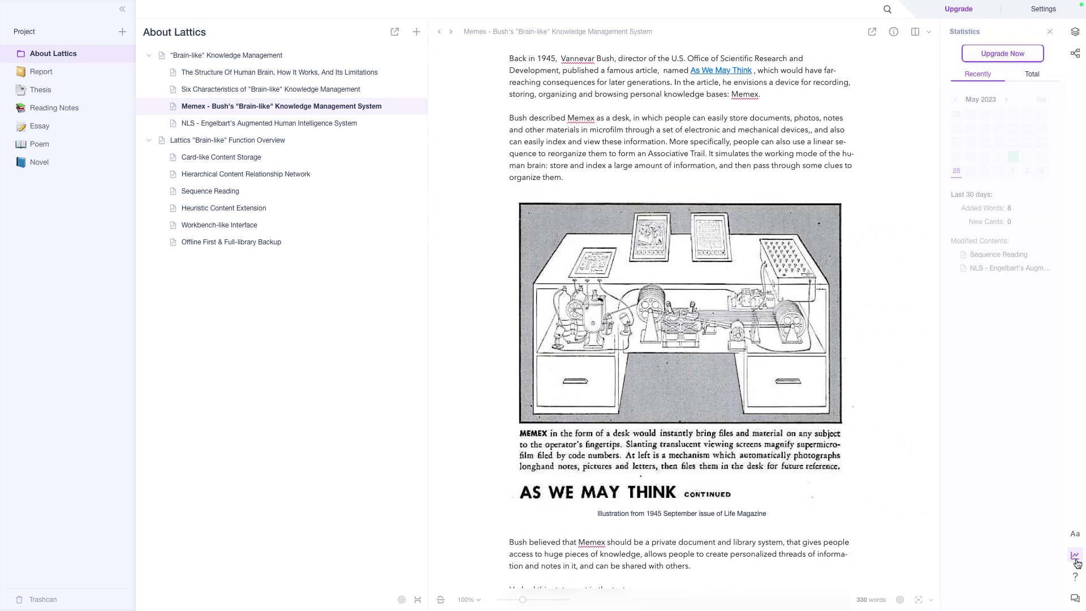
pyautogui.click(1075, 558)
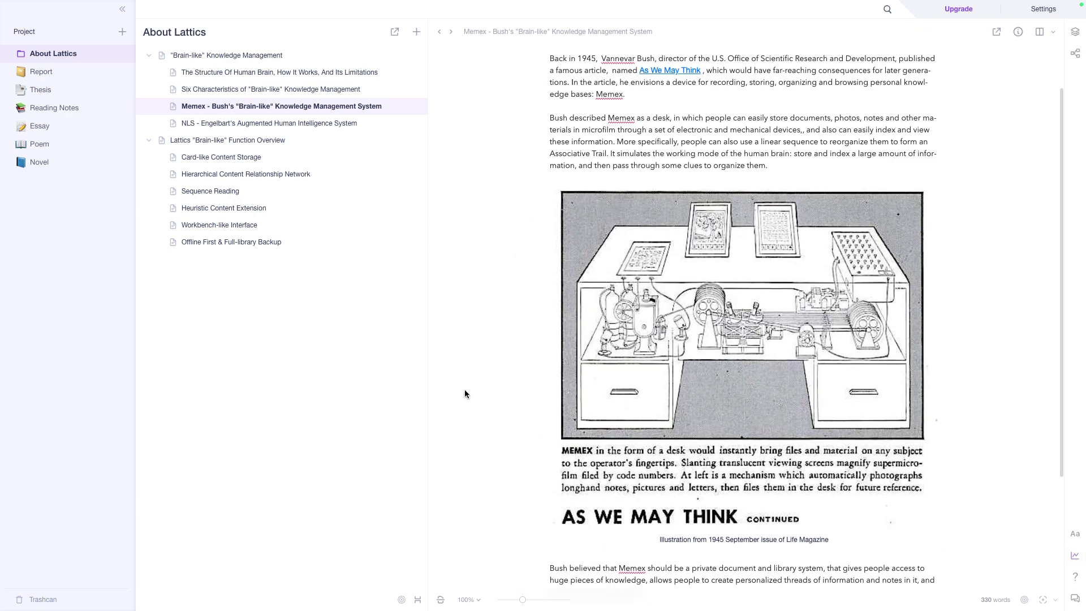
pyautogui.click(123, 32)
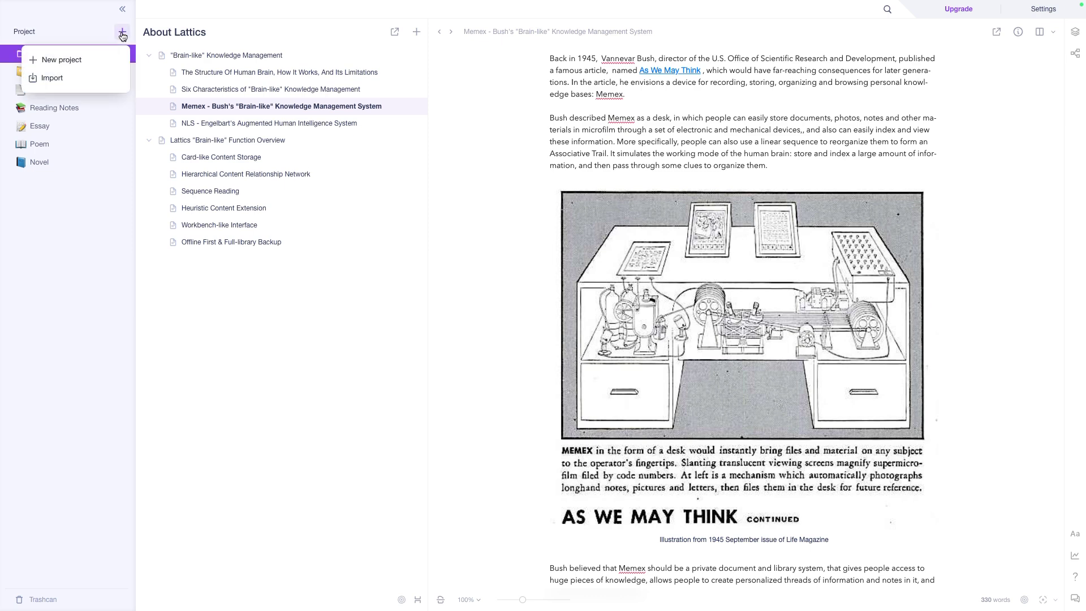
pyautogui.click(69, 60)
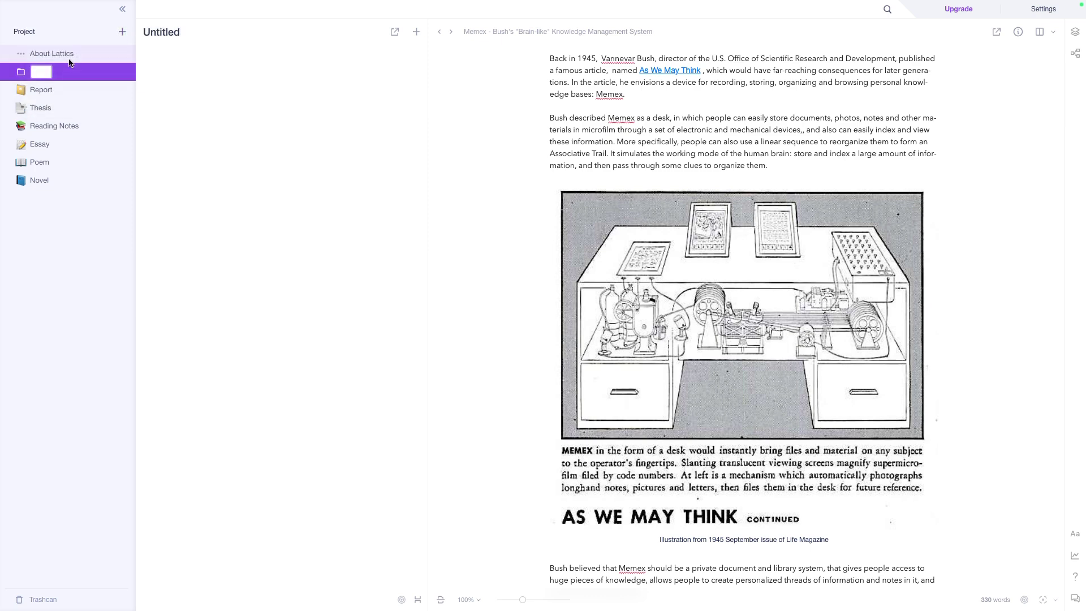
pyautogui.write('Vinod Sharma HQ')
pyautogui.press('Return')
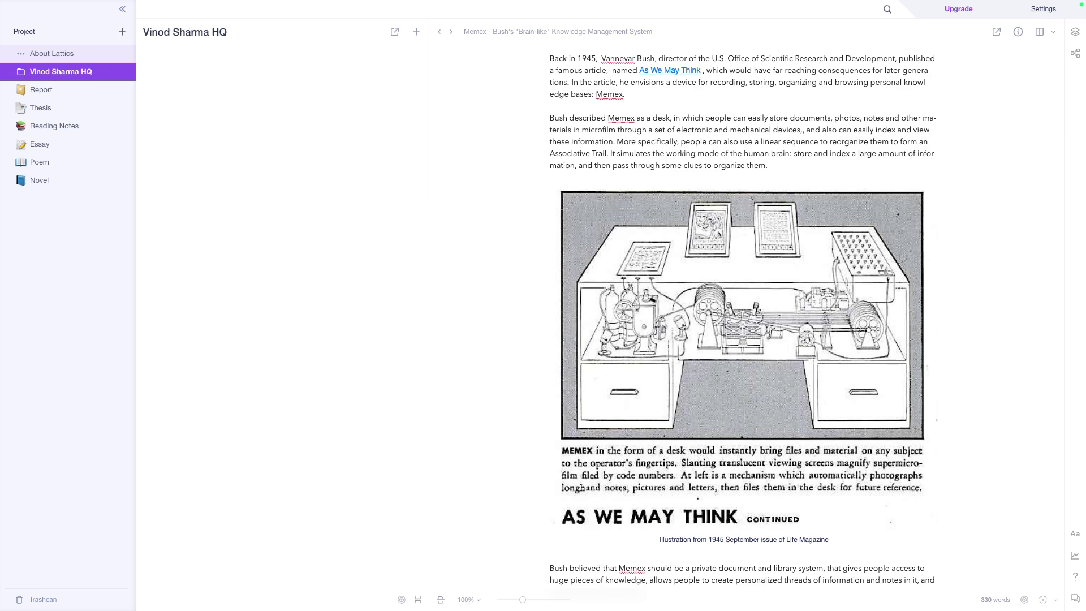
# Add a document titled 'My Quarterly Plan for Q2 2023' to the project.
pyautogui.click(416, 31)
pyautogui.click(366, 62)
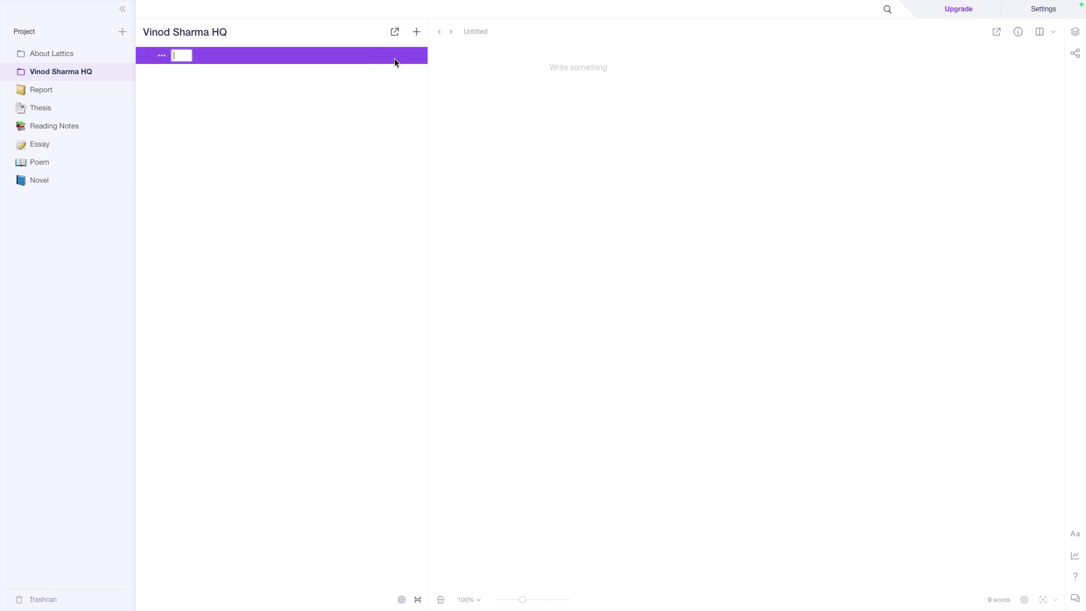
pyautogui.write('rterly Pla')
pyautogui.write('n')
pyautogui.write('My ')
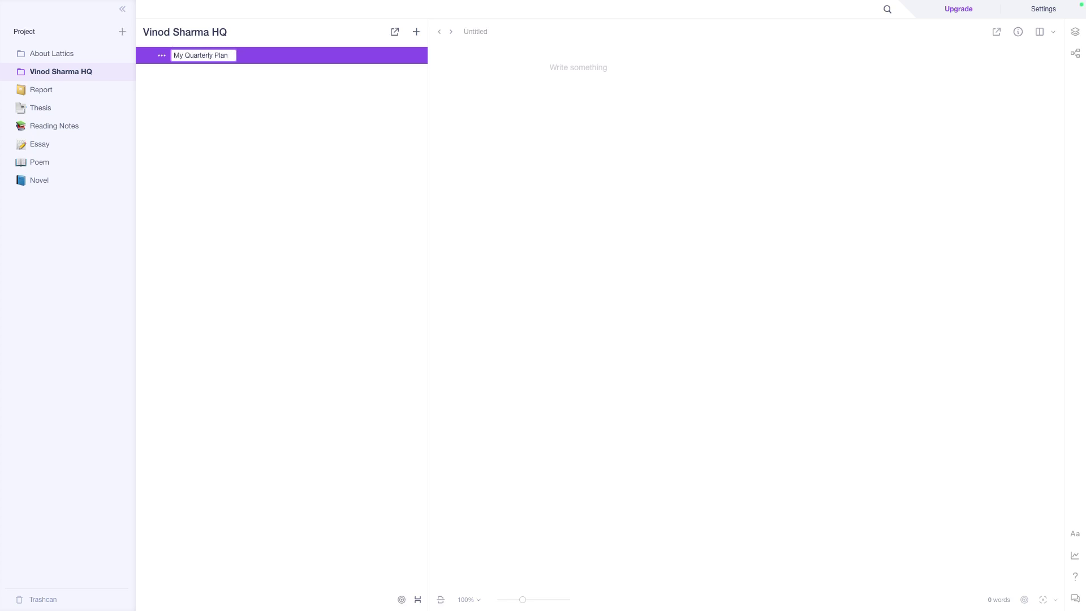
pyautogui.write(' for Q2 2023')
pyautogui.press('Return')
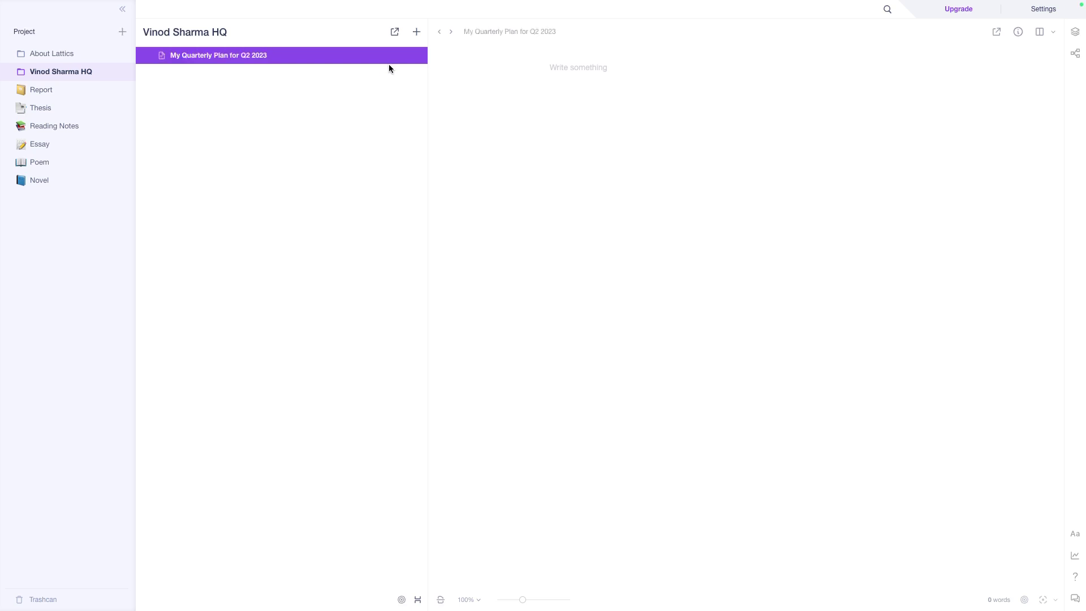
# Insert a Heading 1 reading 'My Goal for Q2 2023' at the top of the empty document.
pyautogui.click(565, 67)
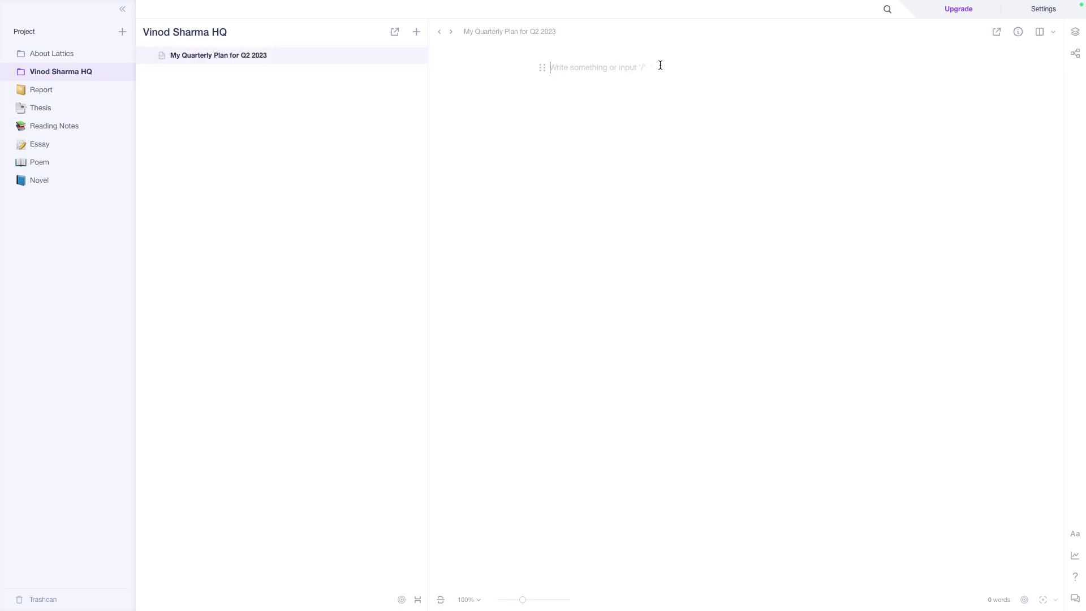
pyautogui.write('/')
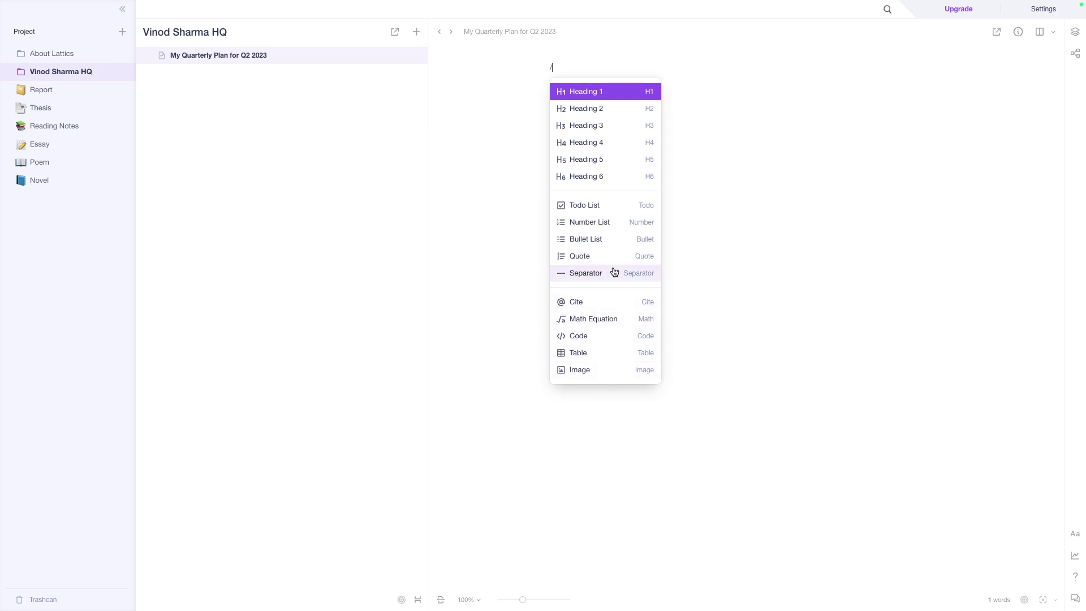
pyautogui.click(594, 91)
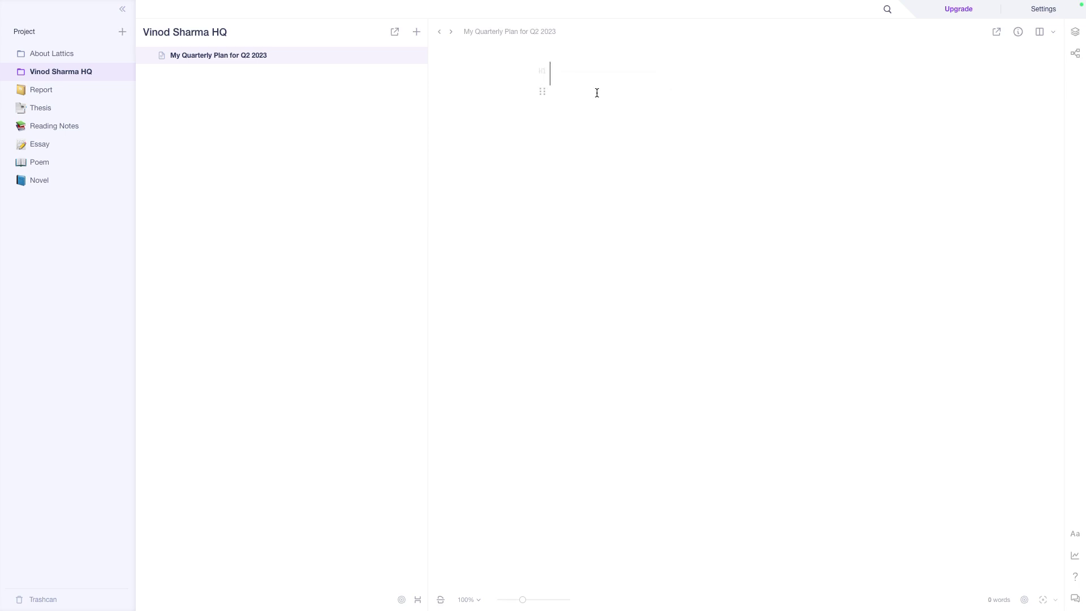
pyautogui.write('My Goal for ')
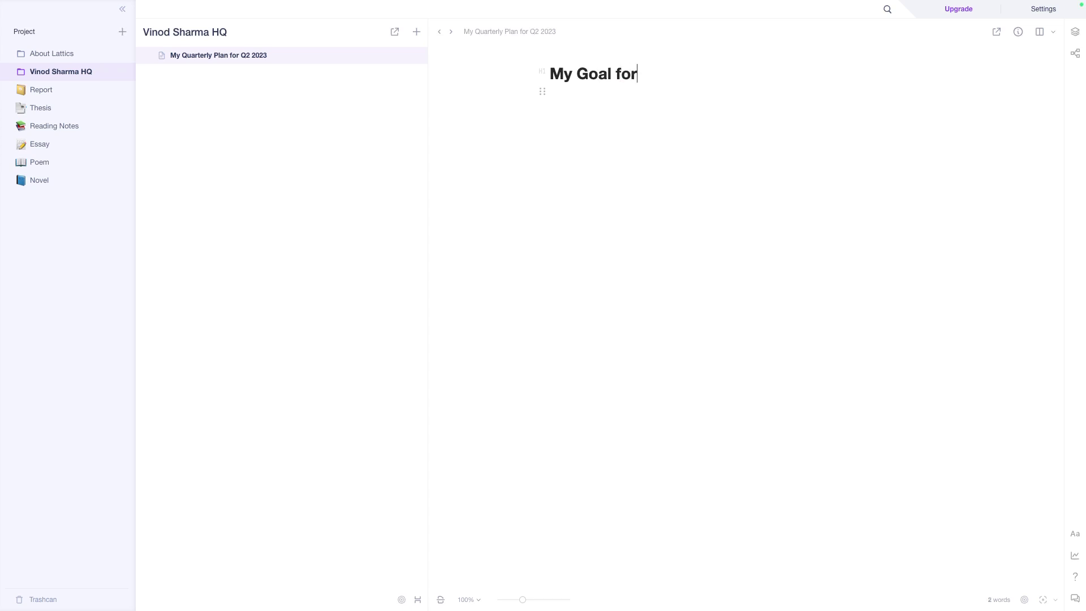
pyautogui.write('Q2 2023')
pyautogui.press('Return')
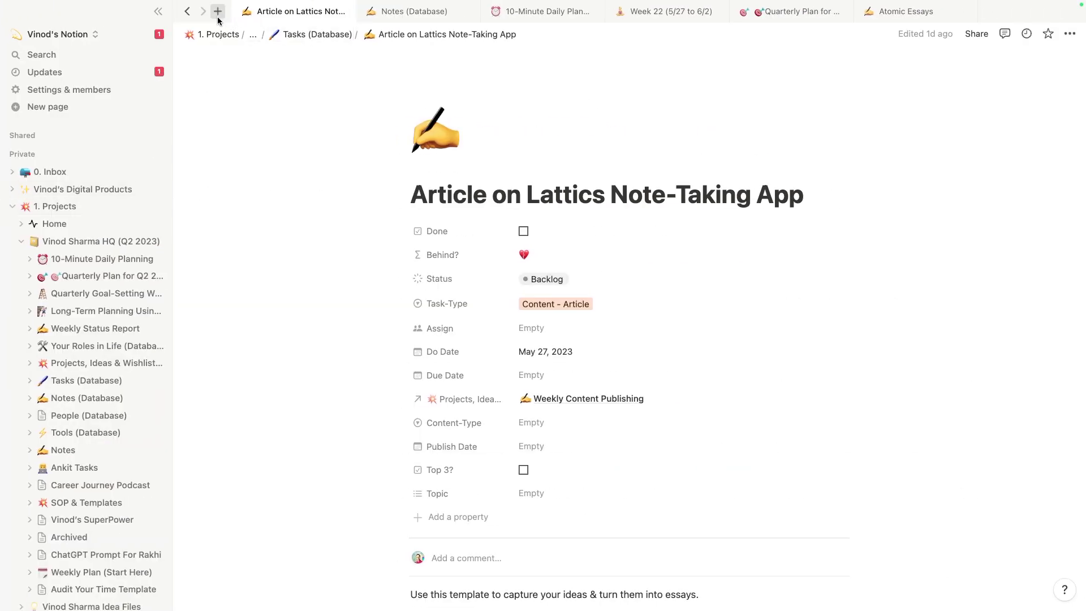
# Replace the heading with the 'Quarterly Plan for Q2 2023' title copied from the Notion page.
pyautogui.click(216, 16)
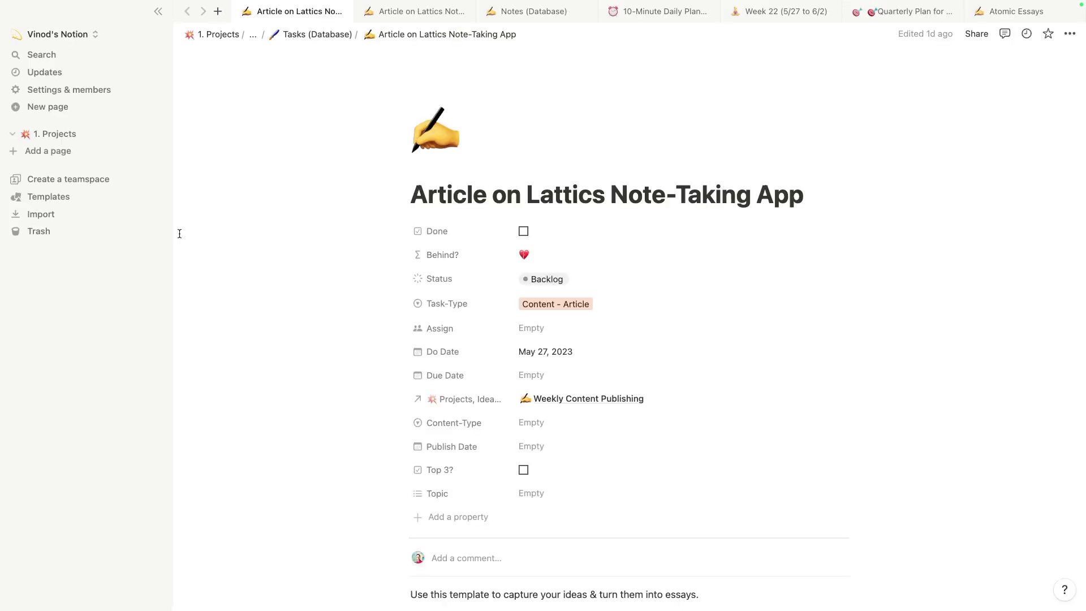
pyautogui.click(73, 242)
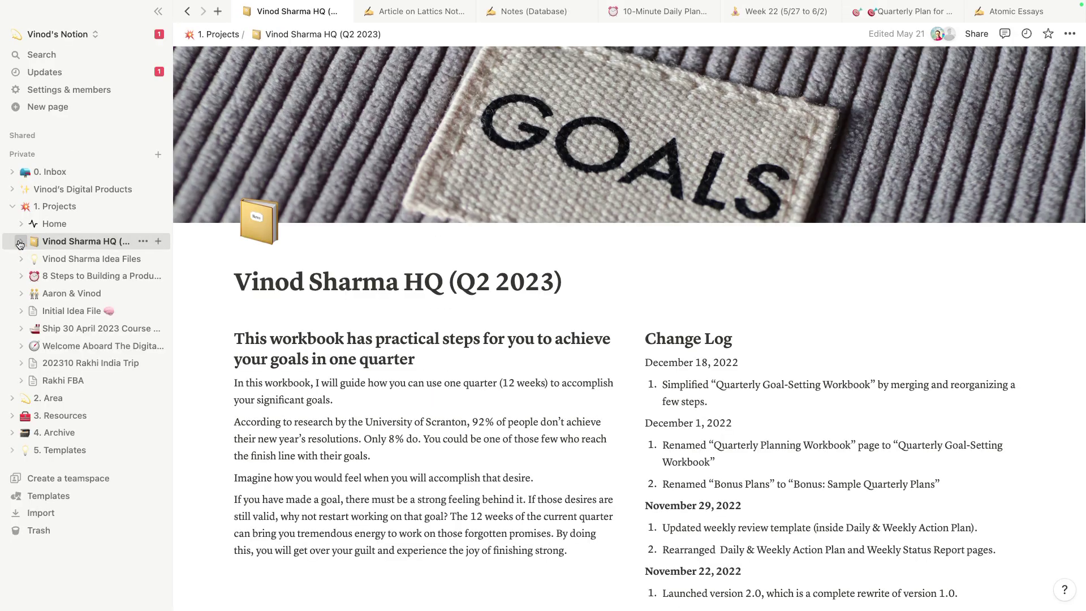
pyautogui.click(80, 259)
pyautogui.click(67, 276)
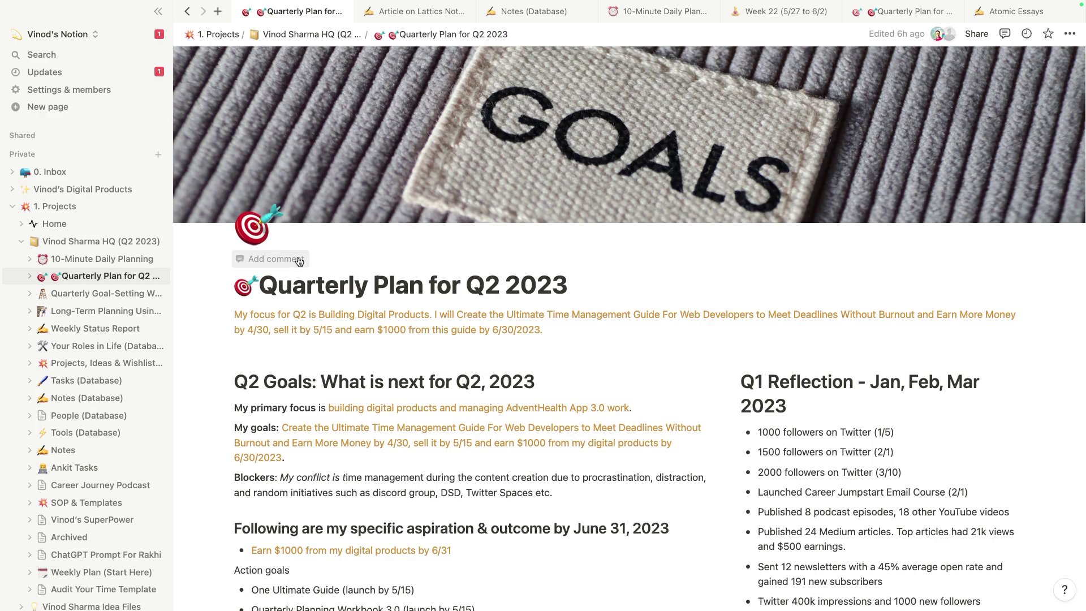
pyautogui.tripleClick(424, 277)
pyautogui.hotkey('ctrl', 'Left')
pyautogui.tripleClick(602, 75)
pyautogui.write('🎯 Quarterly Plan for Q2 2023')
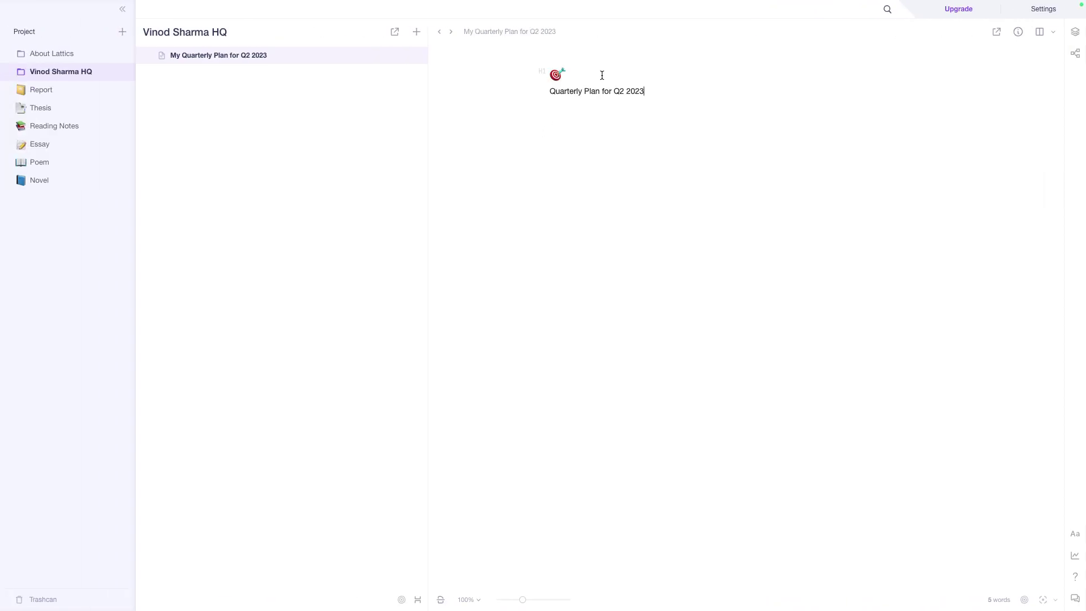
pyautogui.click(550, 91)
pyautogui.press('BackSpace')
# Copy the 'My focus for Q2' paragraph from Notion and paste it under the title.
pyautogui.hotkey('ctrl', 'Left')
pyautogui.hotkey('ctrl', 'Right')
pyautogui.hotkey('ctrl', 'Right')
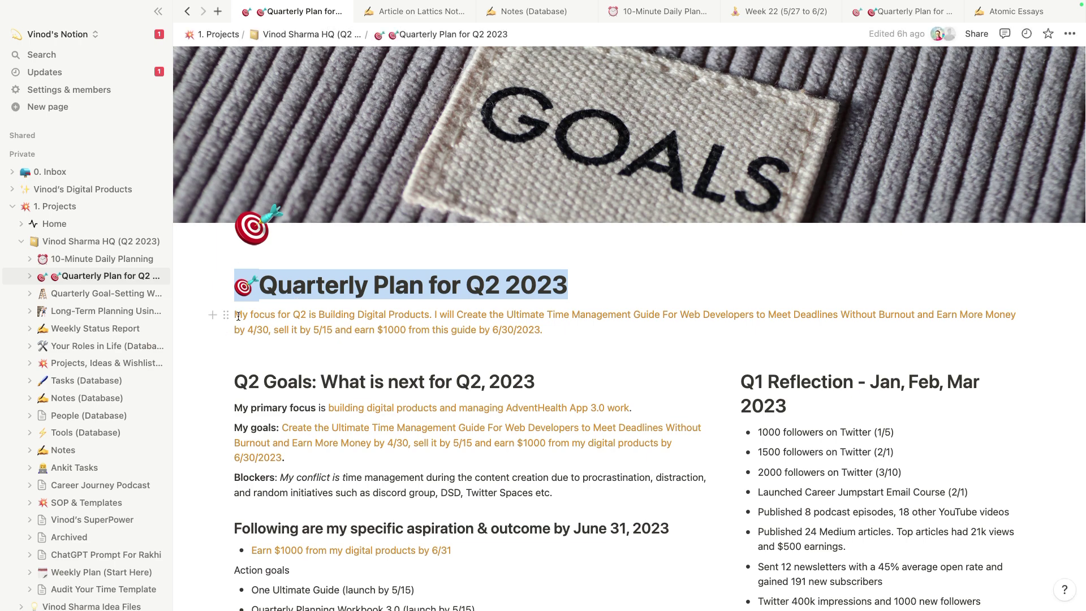
pyautogui.moveTo(234, 314); pyautogui.dragTo(614, 324)
pyautogui.hotkey('ctrl', 'c')
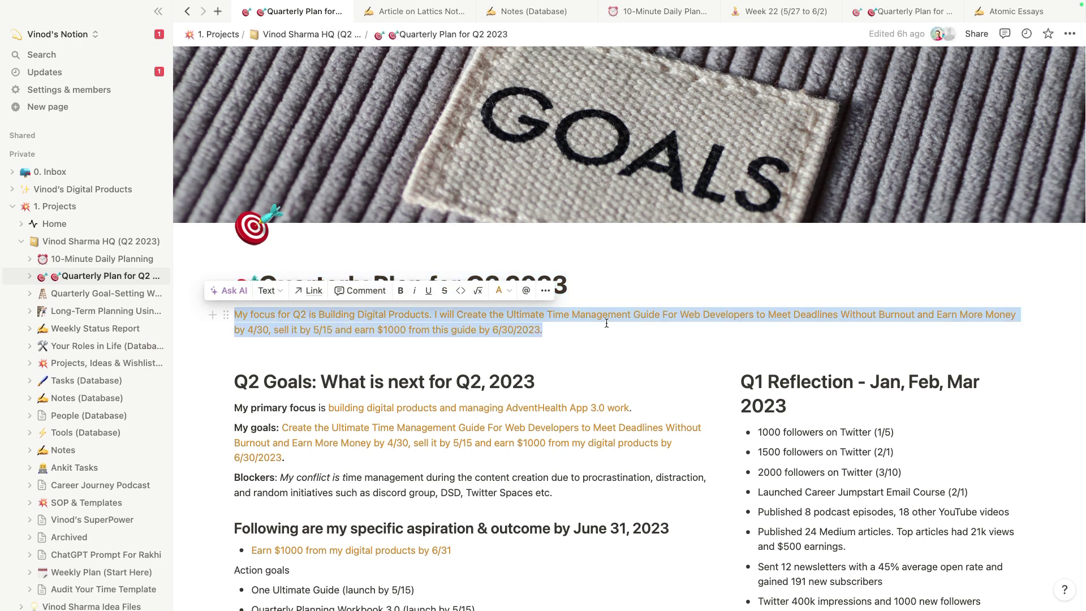
pyautogui.hotkey('ctrl', 'Left')
pyautogui.click(615, 97)
pyautogui.hotkey('ctrl', 'v')
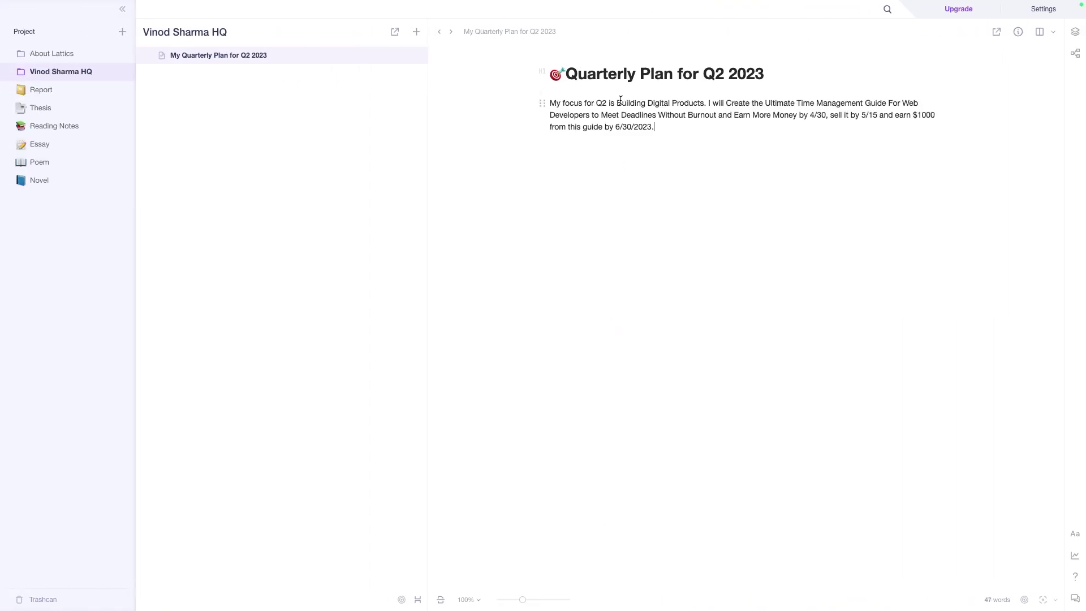
pyautogui.press('Return')
pyautogui.press('Return')
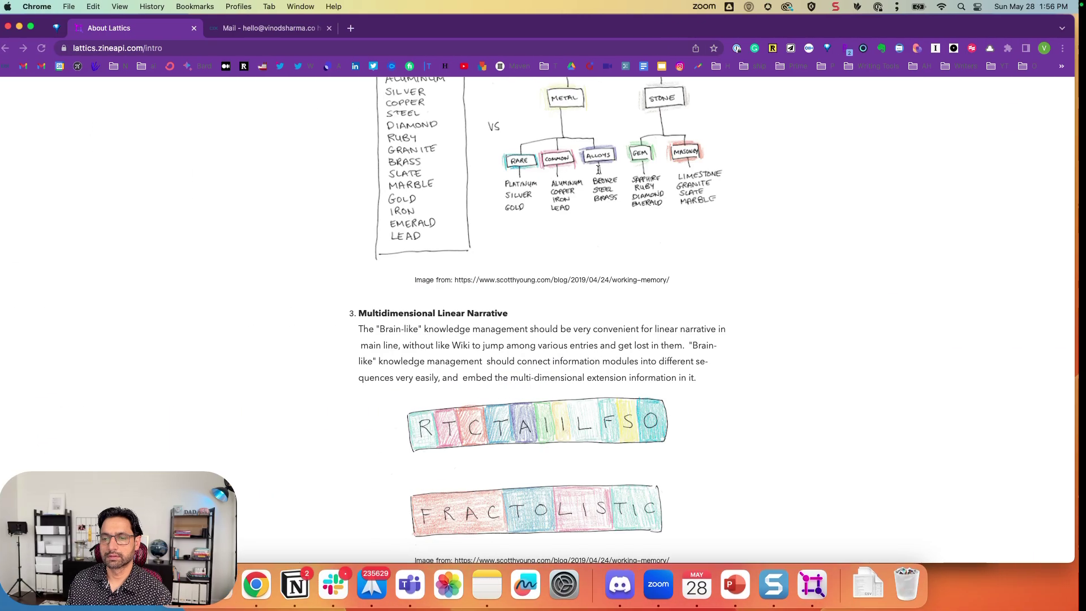
# Paste the remaining plan sections from Notion, through 'Why this goal?', into the document.
pyautogui.hotkey('ctrl', 'Right')
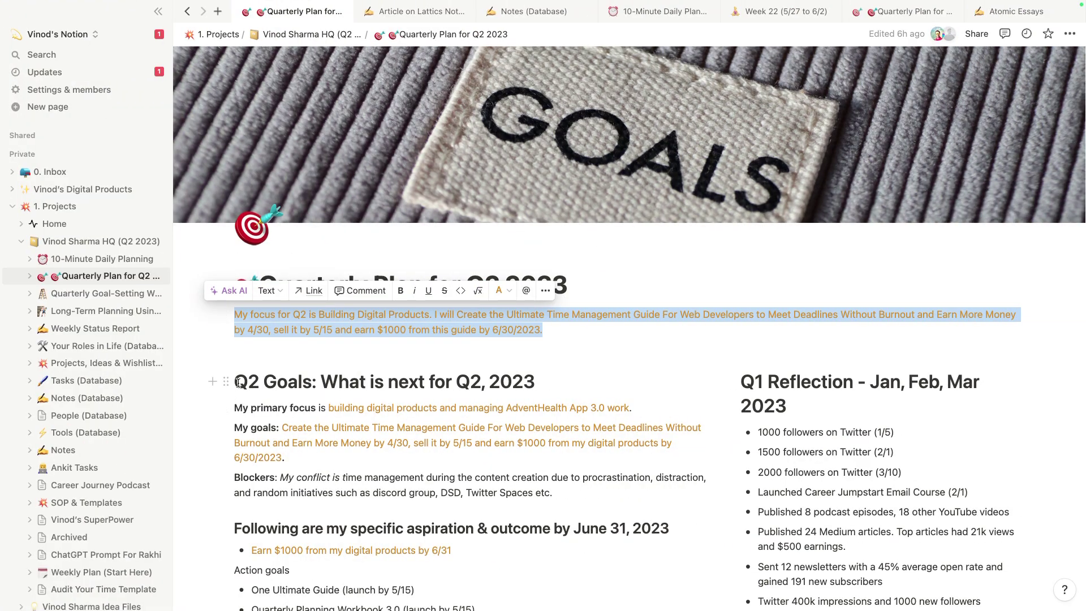
pyautogui.click(404, 398)
pyautogui.scroll(-10, 404, 397)
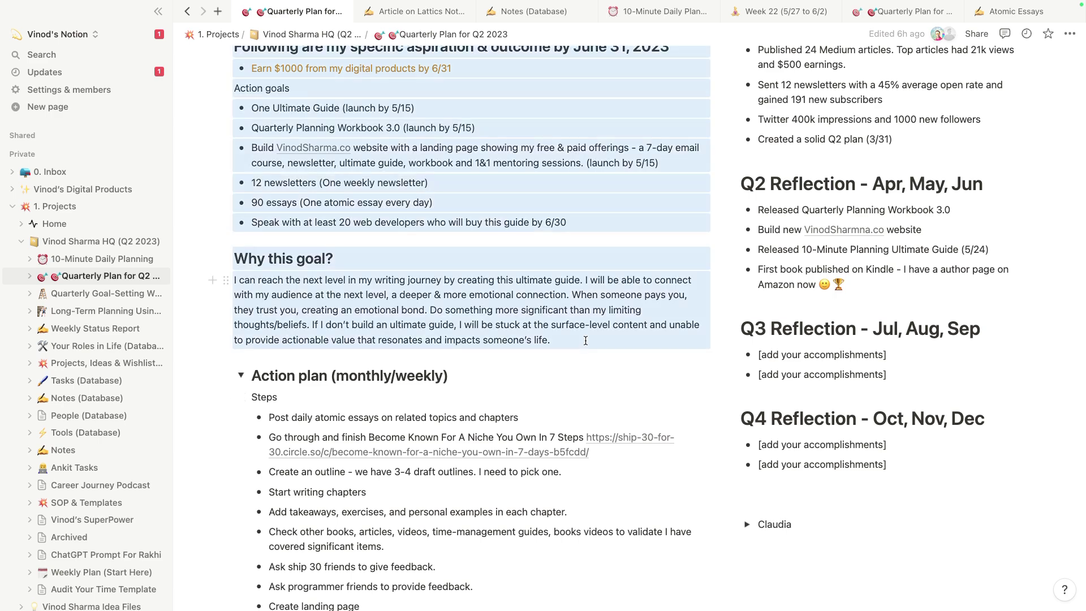
pyautogui.hotkey('ctrl', 'Left')
pyautogui.hotkey('ctrl', 'v')
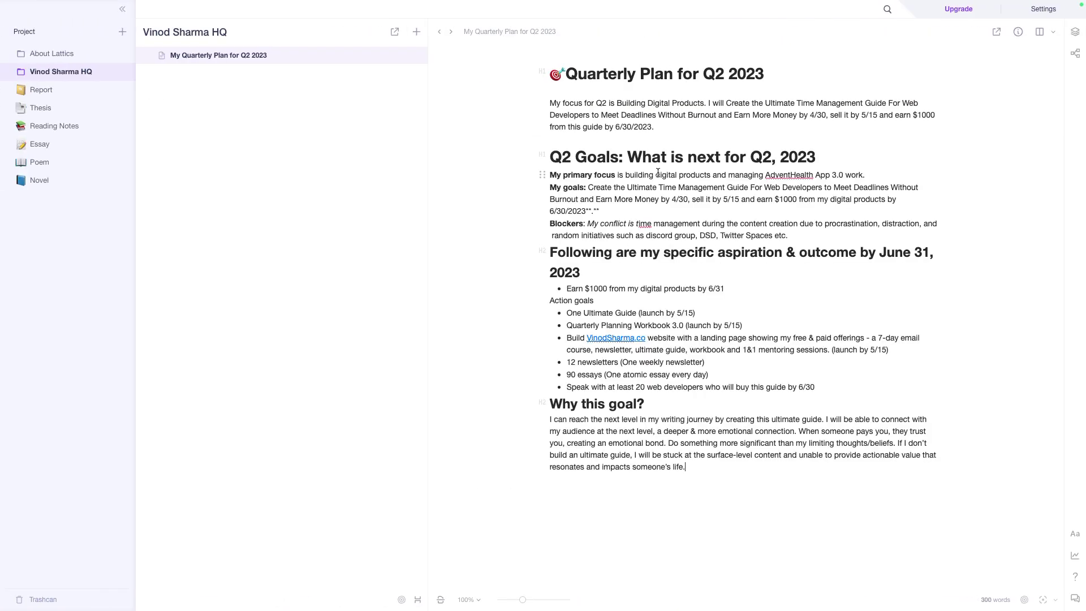
pyautogui.hotkey('ctrl', 'Right')
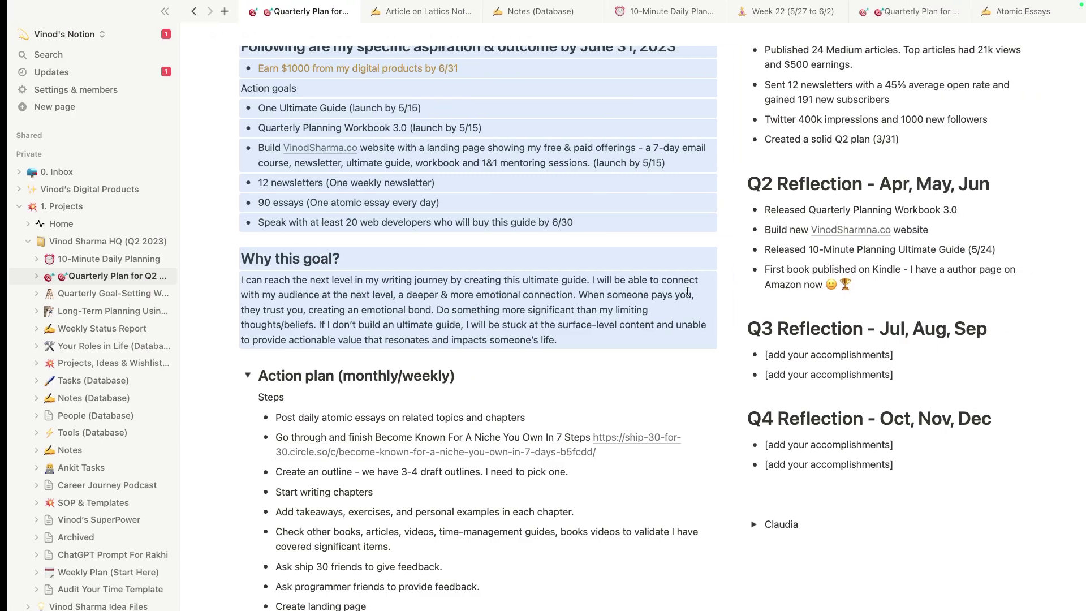
pyautogui.scroll(10, 678, 291)
pyautogui.hotkey('ctrl', 'Left')
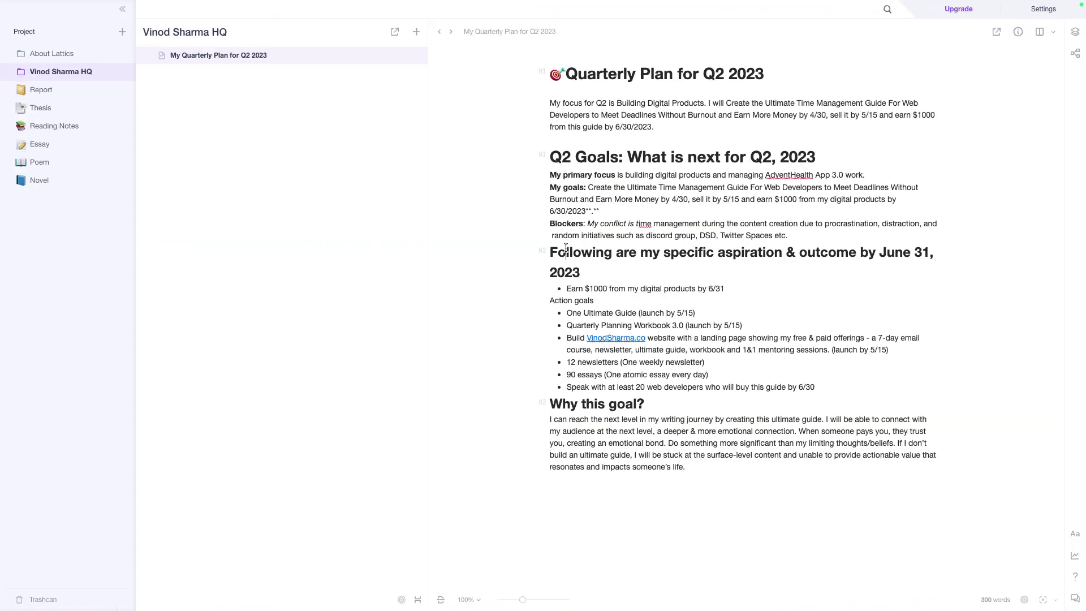
pyautogui.doubleClick(567, 252)
pyautogui.click(543, 254)
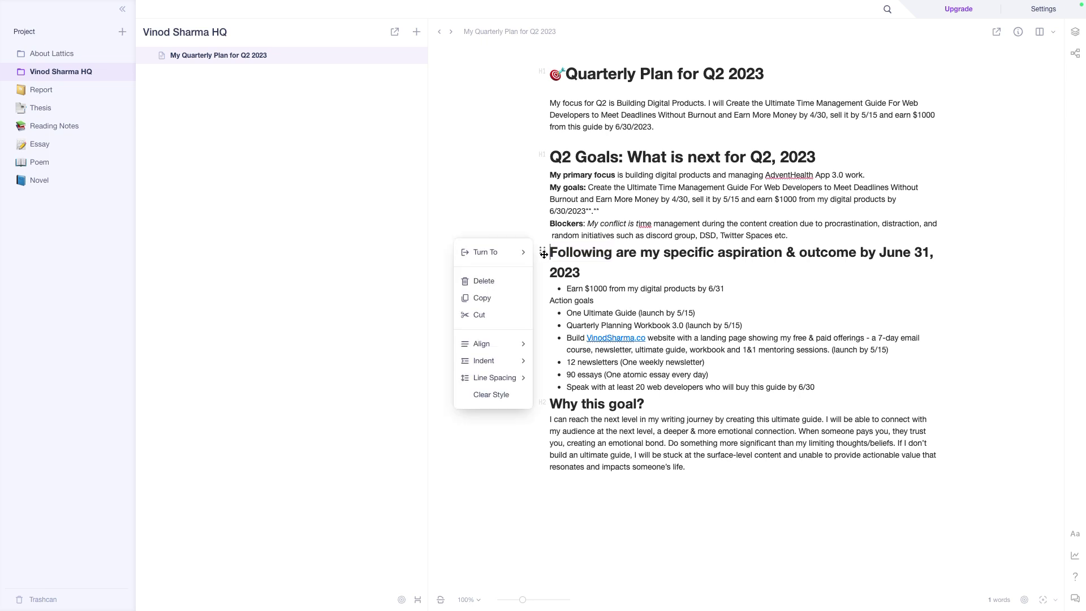
pyautogui.moveTo(486, 251)
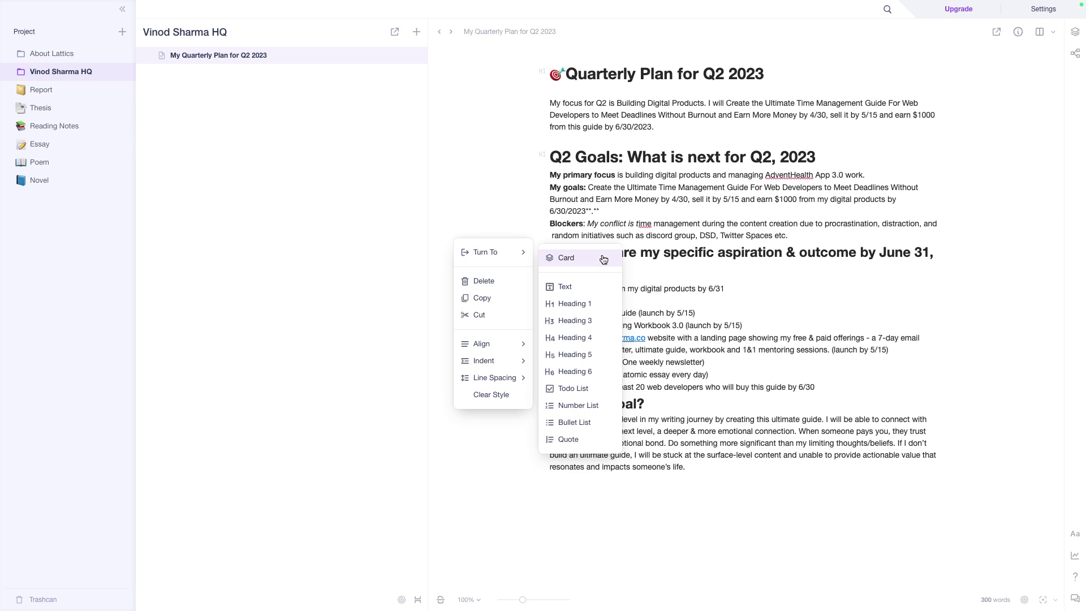
pyautogui.click(622, 456)
pyautogui.press('Return')
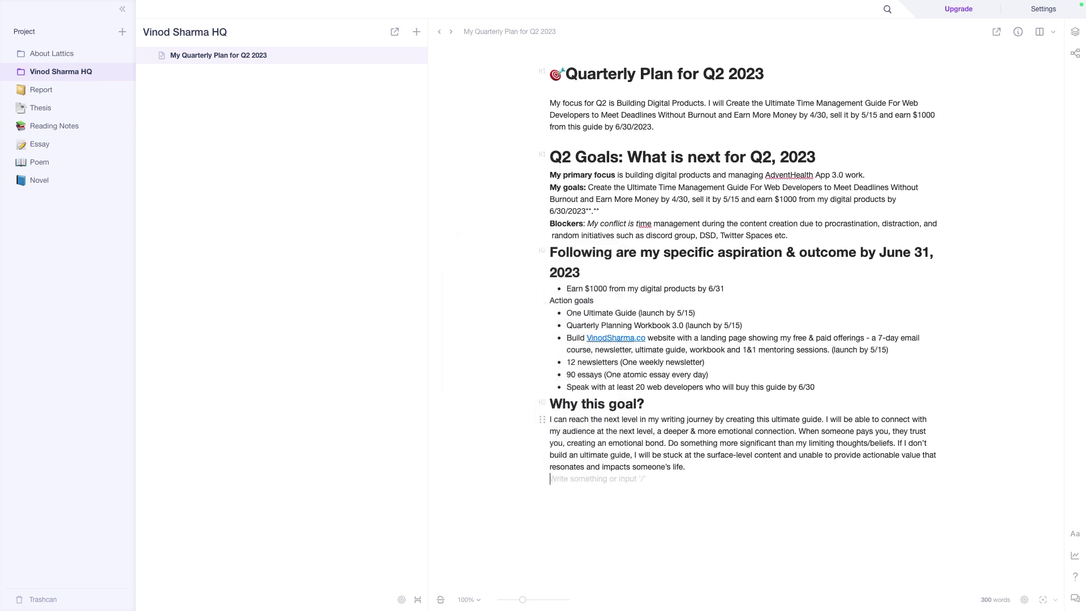
pyautogui.press('Return')
pyautogui.write('/')
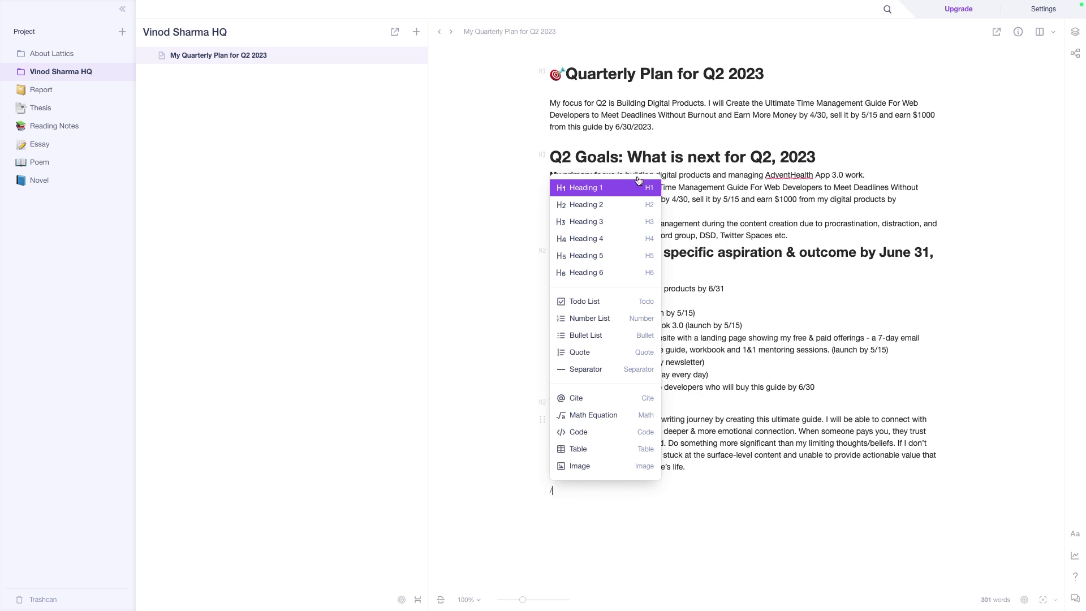
pyautogui.click(680, 93)
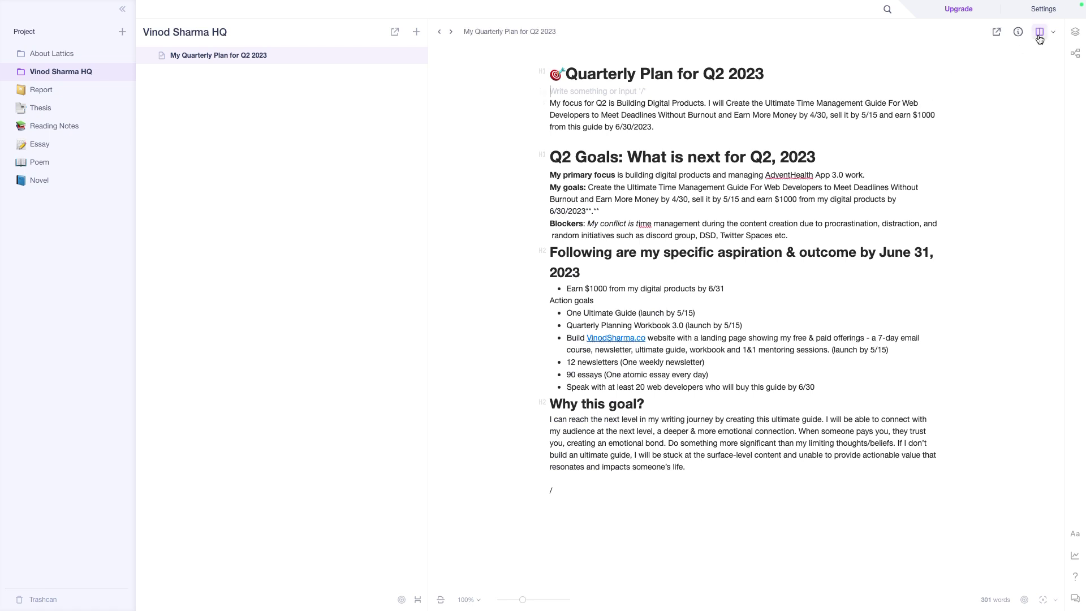
pyautogui.click(578, 493)
pyautogui.write('t')
pyautogui.press('BackSpace')
pyautogui.write('/')
pyautogui.press('Down')
pyautogui.press('Down')
pyautogui.press('Down')
pyautogui.press('Down')
pyautogui.press('Down')
pyautogui.press('Down')
pyautogui.press('Down')
pyautogui.press('Down')
pyautogui.press('Down')
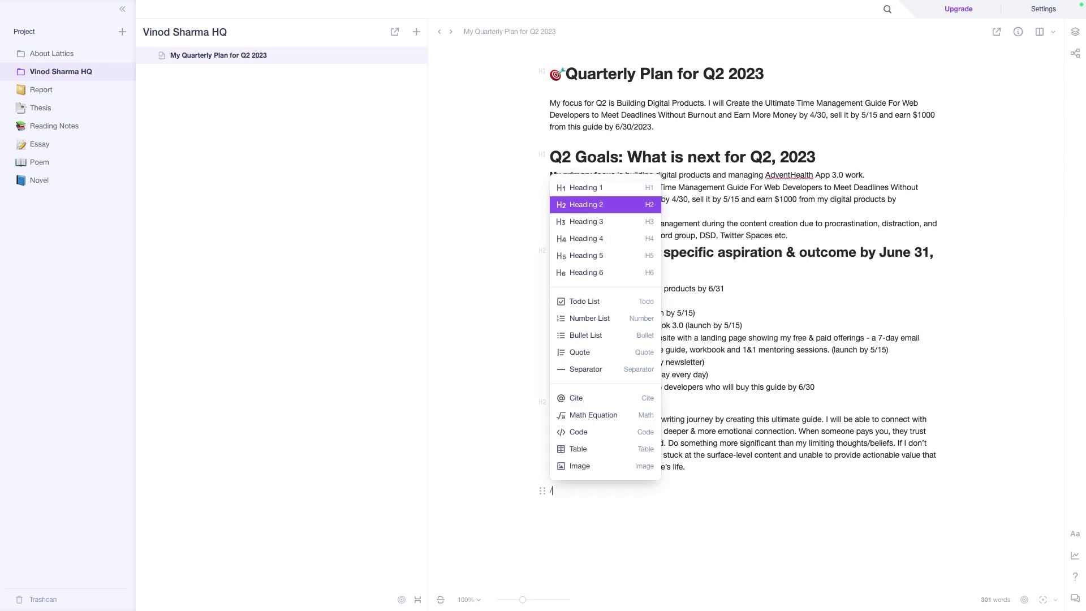
pyautogui.press('Up')
pyautogui.press('Up')
pyautogui.press('Up')
pyautogui.press('Up')
pyautogui.press('Up')
pyautogui.press('Up')
pyautogui.press('Up')
pyautogui.press('Escape')
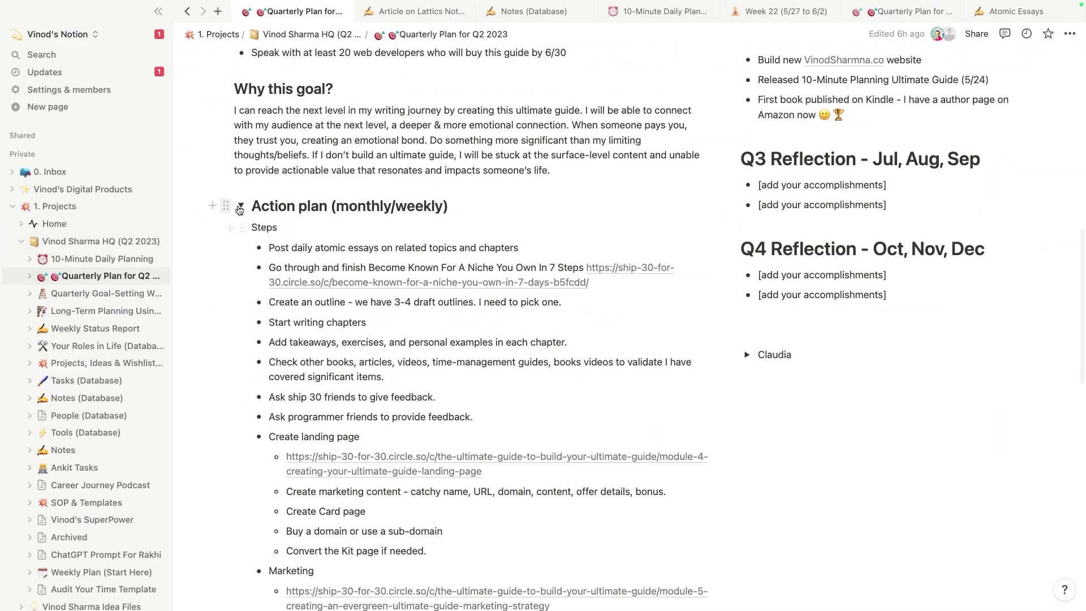
# Collapse and re-expand the Action plan (monthly/weekly) section while scrolling the Notion plan.
pyautogui.click(240, 207)
pyautogui.click(240, 207)
pyautogui.scroll(-4, 346, 306)
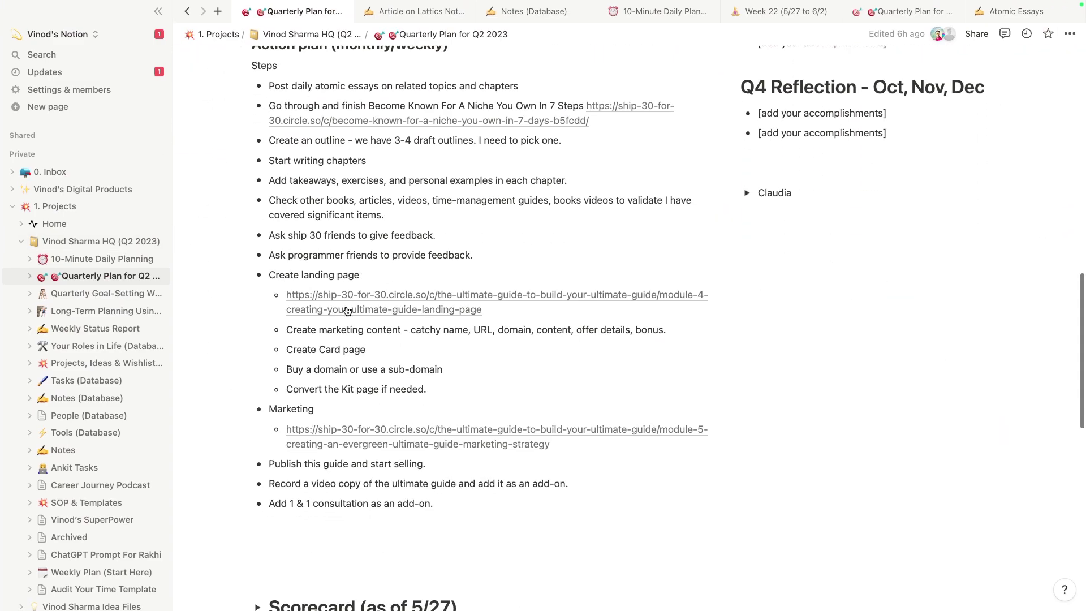
pyautogui.scroll(1, 347, 306)
pyautogui.scroll(-2, 346, 306)
pyautogui.scroll(-8, 346, 306)
pyautogui.scroll(2, 346, 306)
# Expand the How (daily actions) (5/27) section and its Sunday schedule toggle.
pyautogui.click(257, 210)
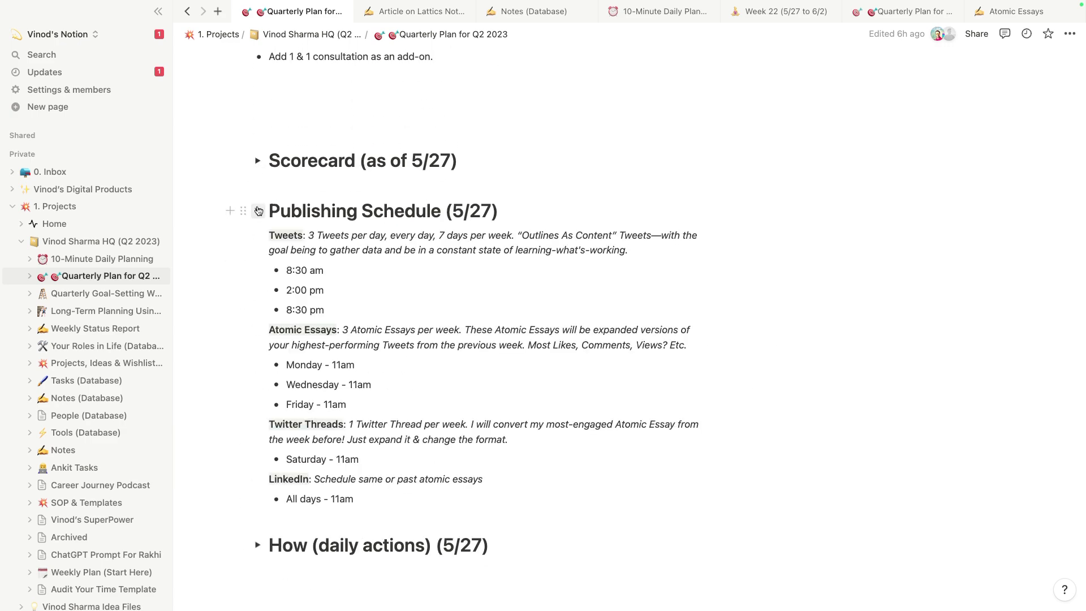
pyautogui.click(258, 210)
pyautogui.click(257, 261)
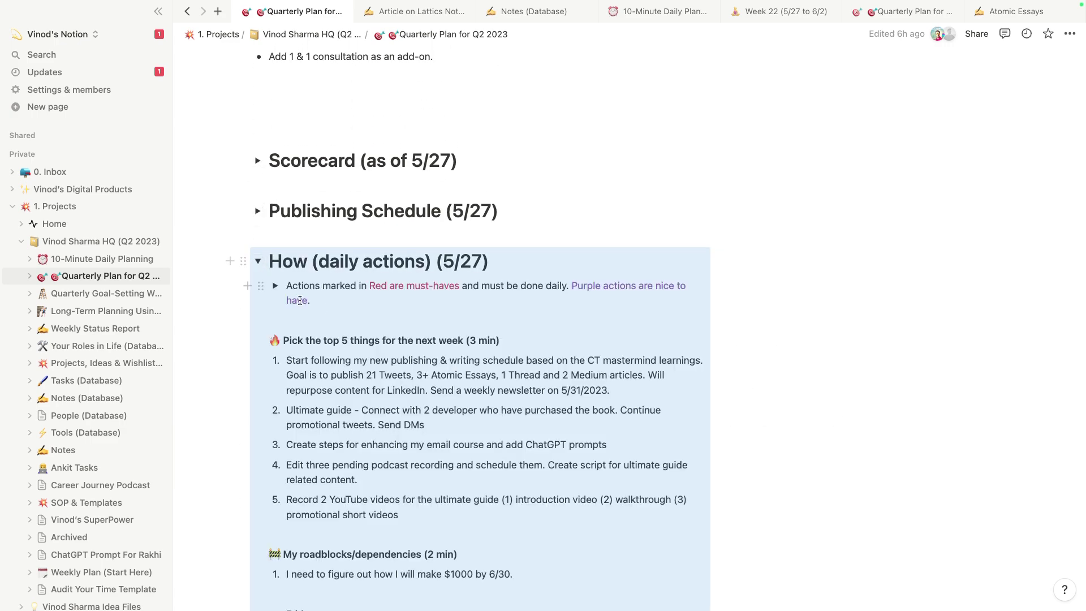
pyautogui.scroll(-7, 279, 243)
pyautogui.click(276, 246)
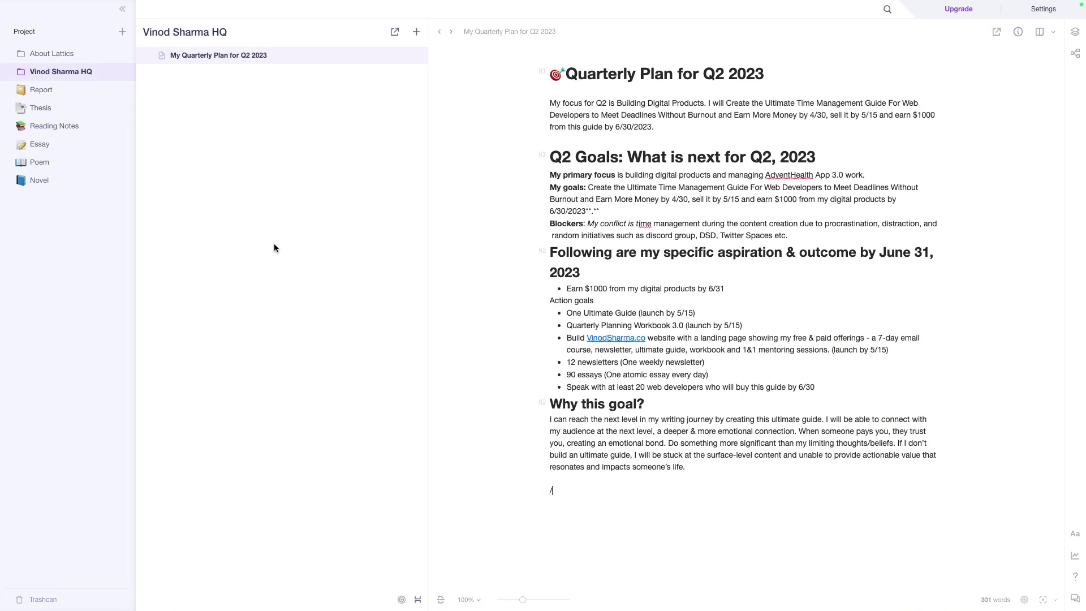
# Delete the stray slash on the last line, then toggle Bi-article Comparison on and off.
pyautogui.press('BackSpace')
pyautogui.click(1043, 34)
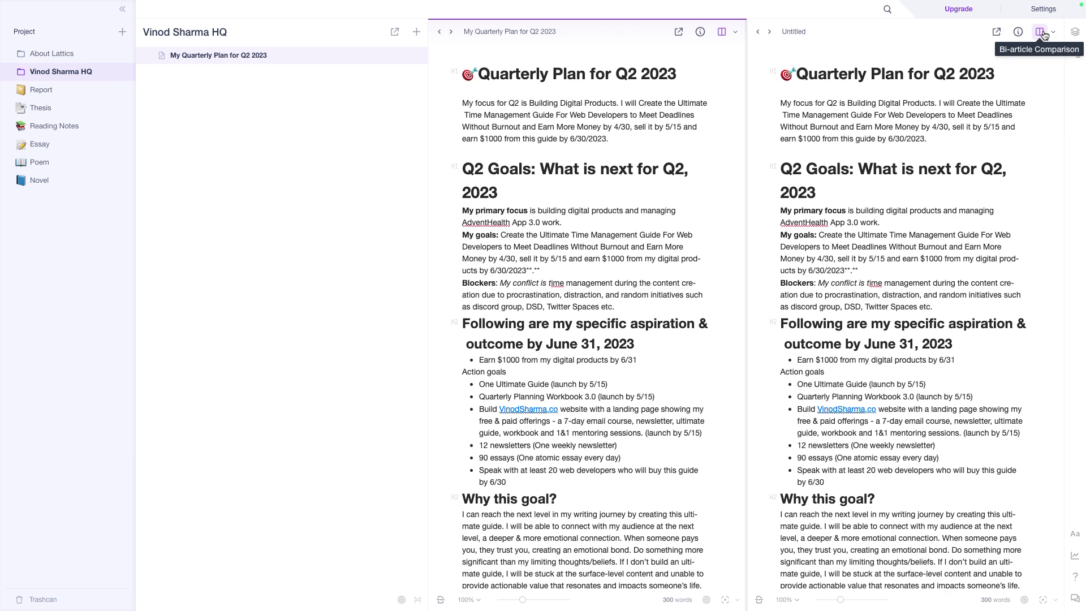
pyautogui.click(1043, 34)
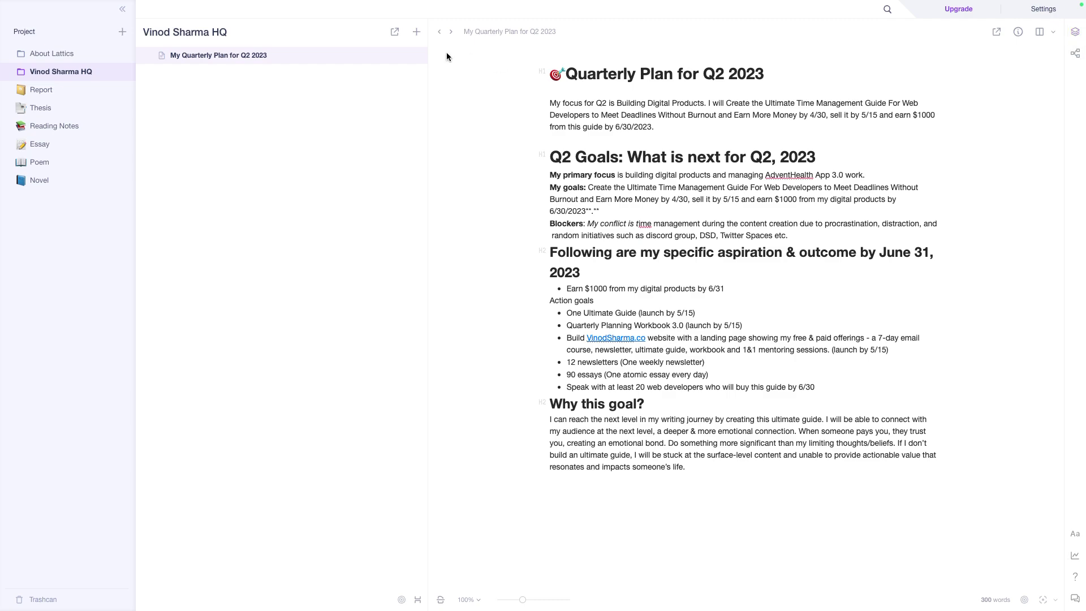
# Create a new Untitled document in Vinod Sharma HQ, then return to the Notion plan page.
pyautogui.click(416, 32)
pyautogui.click(357, 58)
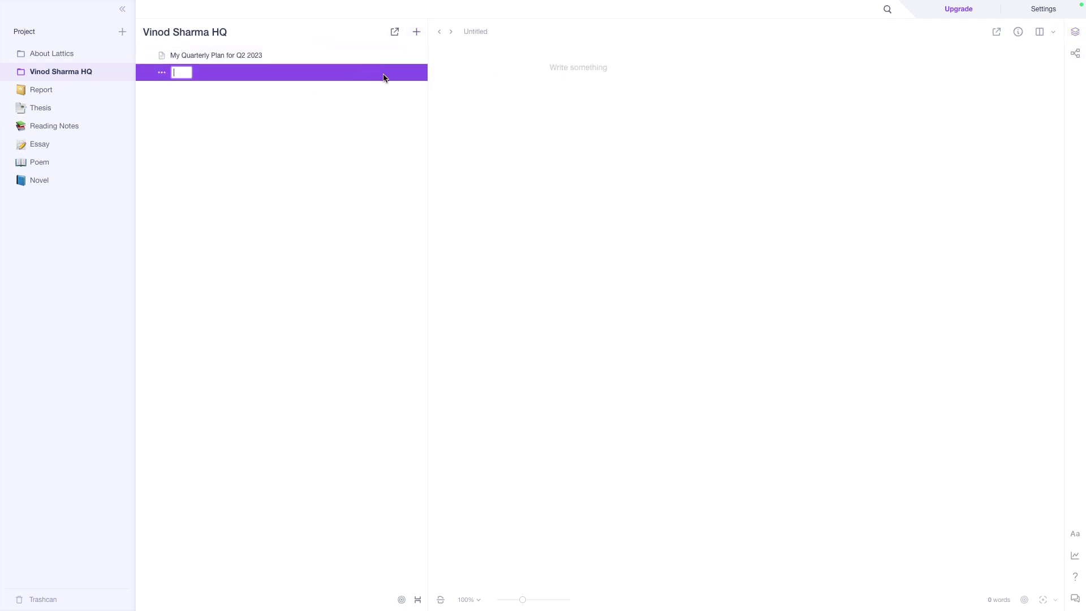
pyautogui.hotkey('ctrl', 'Left')
pyautogui.hotkey('ctrl', 'Right')
pyautogui.click(401, 113)
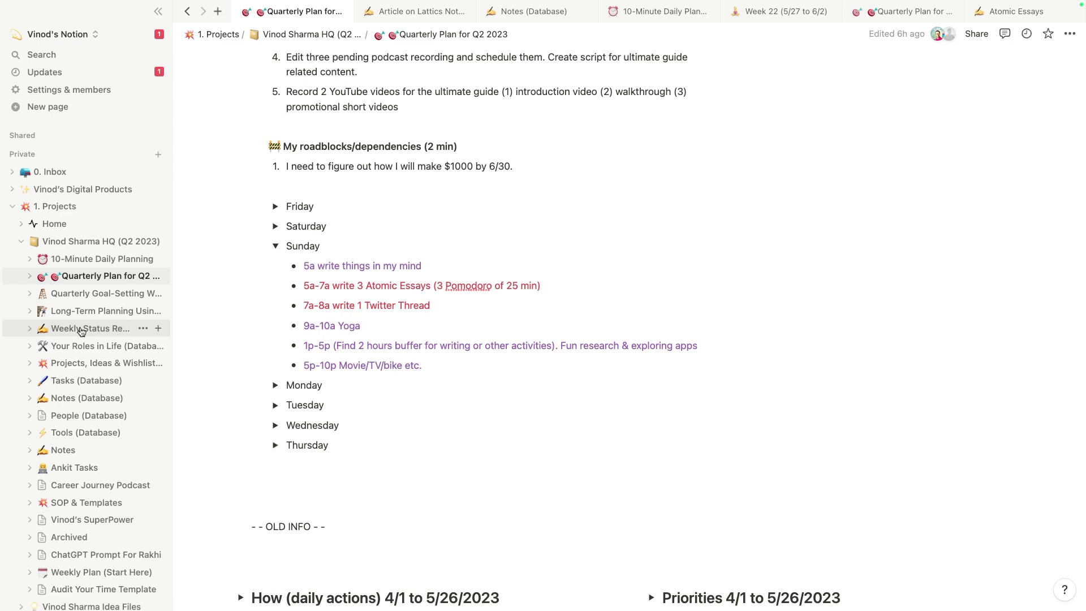
# Select and copy all blocks of the Article on Lattics Note-Taking App essay template.
pyautogui.click(436, 13)
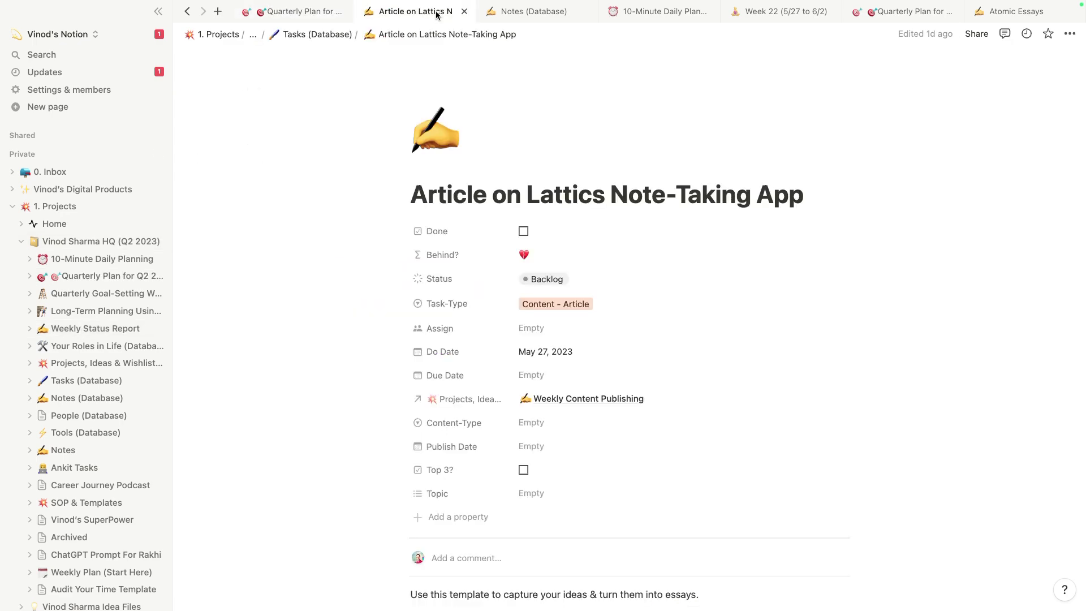
pyautogui.scroll(-10, 521, 153)
pyautogui.scroll(2, 521, 157)
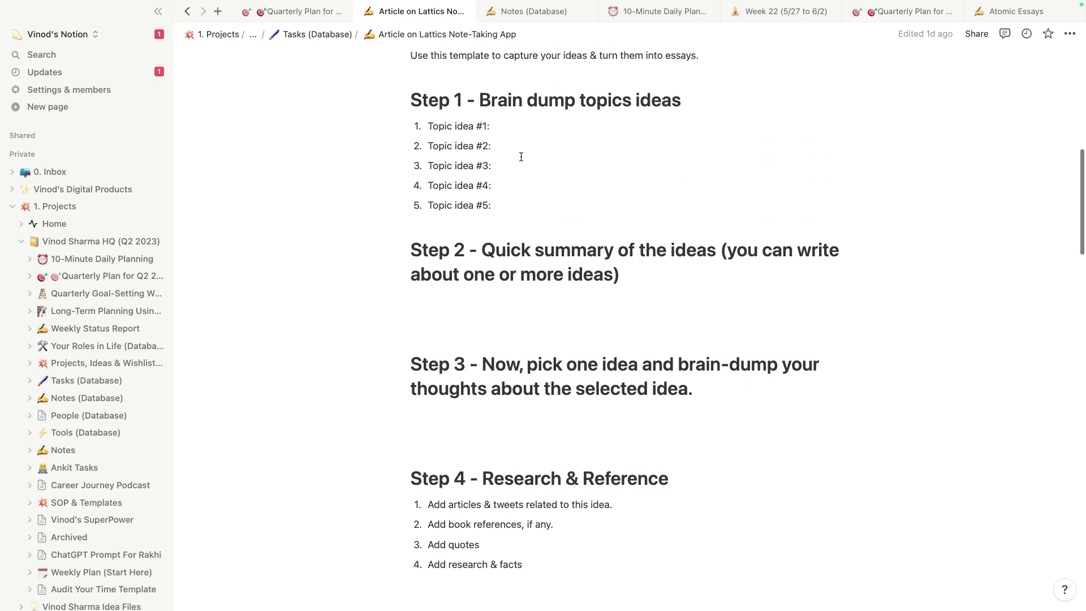
pyautogui.moveTo(413, 102); pyautogui.dragTo(475, 310)
pyautogui.press('super+a')
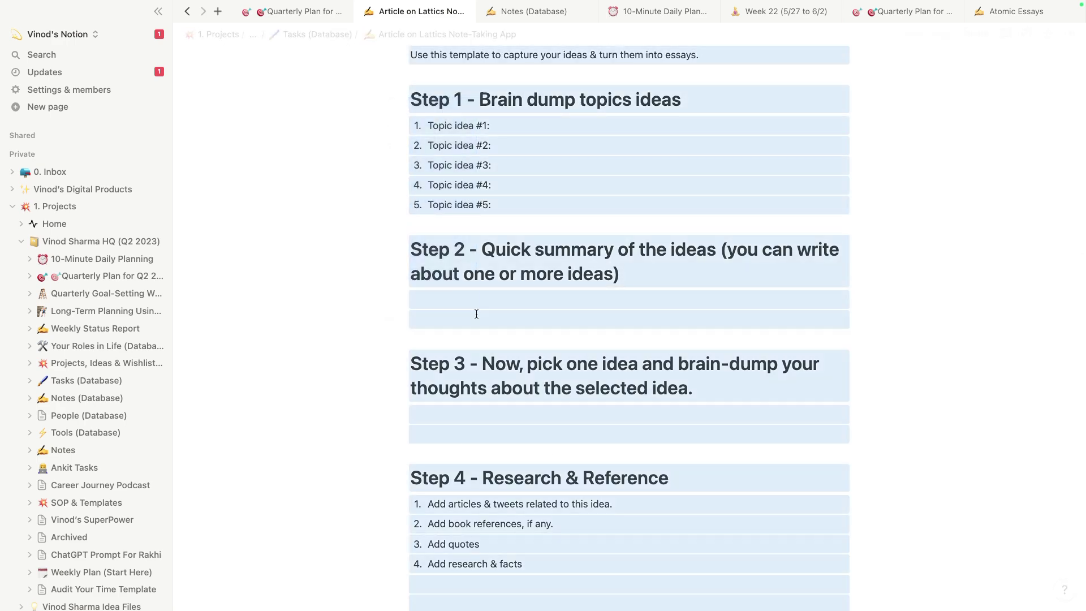
pyautogui.hotkey('ctrl', 'Left')
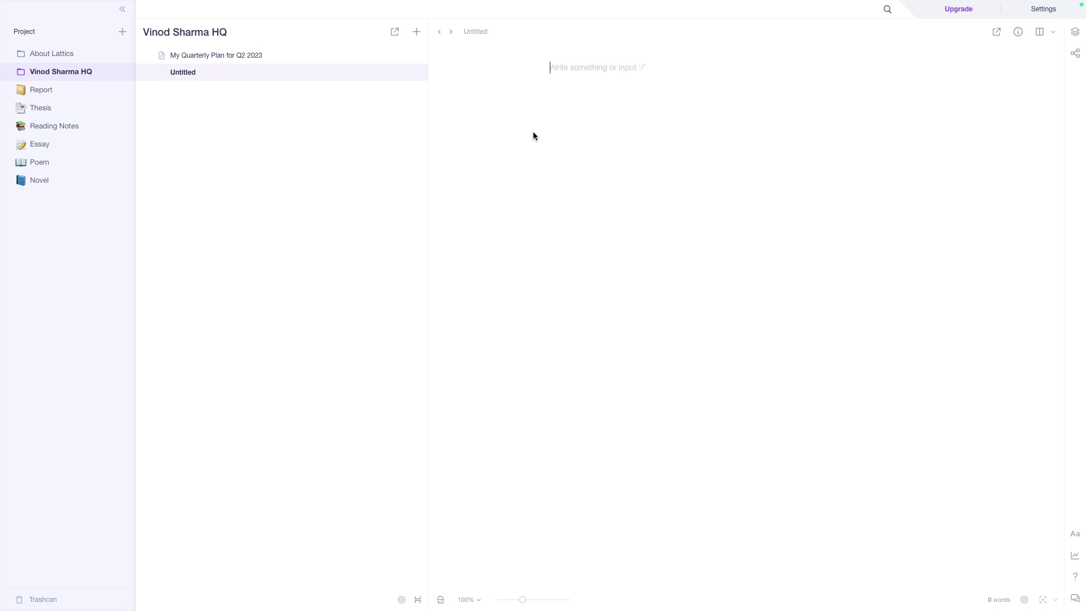
# Paste the Notion essay template, Steps 1–7, into the empty document.
pyautogui.press('super+v')
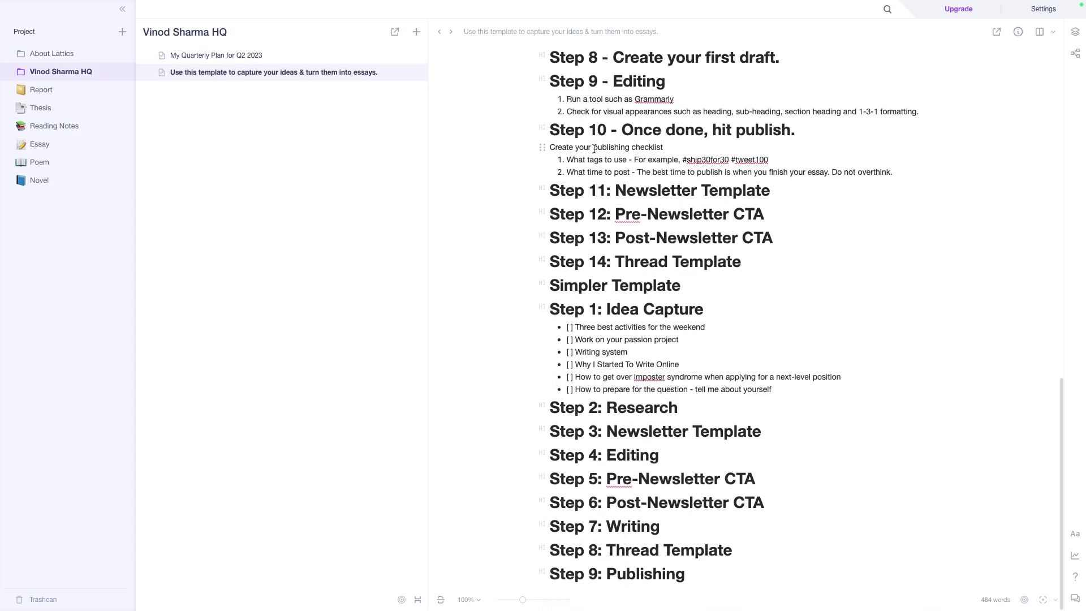
pyautogui.scroll(10, 594, 149)
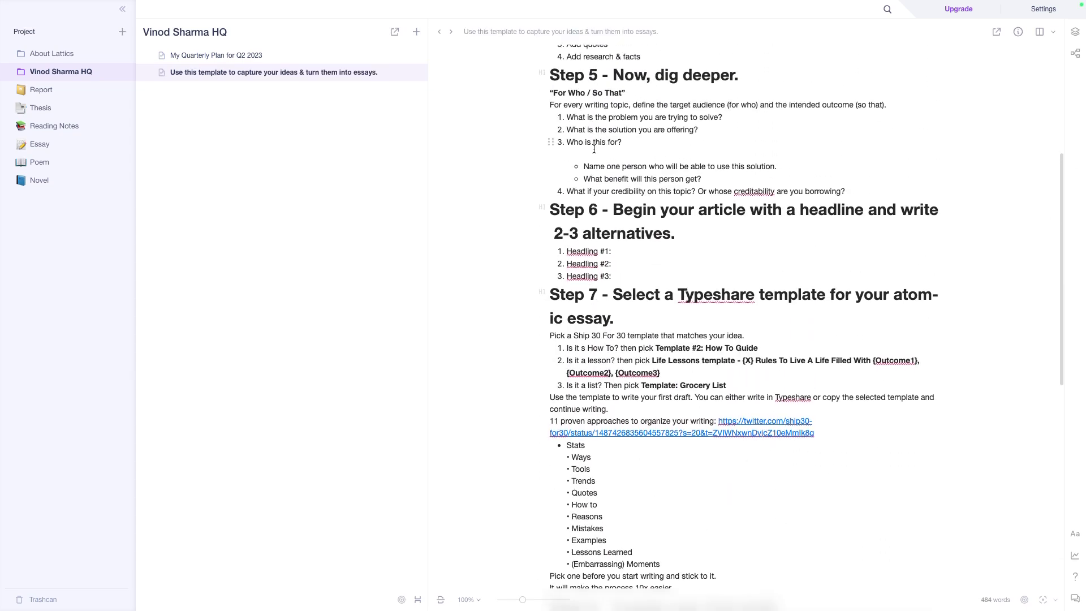
pyautogui.scroll(3, 594, 148)
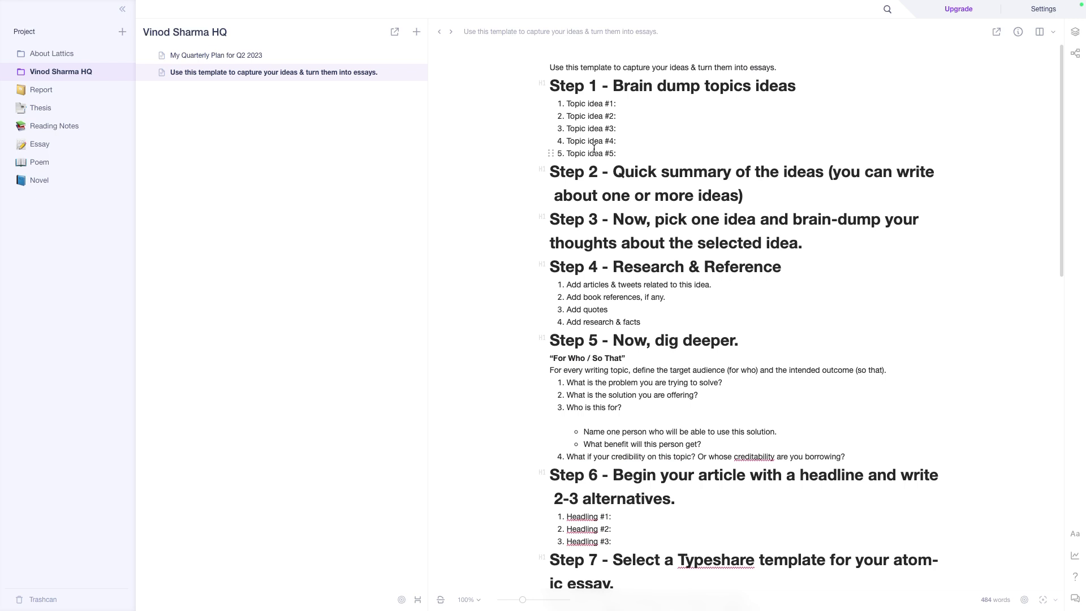
pyautogui.click(1074, 53)
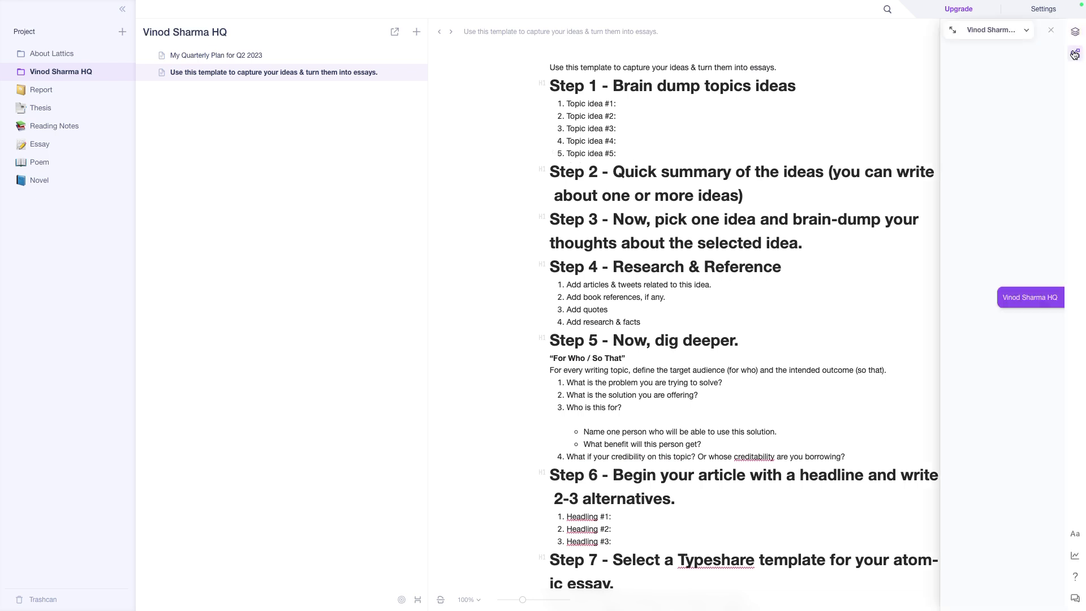
pyautogui.click(997, 31)
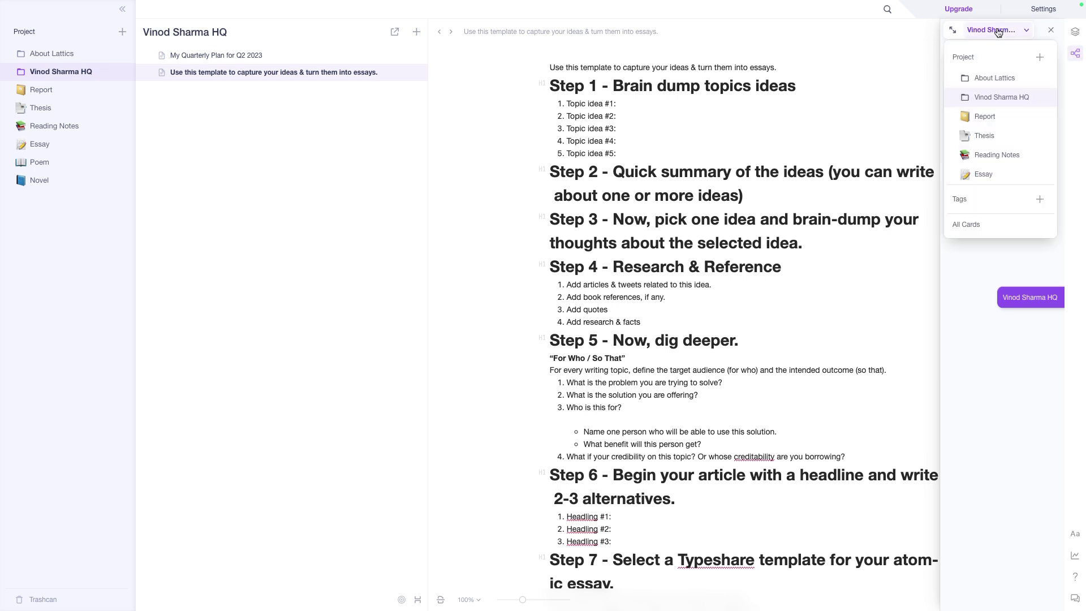
pyautogui.click(990, 256)
pyautogui.click(1032, 297)
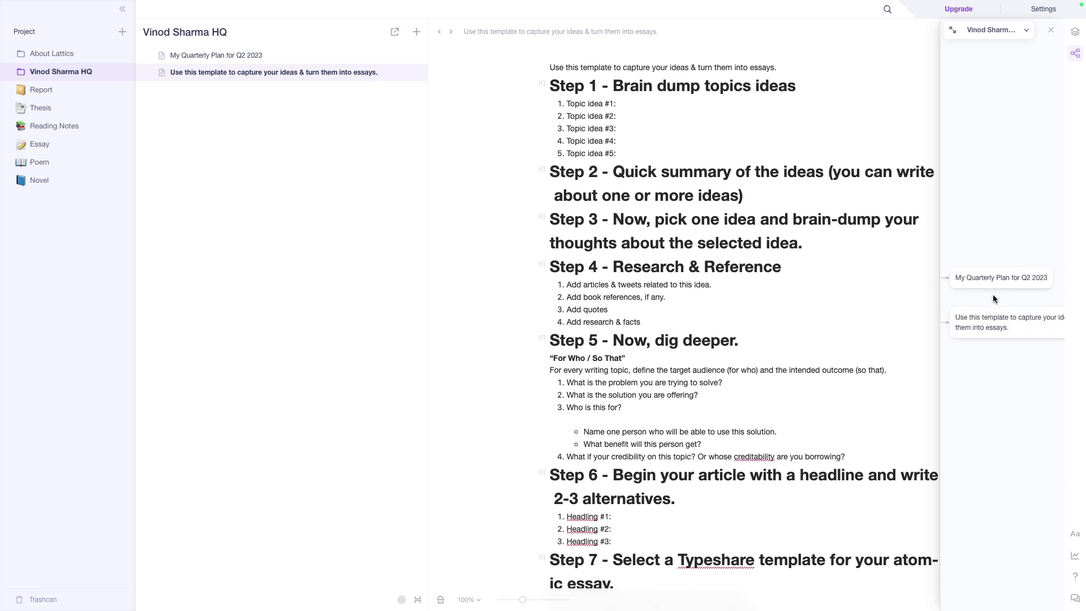
pyautogui.moveTo(940, 273); pyautogui.dragTo(811, 271)
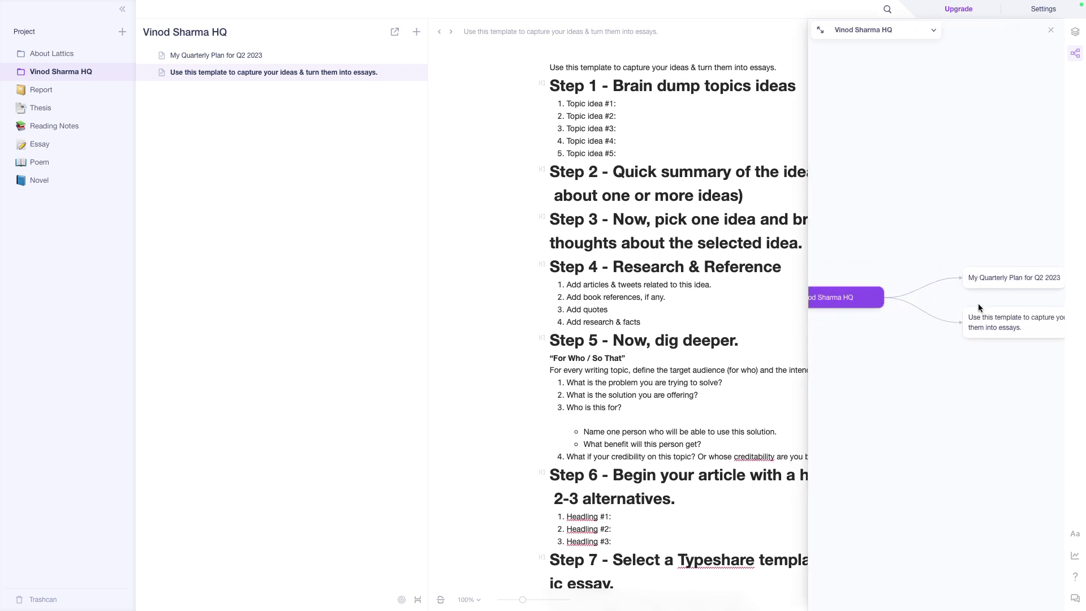
pyautogui.click(1051, 30)
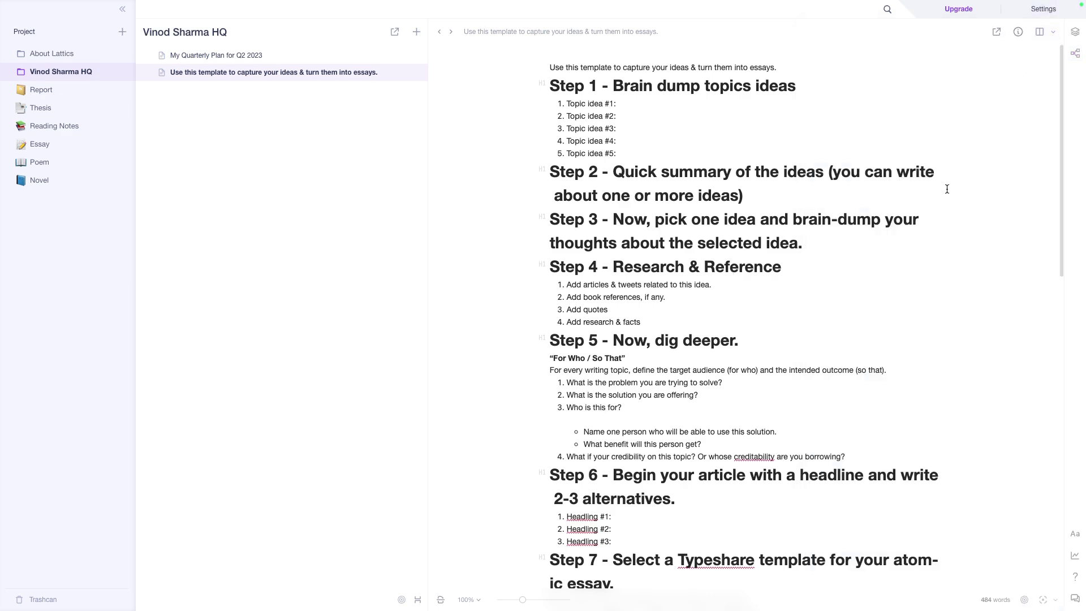
# Open My Quarterly Plan for Q2 2023 and add an empty paragraph after its last line.
pyautogui.click(283, 56)
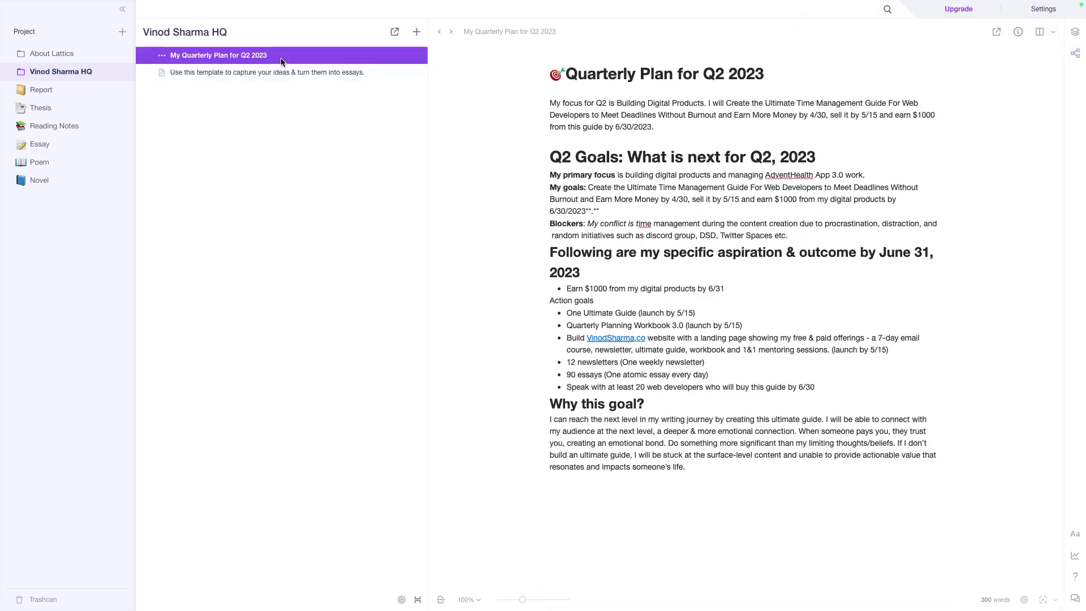
pyautogui.click(696, 477)
pyautogui.press('Return')
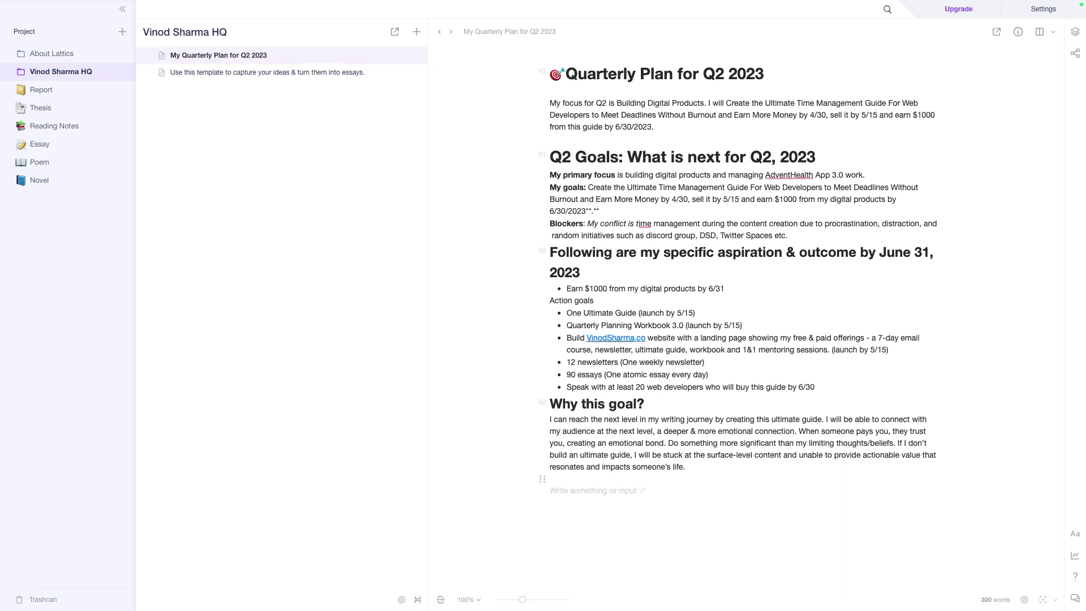
# Insert a citation of the 'Use this template to capture your ideas & turn them into essays.' article.
pyautogui.write('/')
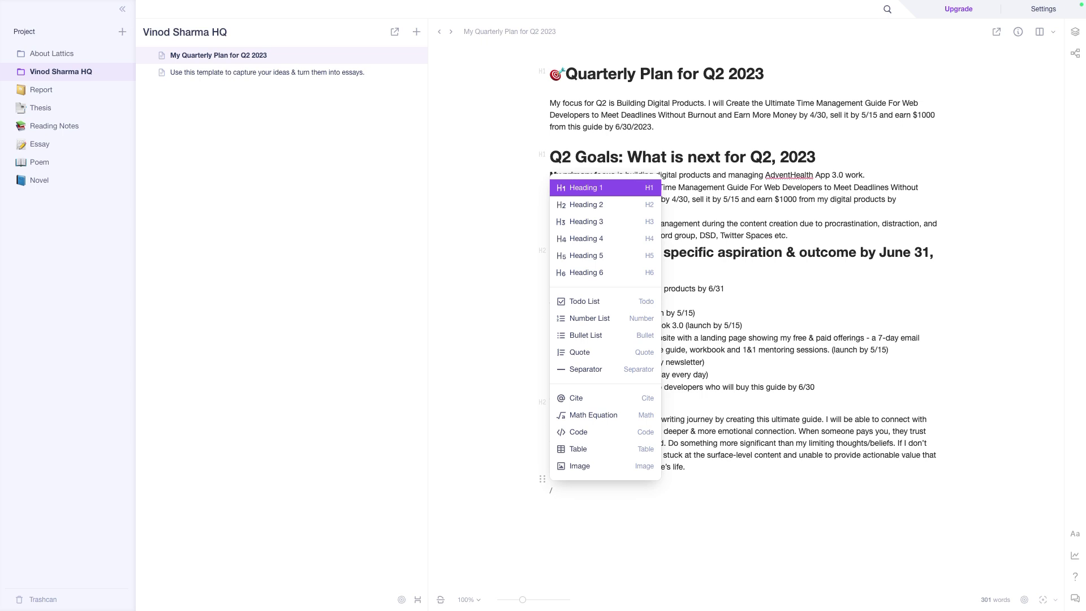
pyautogui.press('Down')
pyautogui.press('Down')
pyautogui.press('Down')
pyautogui.press('Down')
pyautogui.press('Down')
pyautogui.press('Down')
pyautogui.press('Down')
pyautogui.press('Down')
pyautogui.press('Down')
pyautogui.press('Down')
pyautogui.press('Down')
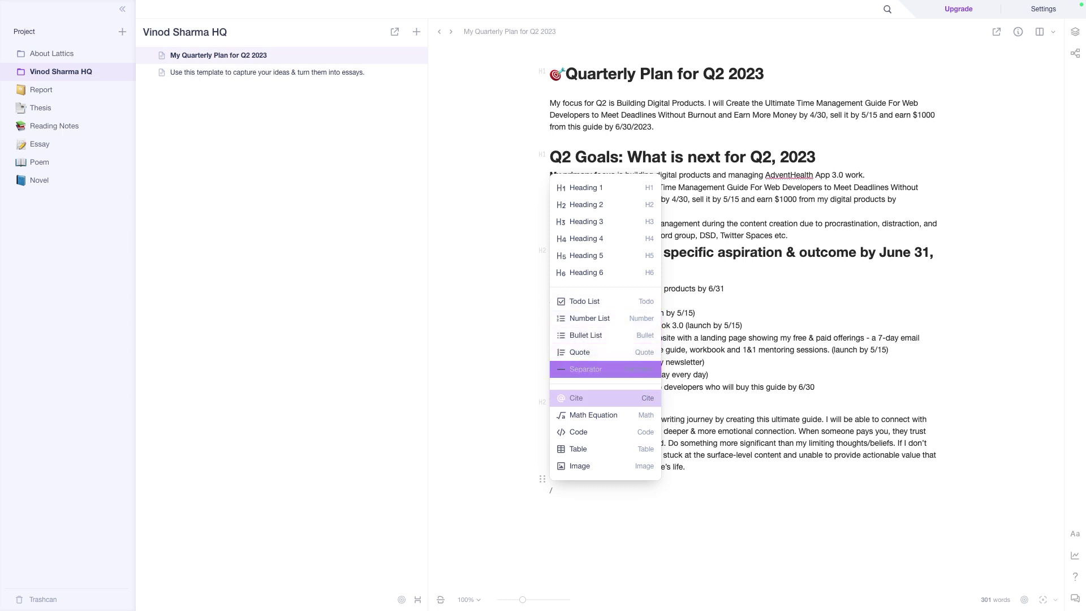
pyautogui.press('Down')
pyautogui.press('Up')
pyautogui.press('Return')
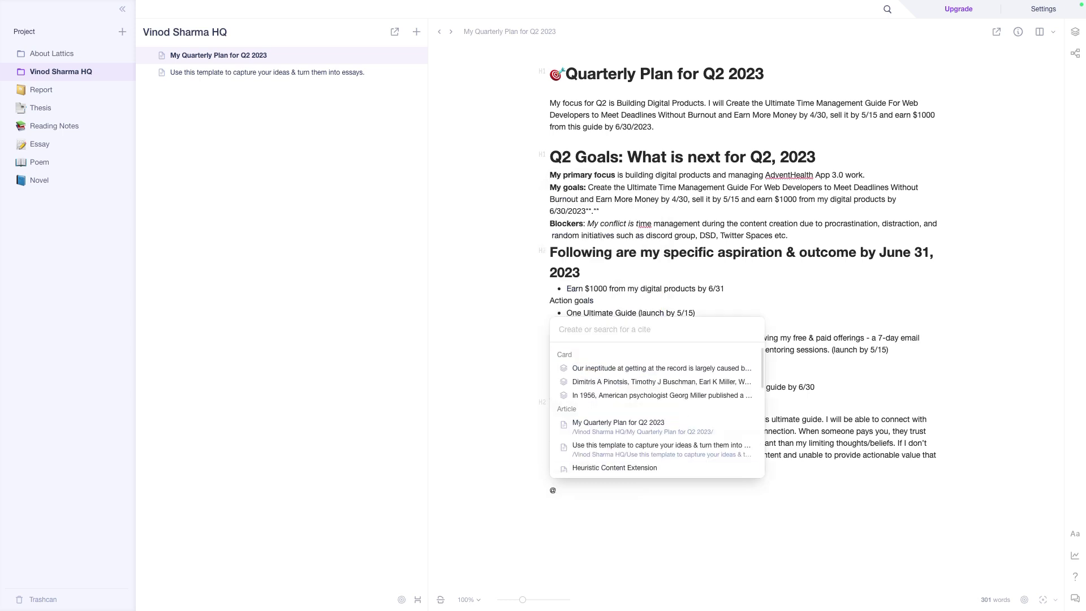
pyautogui.press('Down')
pyautogui.press('Down')
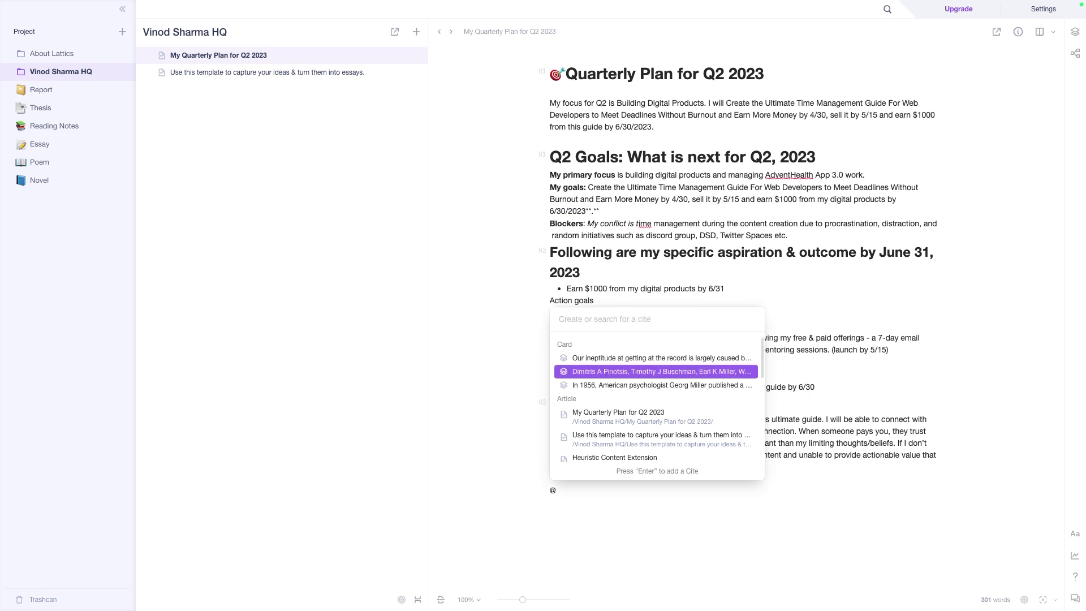
pyautogui.press('Down')
pyautogui.press('Down')
pyautogui.press('Down')
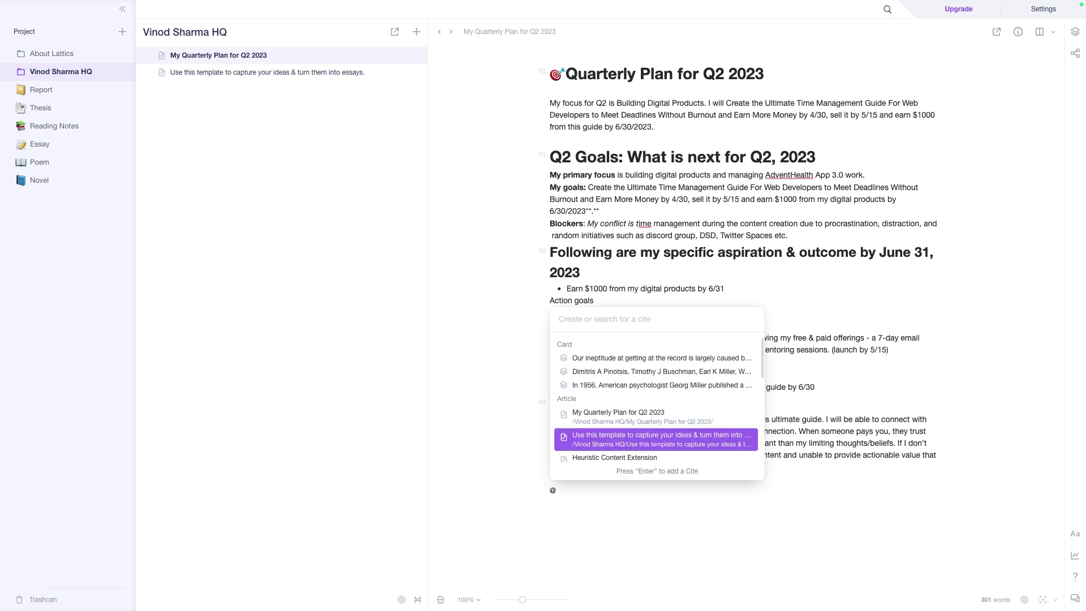
pyautogui.press('Return')
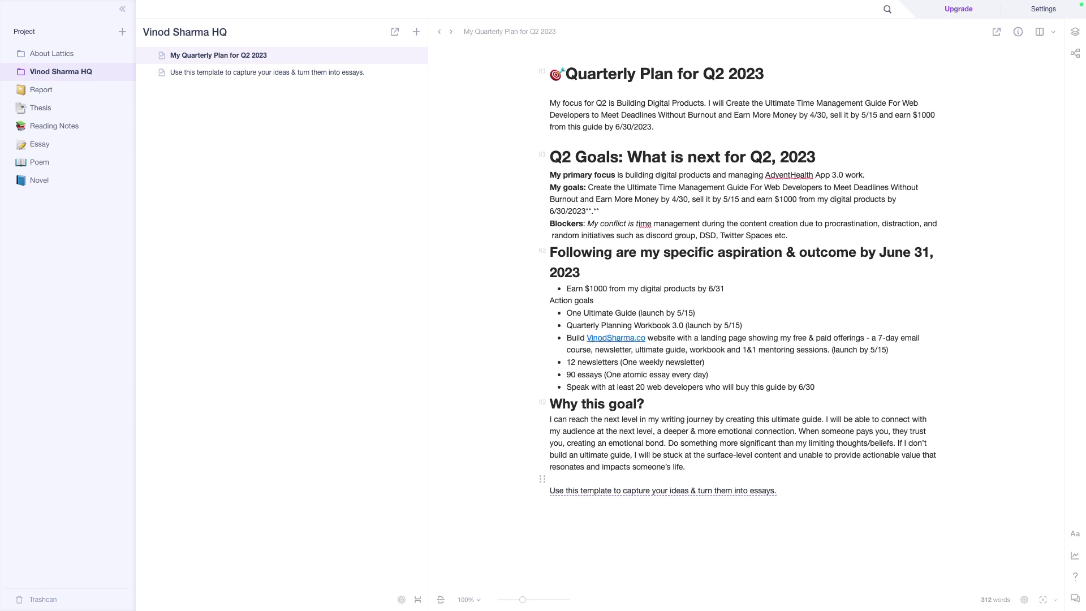
pyautogui.click(1075, 54)
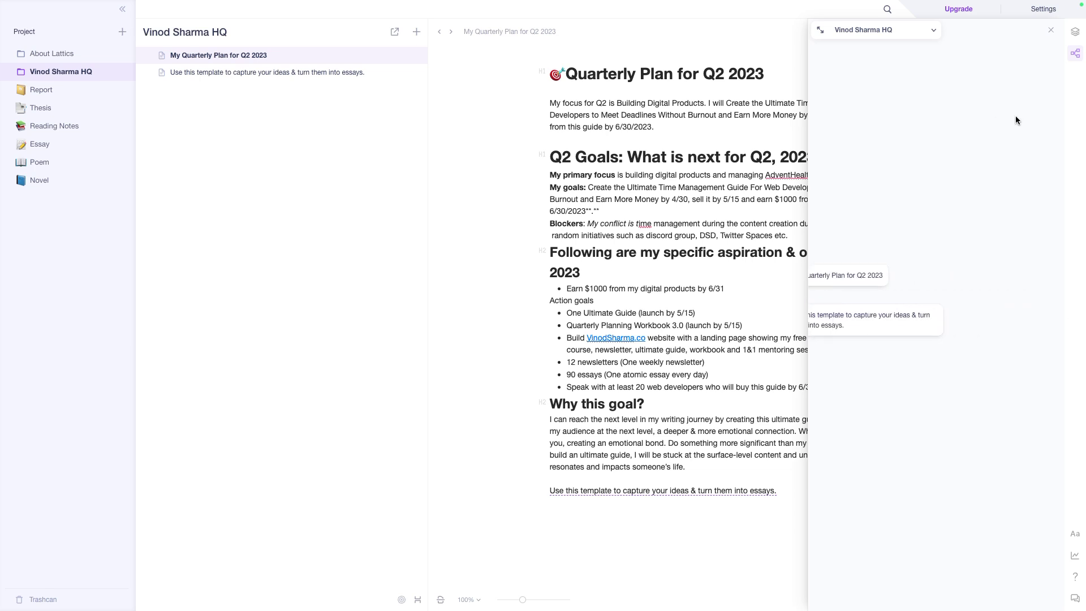
pyautogui.moveTo(644, 490)
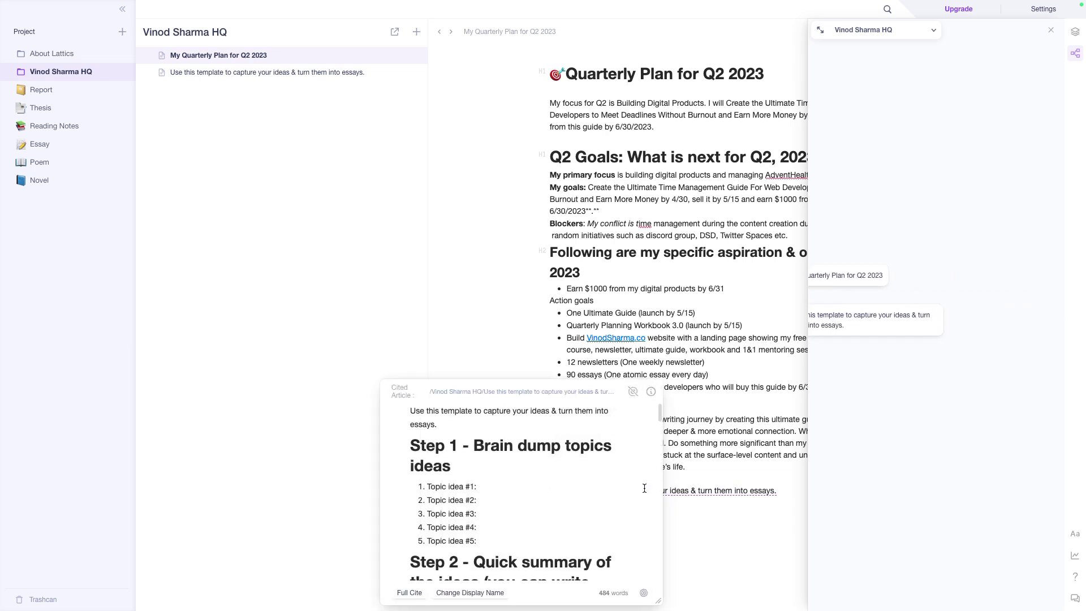
pyautogui.scroll(-5, 597, 476)
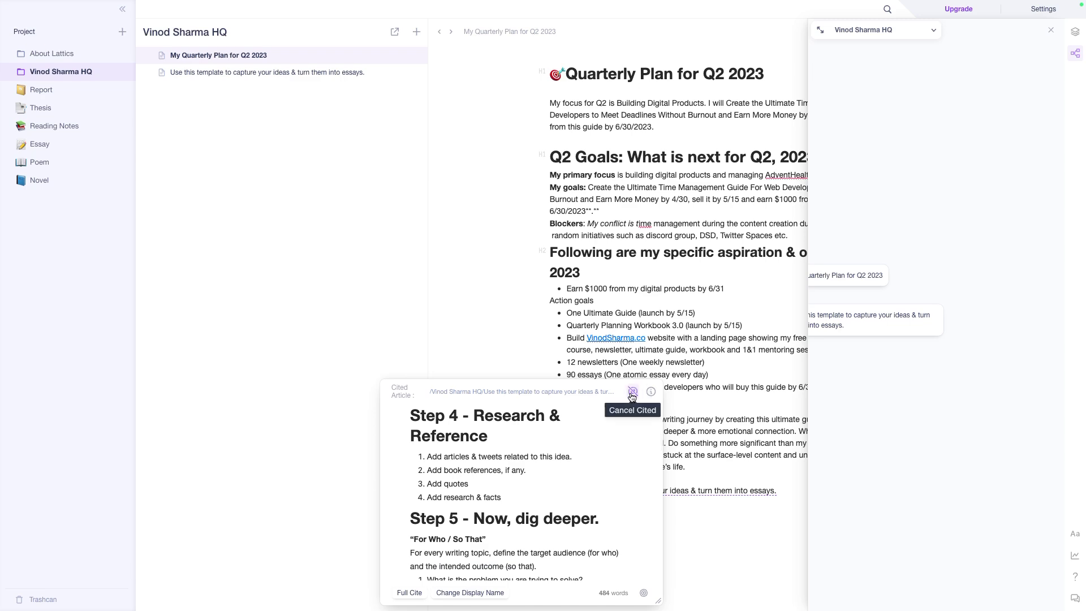
pyautogui.scroll(-15, 620, 431)
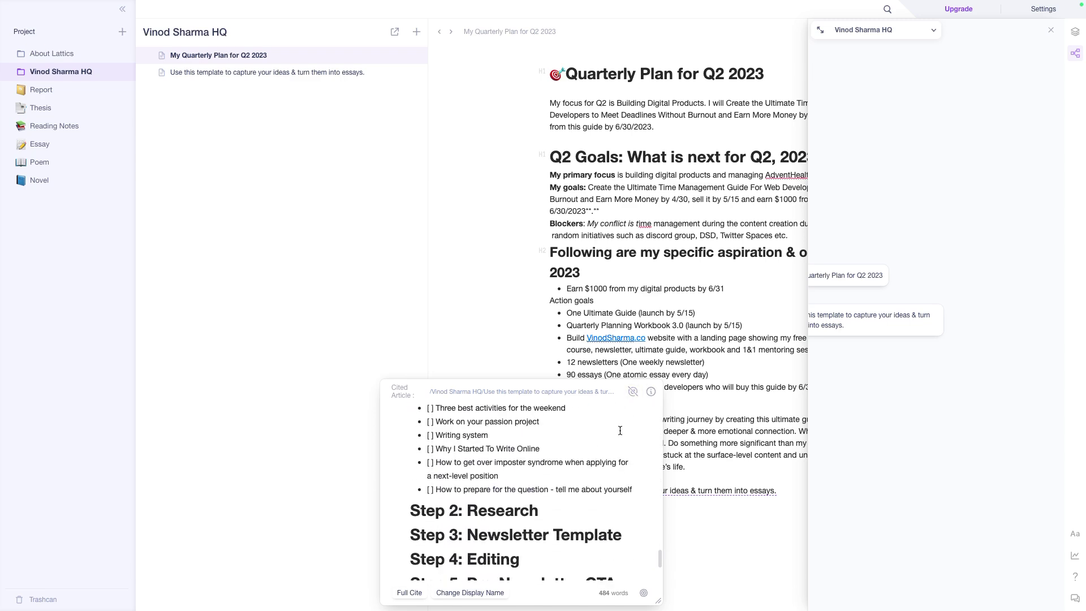
pyautogui.click(1051, 28)
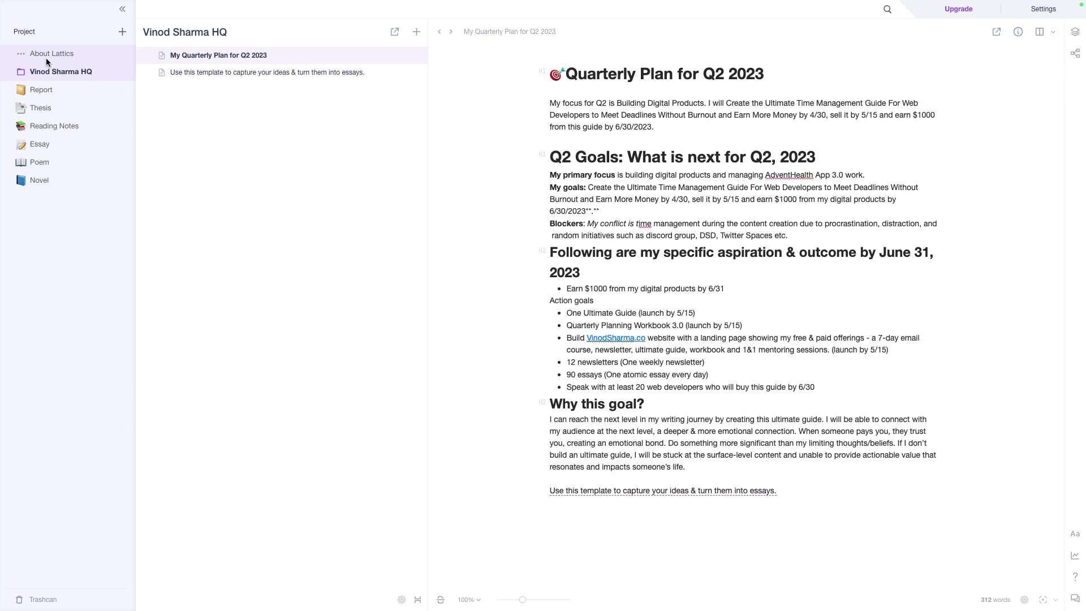
pyautogui.click(43, 7)
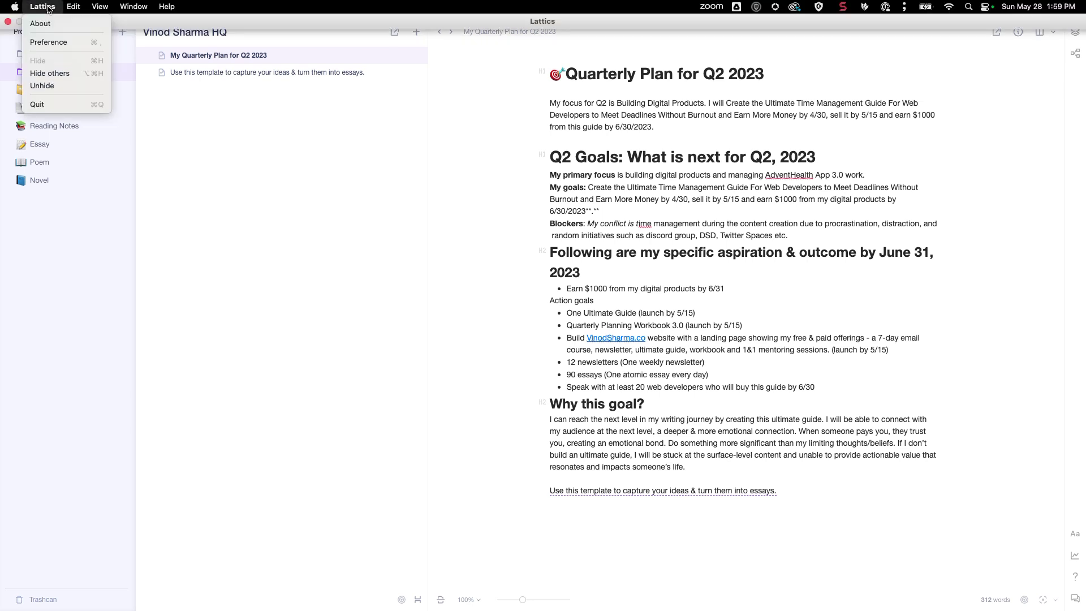
pyautogui.click(50, 42)
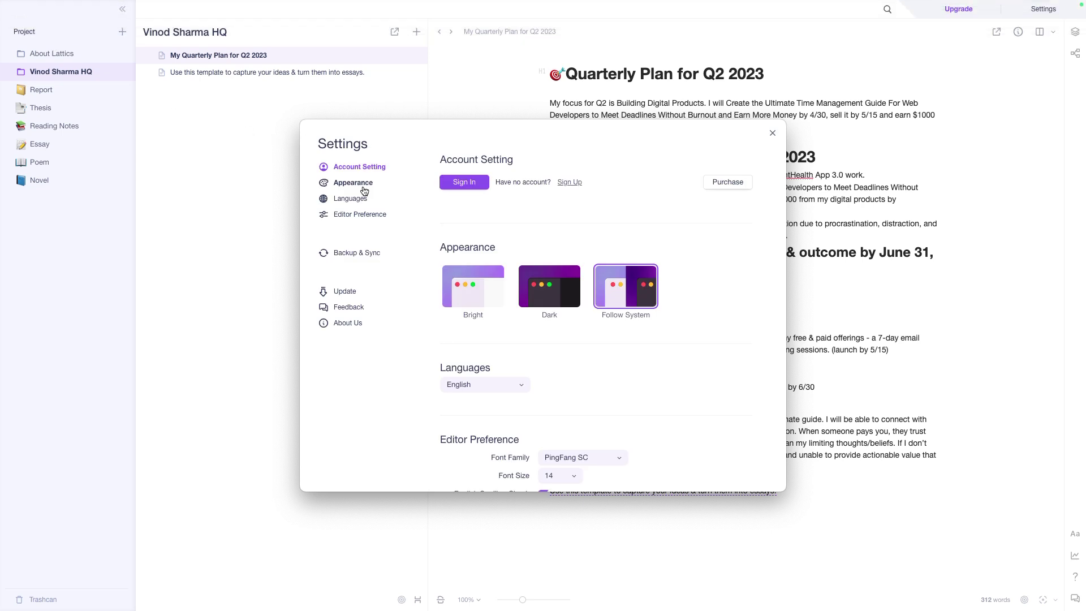
pyautogui.click(362, 215)
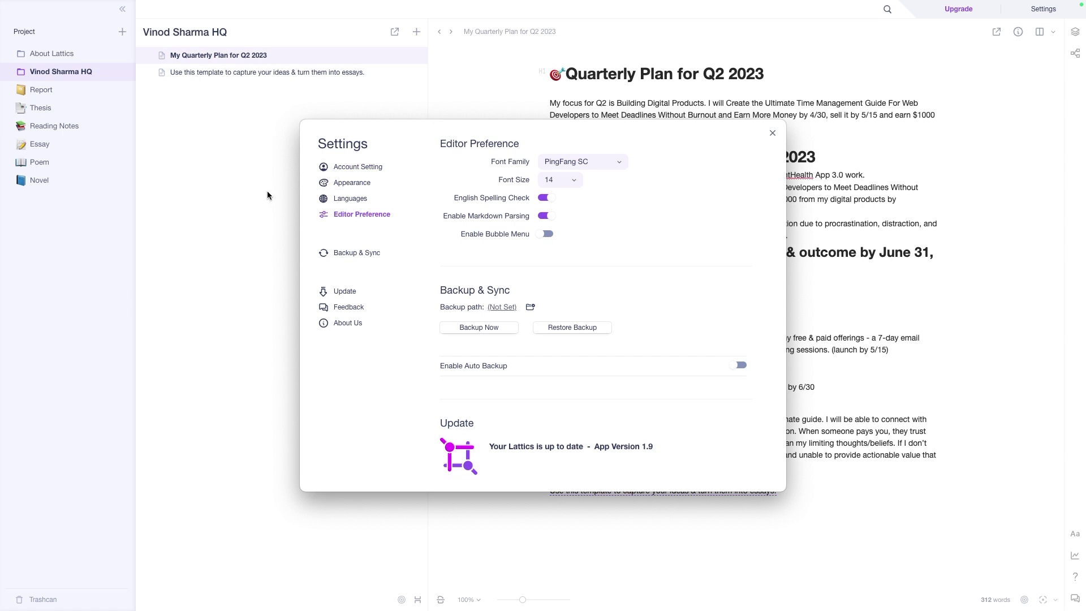
pyautogui.click(741, 366)
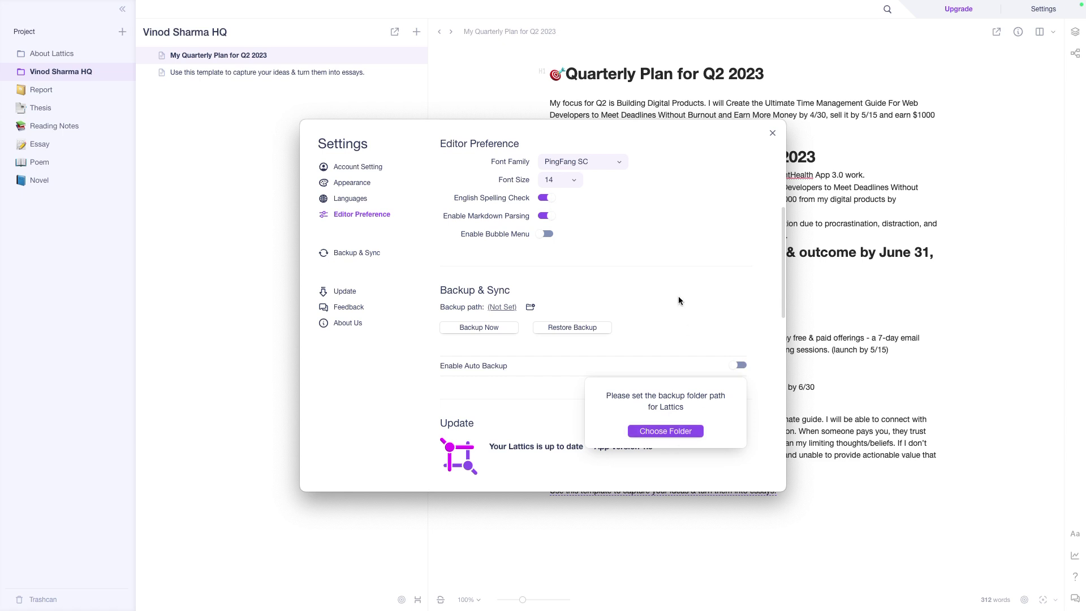
pyautogui.click(772, 133)
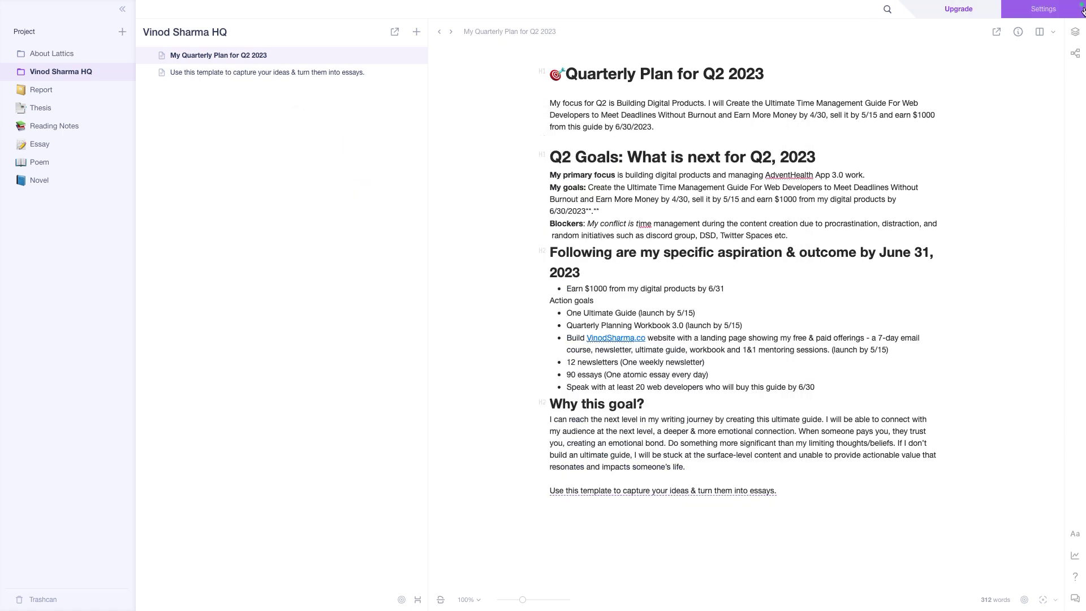
pyautogui.click(1044, 9)
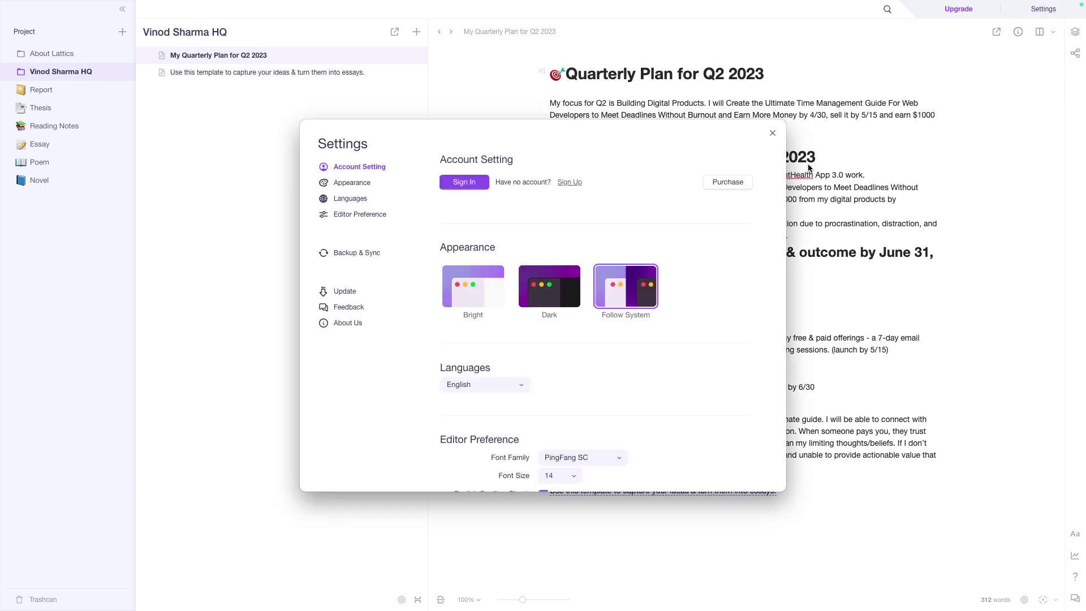
pyautogui.click(772, 131)
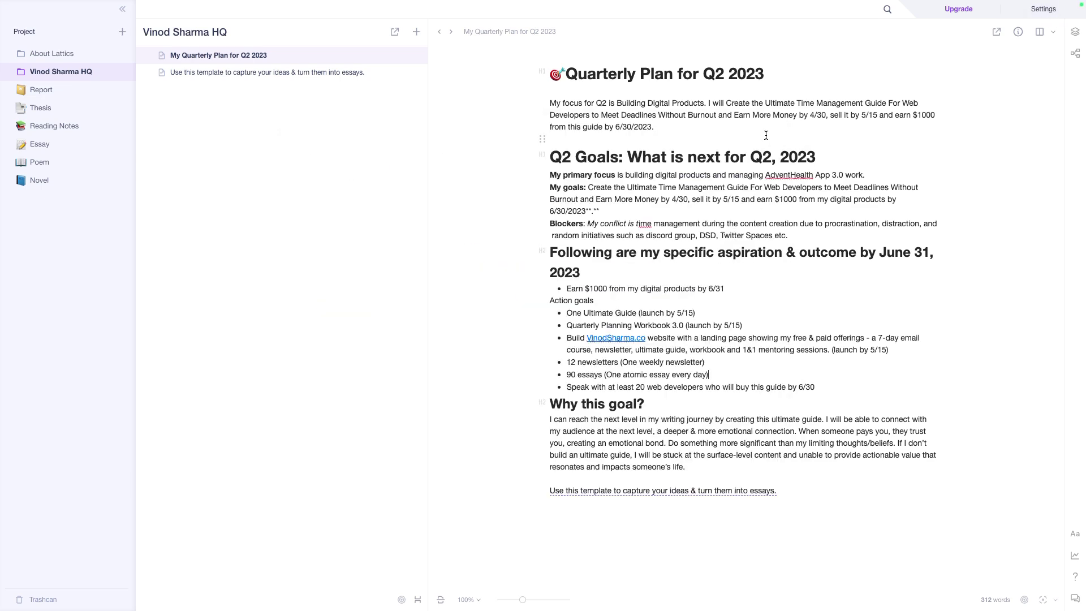
# Give the Vinod Sharma HQ project a new emoji icon, leaving Novel's icon unchanged.
pyautogui.click(38, 181)
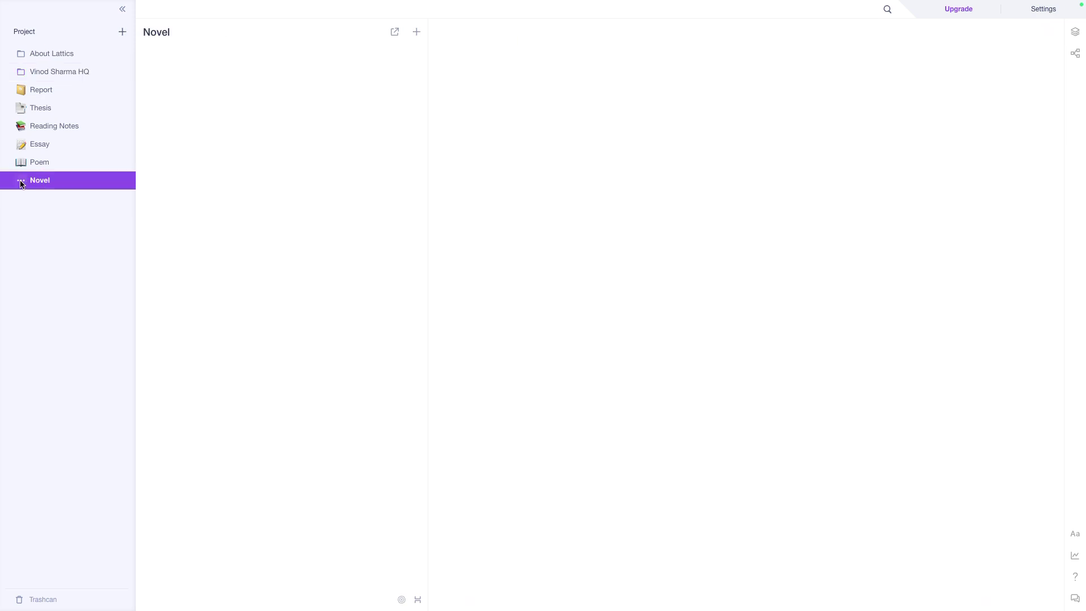
pyautogui.click(20, 182)
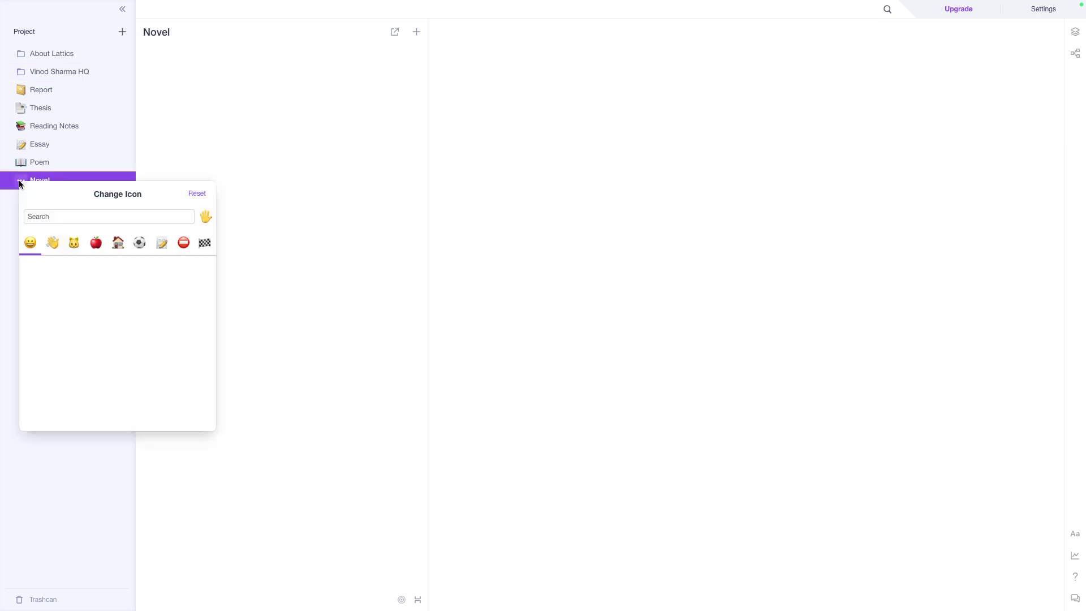
pyautogui.click(179, 117)
pyautogui.click(80, 71)
pyautogui.click(22, 73)
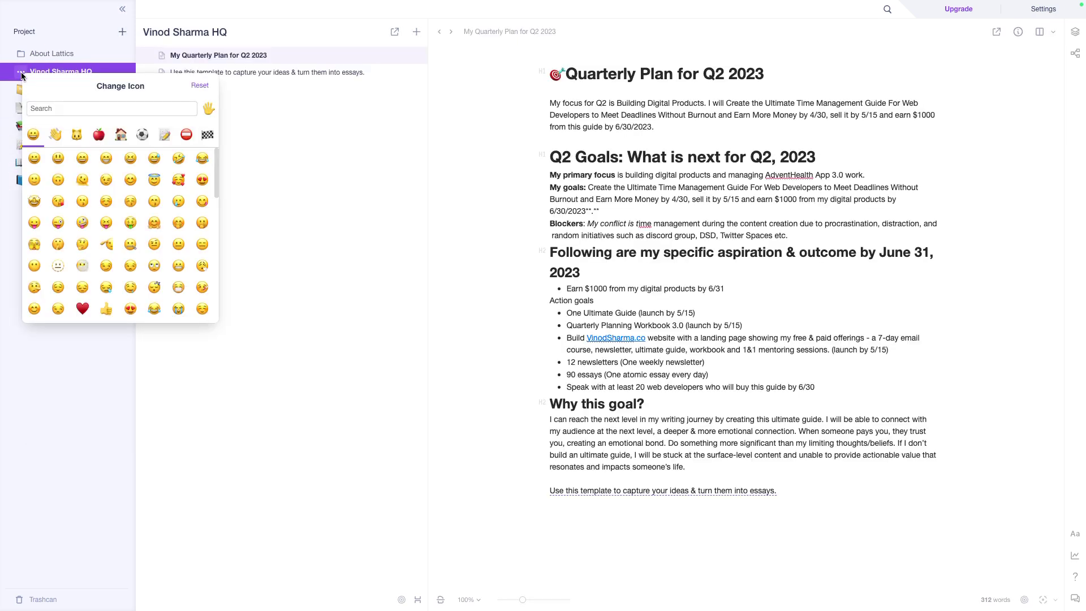
pyautogui.scroll(-1, 196, 164)
pyautogui.scroll(-10, 197, 163)
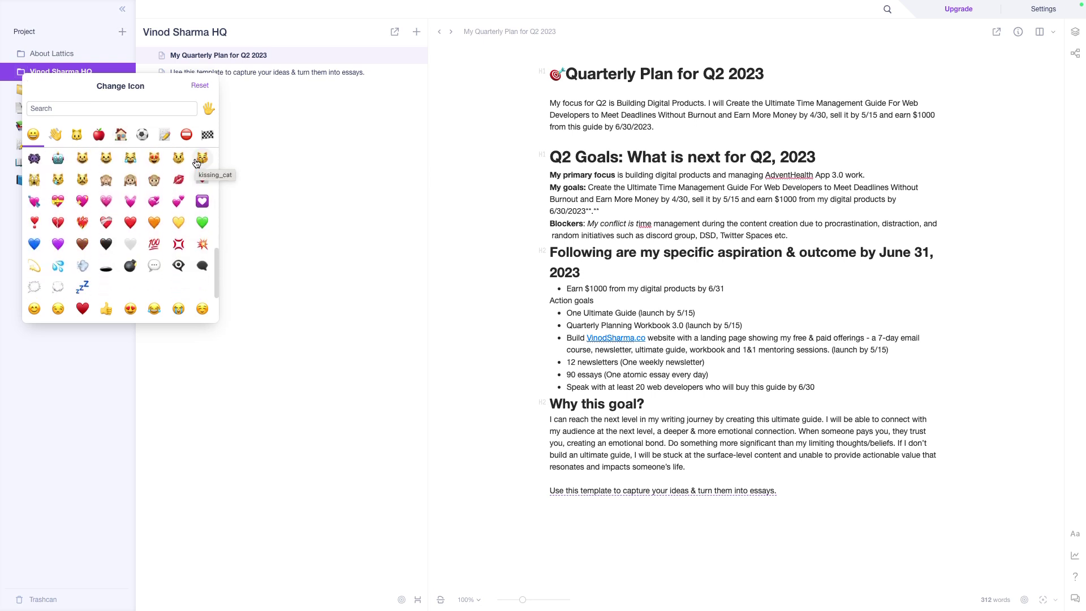
pyautogui.click(34, 266)
# Set the Quarterly Plan document's icon to the crane emoji, then open the essay-template document.
pyautogui.click(213, 280)
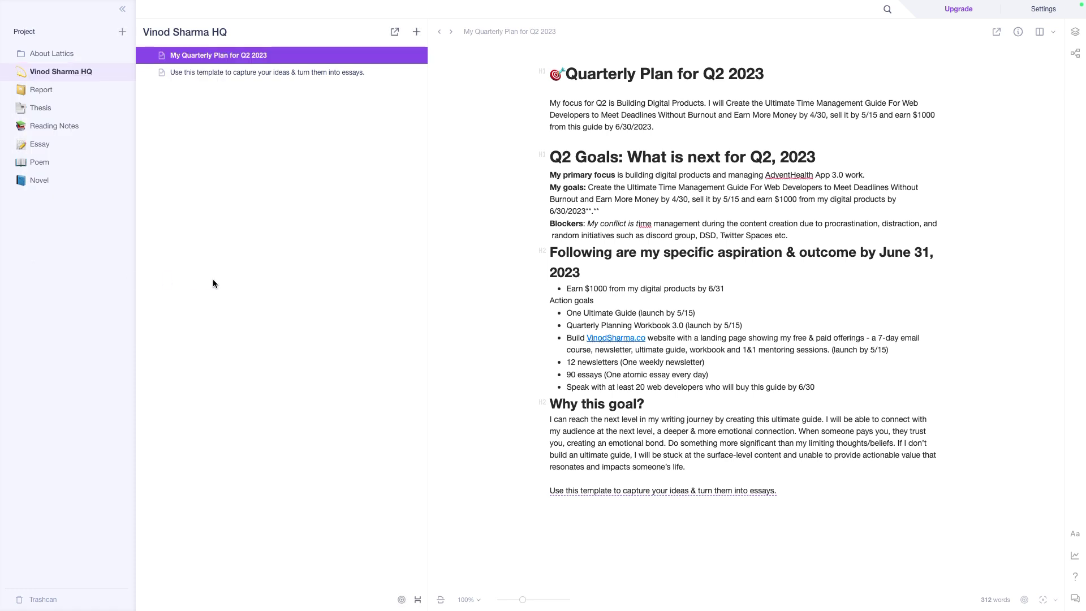
pyautogui.click(162, 55)
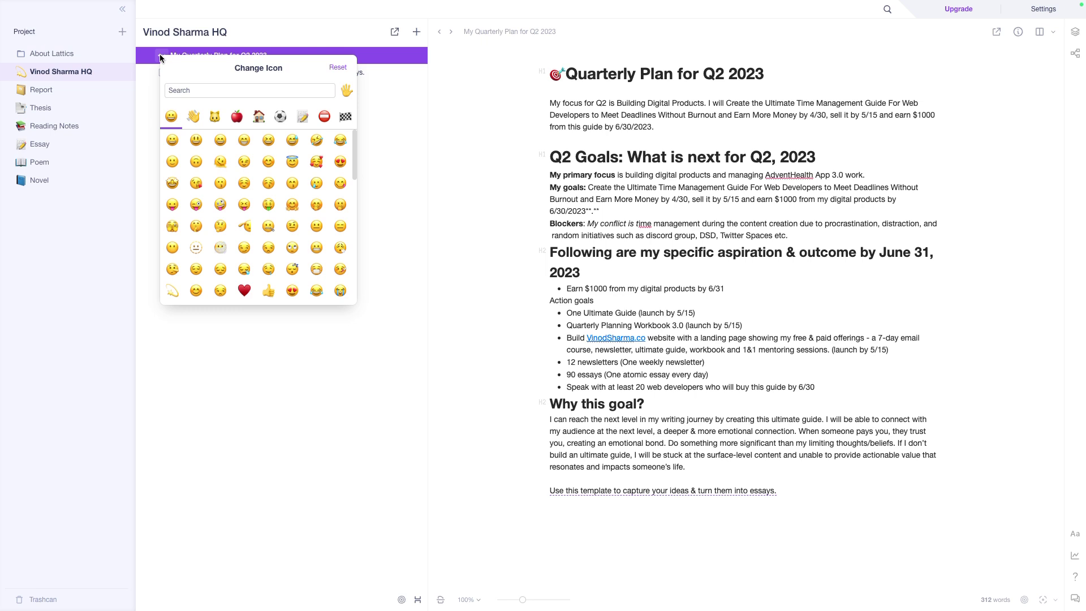
pyautogui.click(261, 119)
pyautogui.click(395, 187)
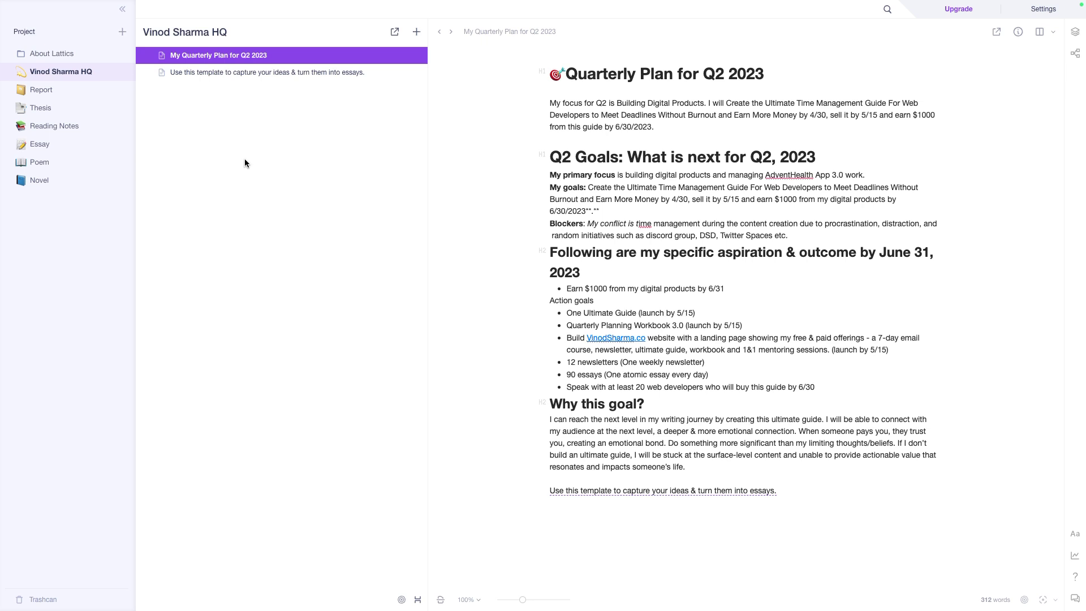
pyautogui.click(161, 56)
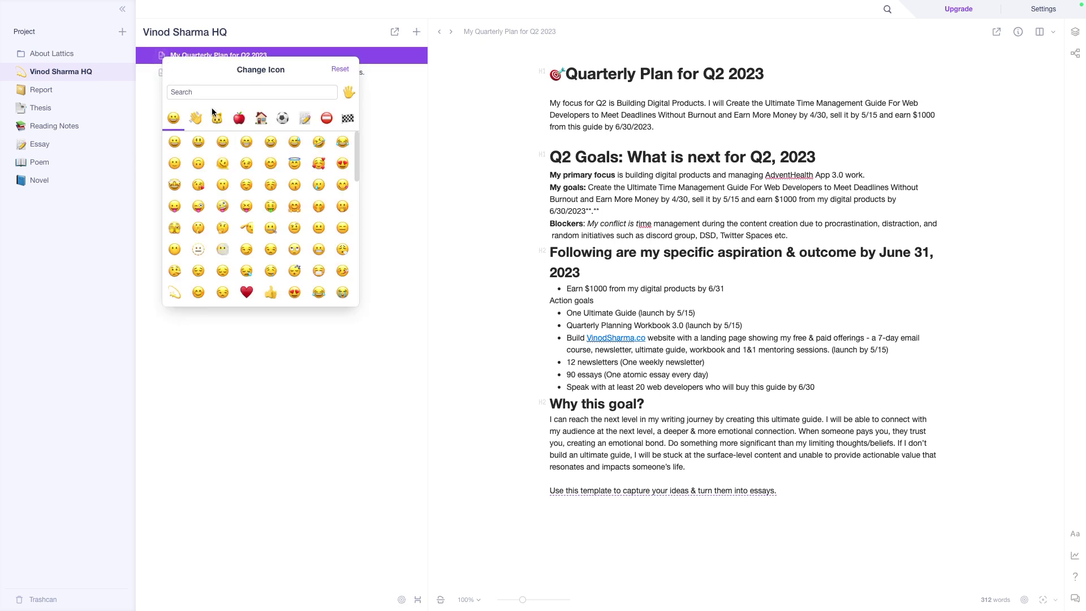
pyautogui.click(260, 118)
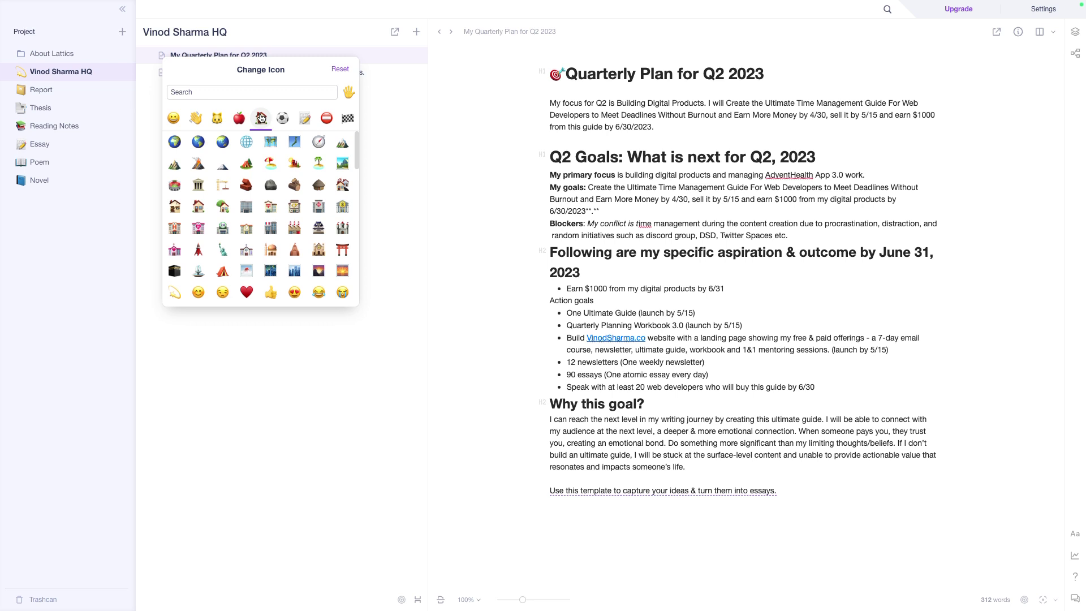
pyautogui.click(282, 118)
pyautogui.click(264, 118)
pyautogui.click(224, 188)
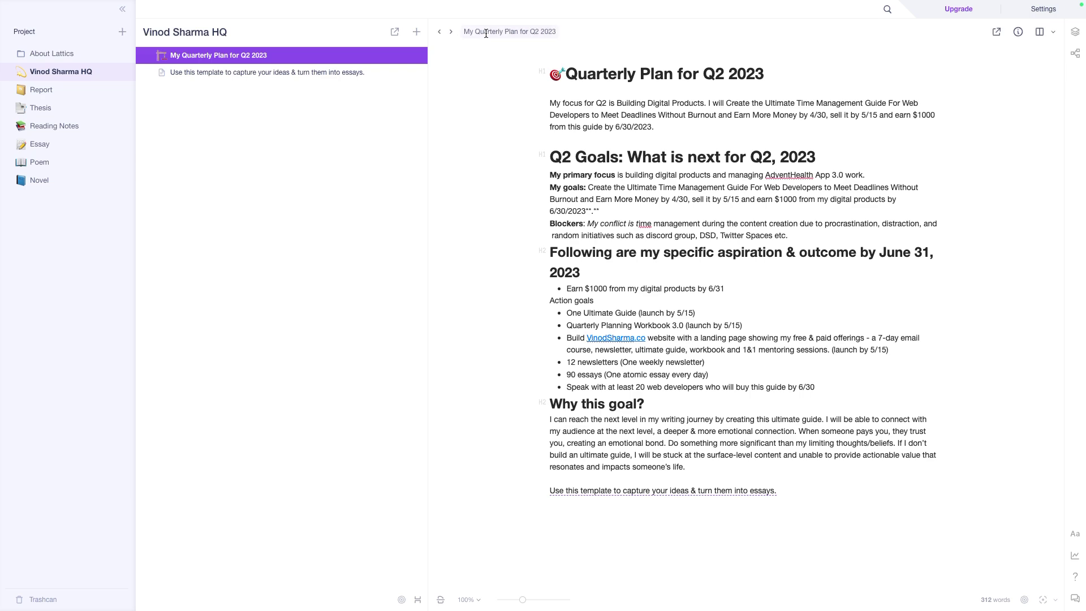
pyautogui.click(334, 72)
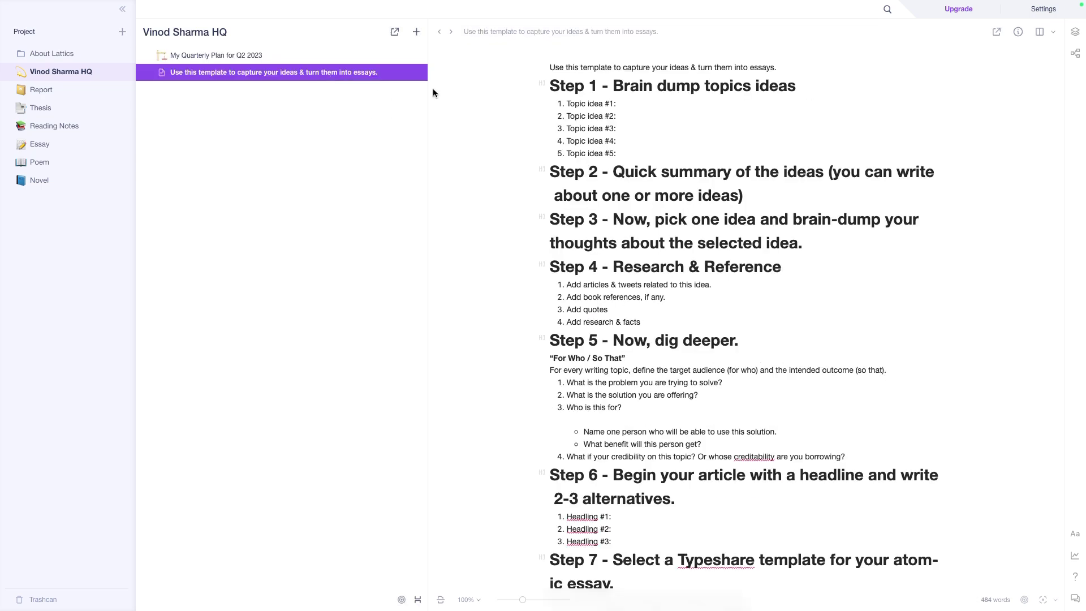
pyautogui.doubleClick(587, 67)
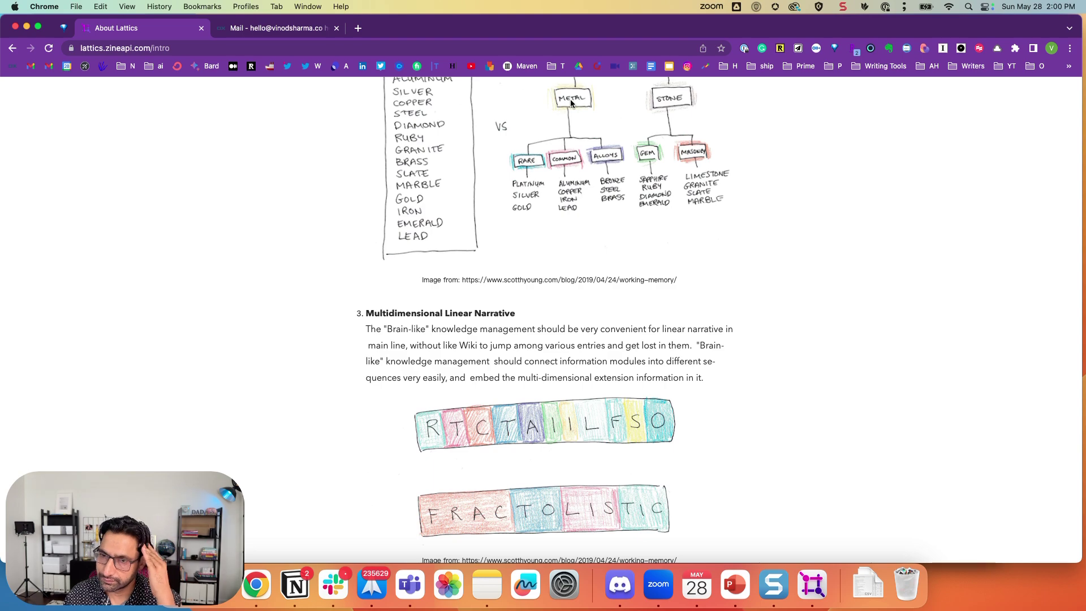
# Return Chrome to the Lattics home page and view the section below the hero.
pyautogui.scroll(10, 570, 102)
pyautogui.scroll(5, 570, 103)
pyautogui.click(11, 49)
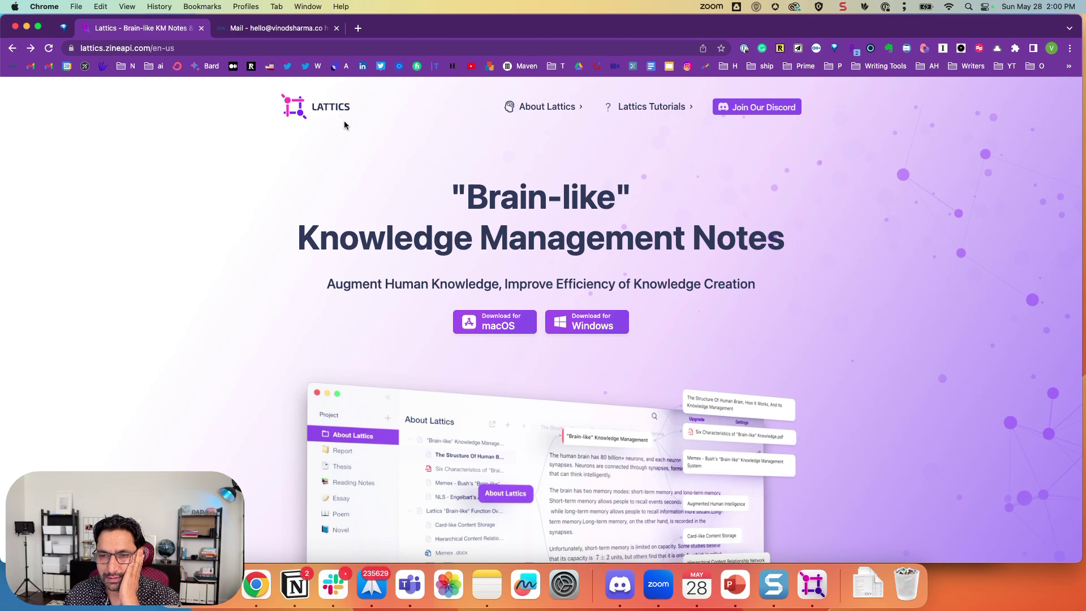
pyautogui.scroll(-6, 349, 125)
pyautogui.scroll(2, 350, 128)
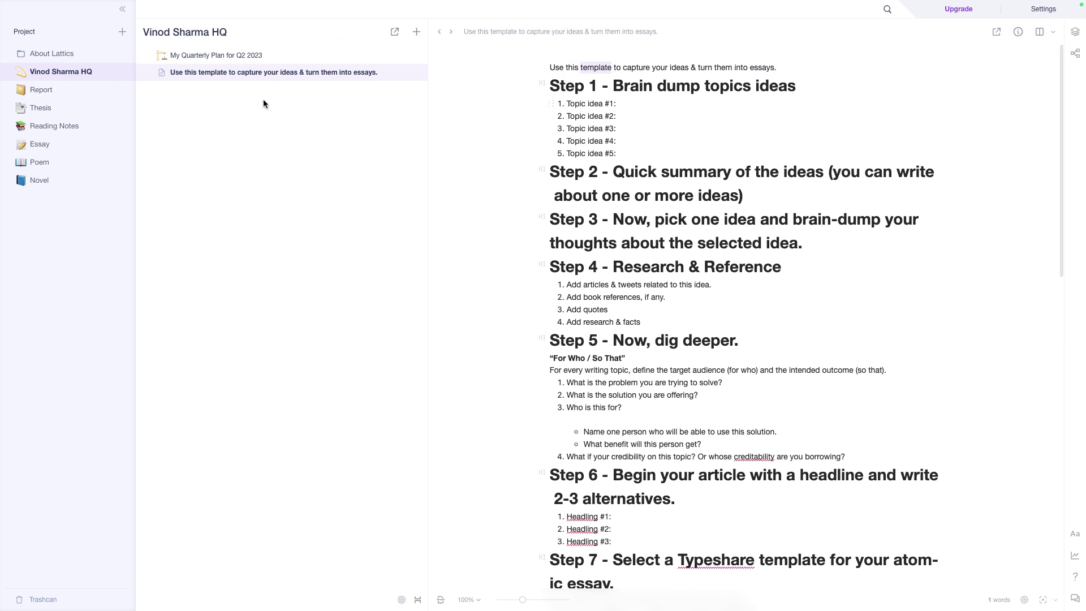
# Create a new document named 'Today's plan' in the Vinod Sharma HQ project and start editing it.
pyautogui.click(417, 33)
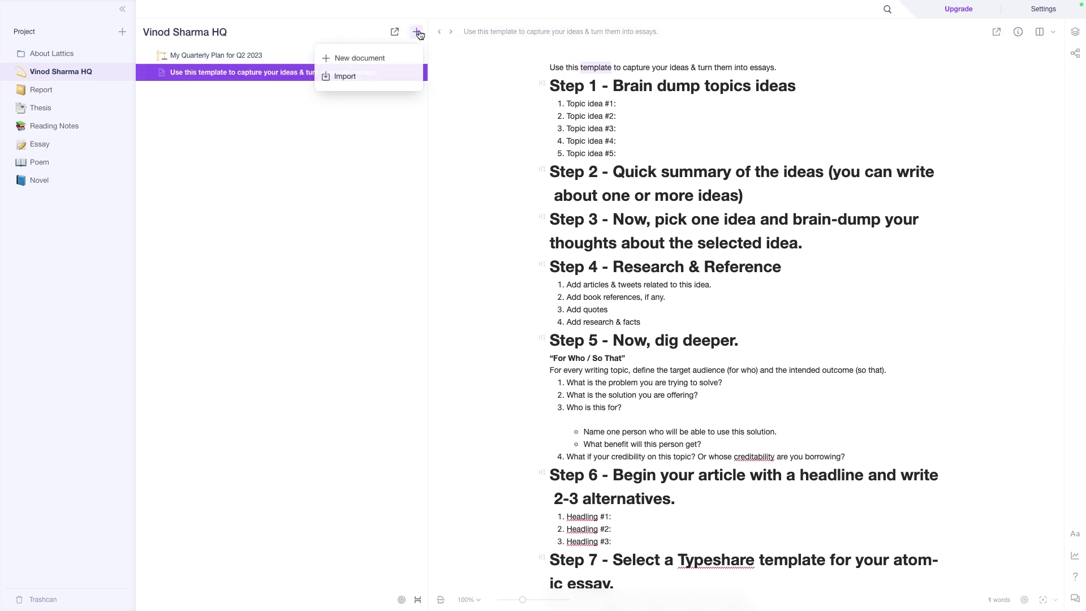
pyautogui.click(382, 58)
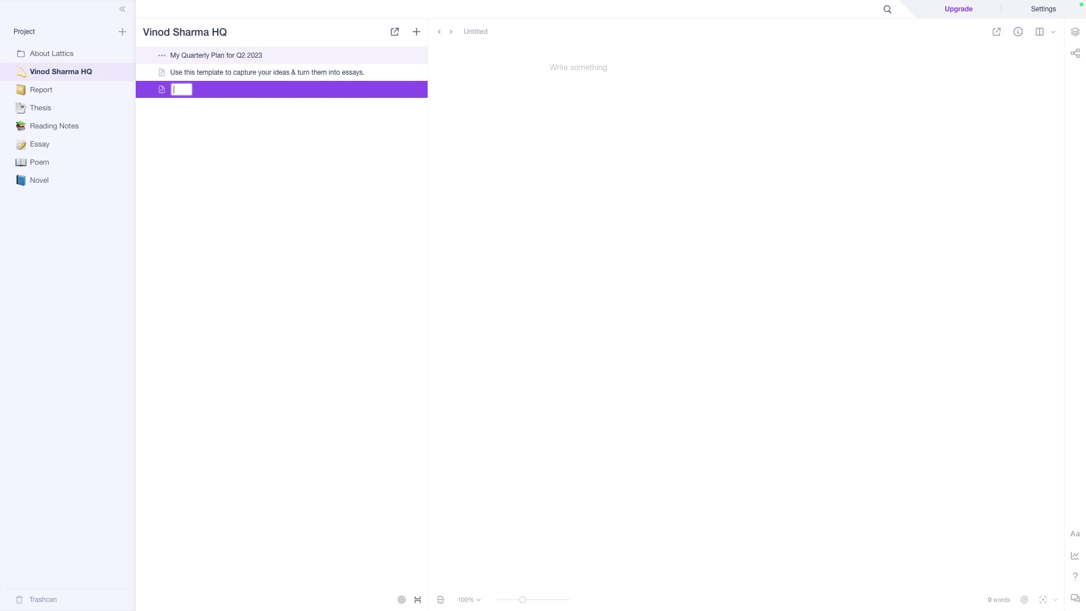
pyautogui.write("Today's plan")
pyautogui.press('Return')
pyautogui.click(553, 68)
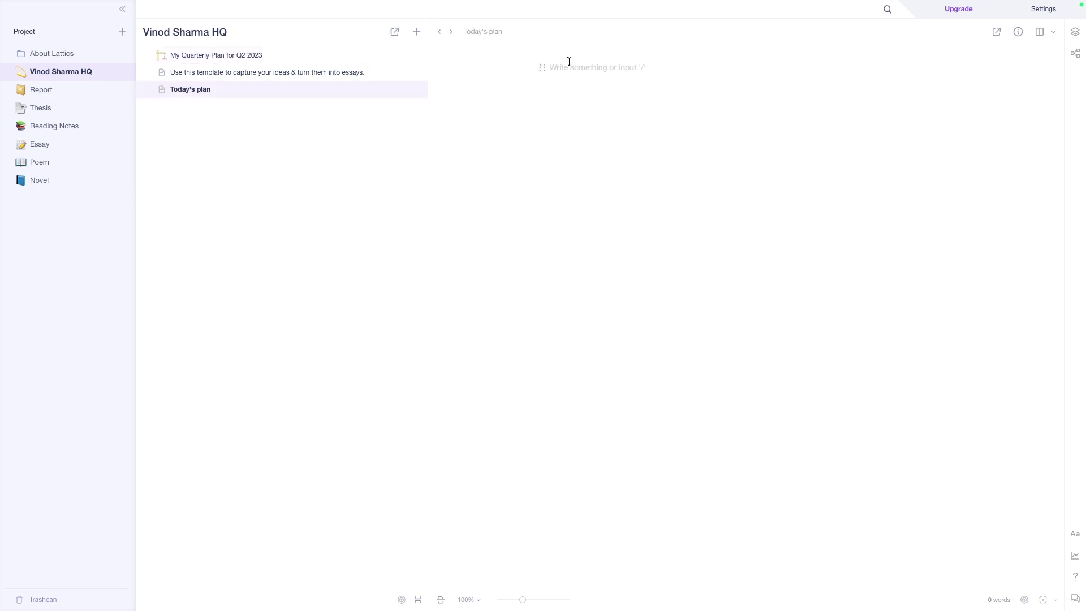
# Copy the five schedule lines 1p-5p through 5p-10p from Notion's Week 22 (5/27 to 6/2) page.
pyautogui.hotkey('ctrl', 'Right')
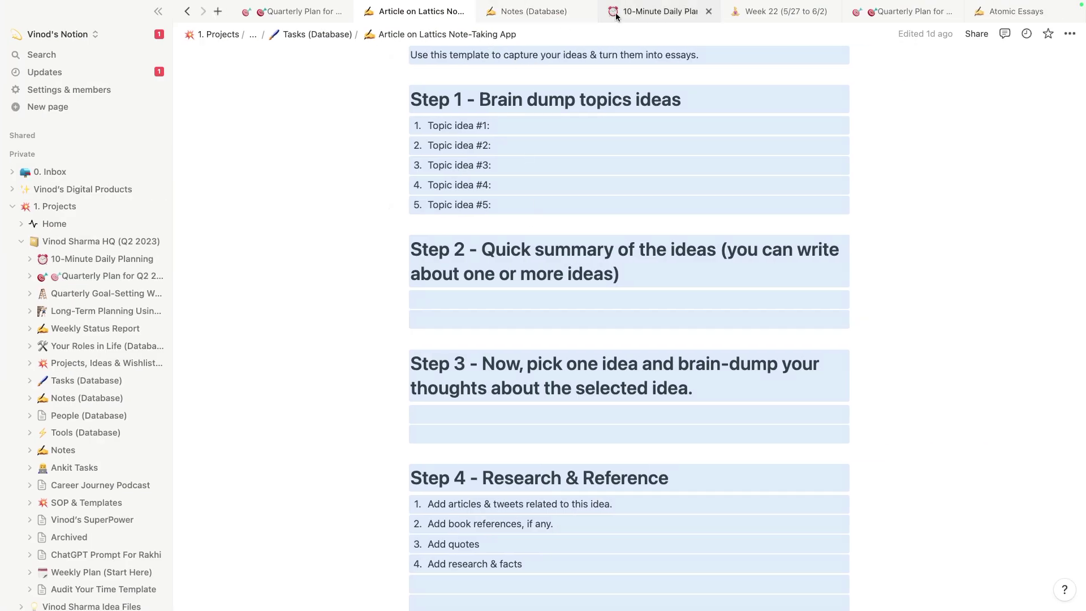
pyautogui.click(783, 11)
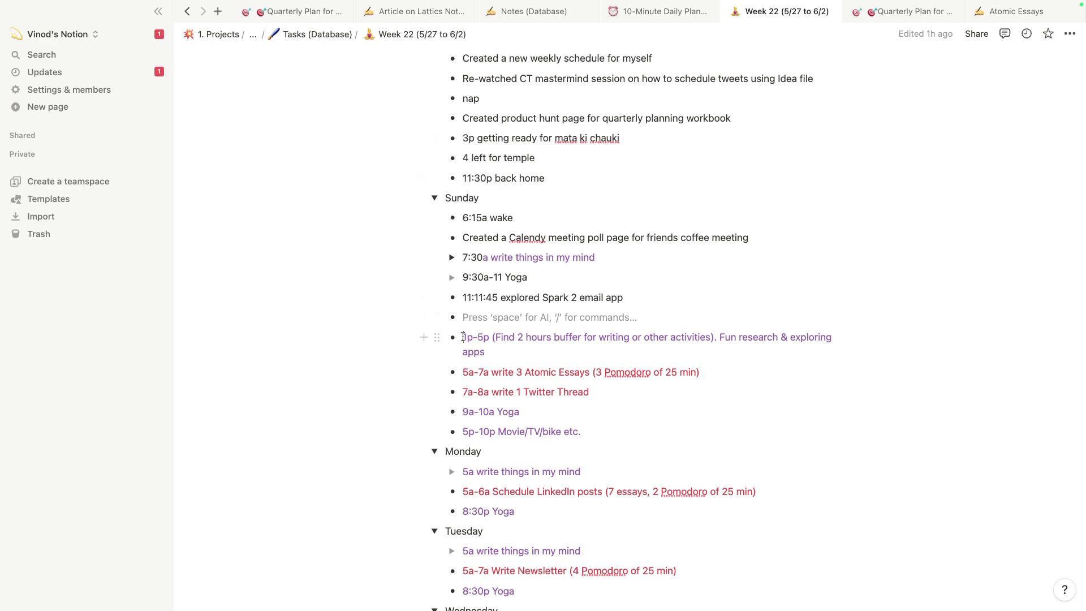
pyautogui.moveTo(462, 336); pyautogui.dragTo(609, 432)
pyautogui.hotkey('ctrl', 'c')
pyautogui.hotkey('ctrl', 'Left')
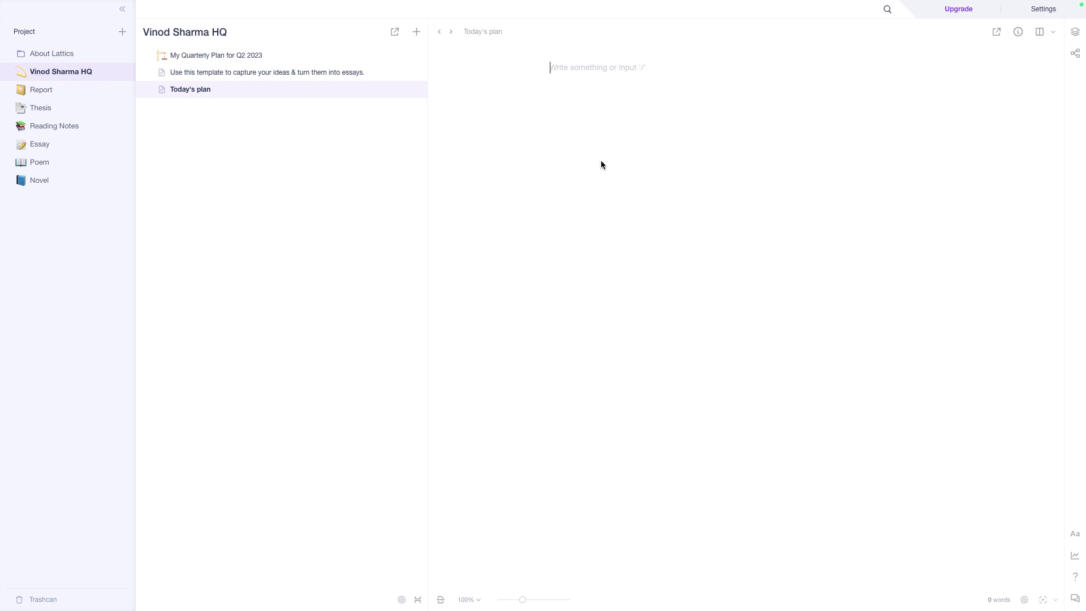
# Type the heading 'My top items to do today' and paste the copied schedule below it.
pyautogui.write('My top items to do today')
pyautogui.press('Return')
pyautogui.press('Return')
pyautogui.press('Return')
pyautogui.hotkey('ctrl', 'v')
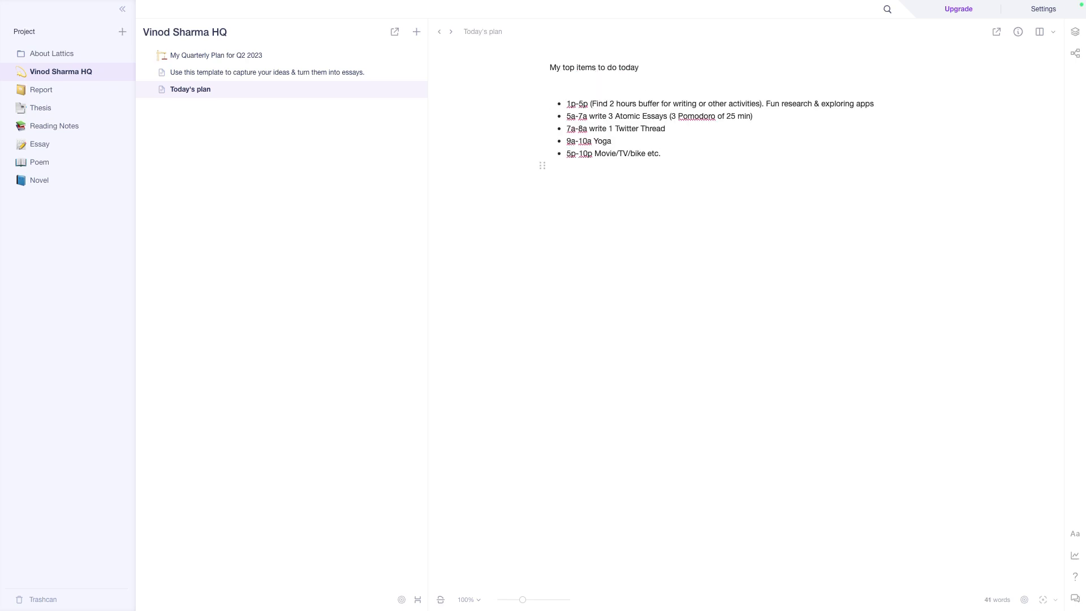
pyautogui.press('Home')
pyautogui.press('Return')
pyautogui.write('Yoga')
pyautogui.press('Return')
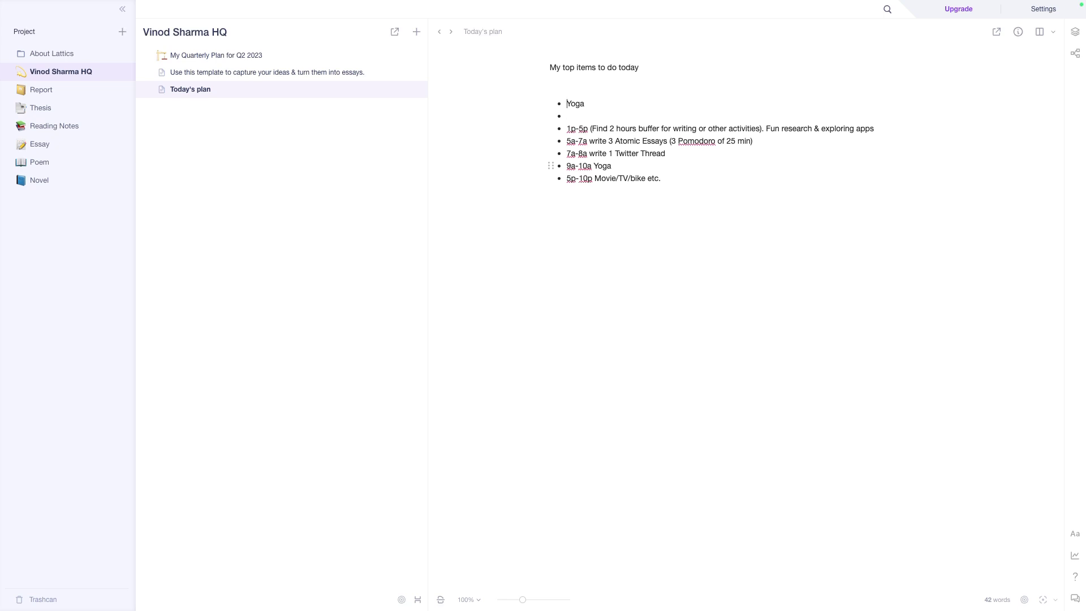
pyautogui.click(580, 88)
# Add a to-do list with Yoga, Lattics and the braindump-article task, removing the duplicate Yoga bullet.
pyautogui.press('Return')
pyautogui.write('/to')
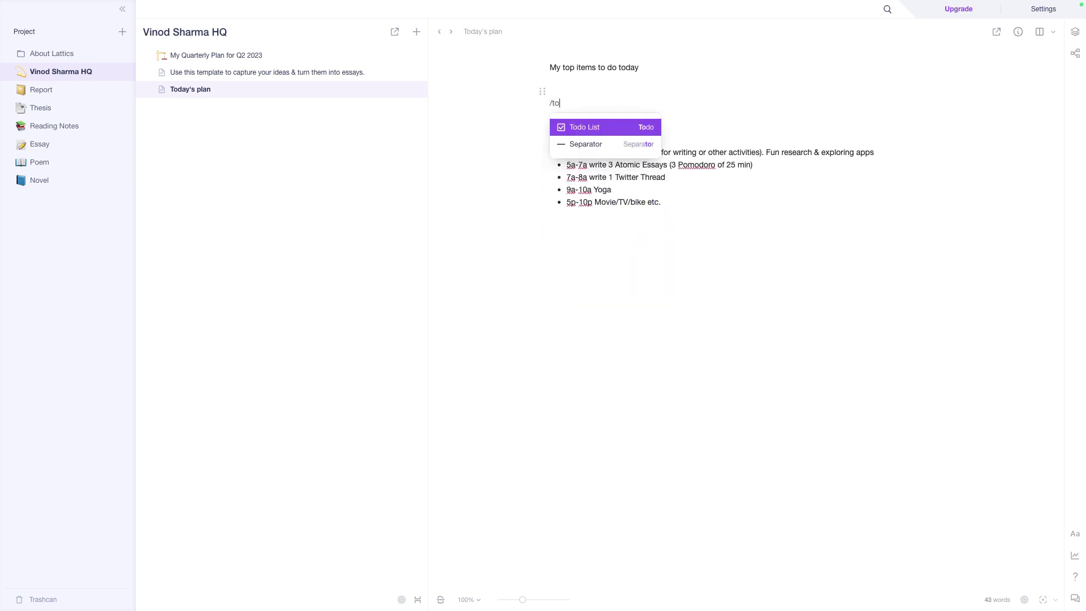
pyautogui.press('Return')
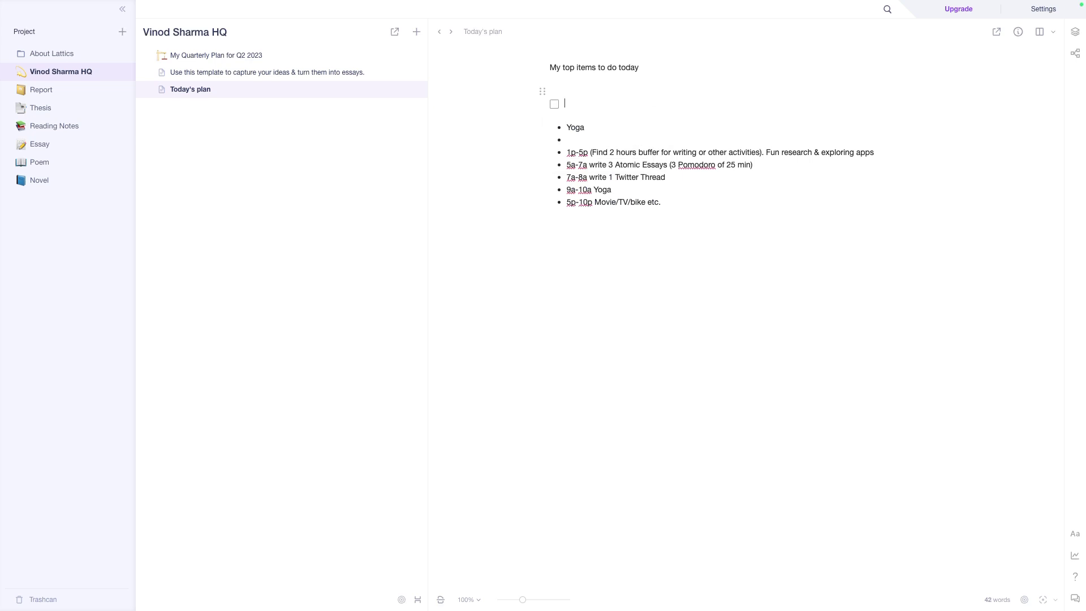
pyautogui.write('Yoga')
pyautogui.press('Return')
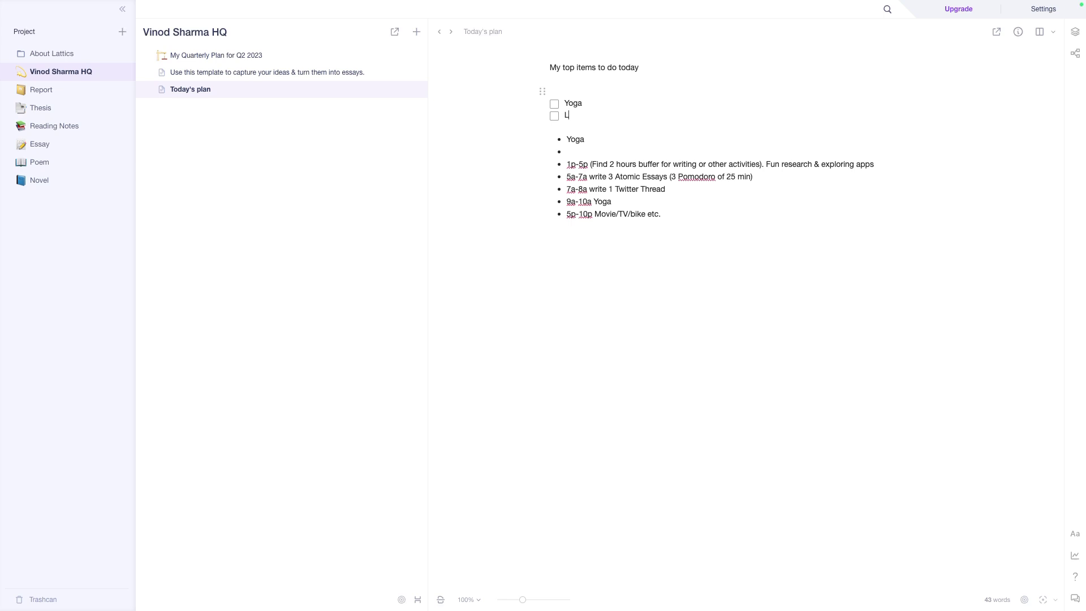
pyautogui.write('Lattics')
pyautogui.press('Return')
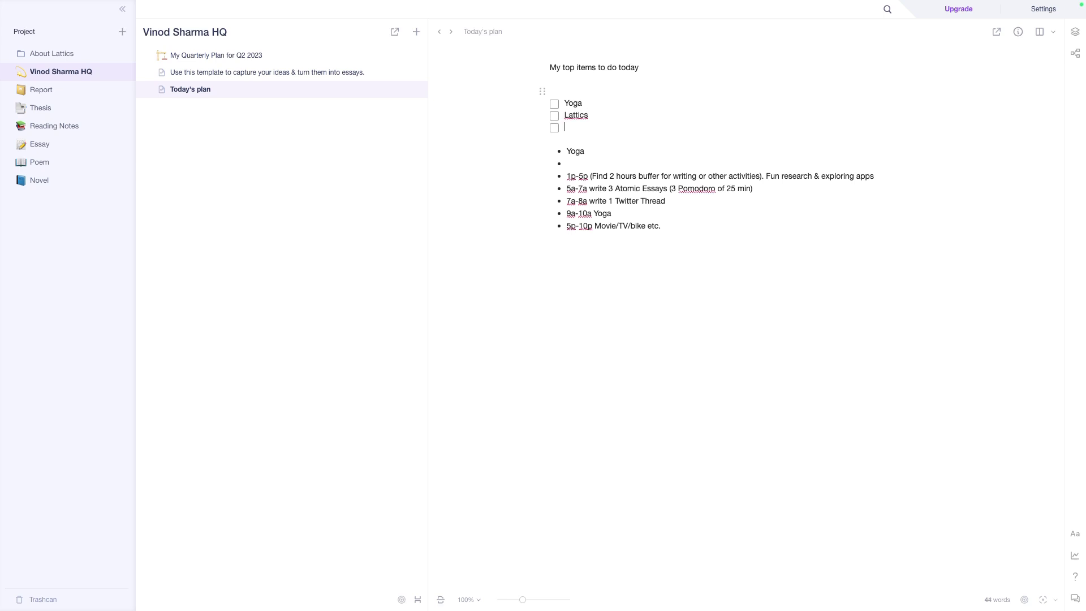
pyautogui.write('Convert into initial braindump article')
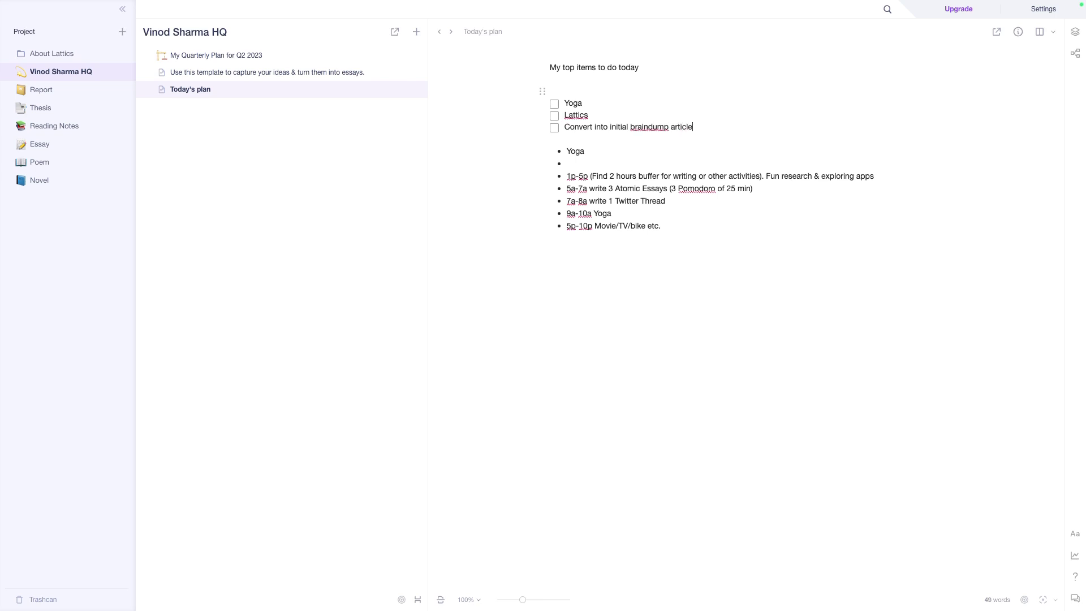
pyautogui.write('for the')
pyautogui.doubleClick(565, 153)
pyautogui.press('BackSpace')
pyautogui.press('BackSpace')
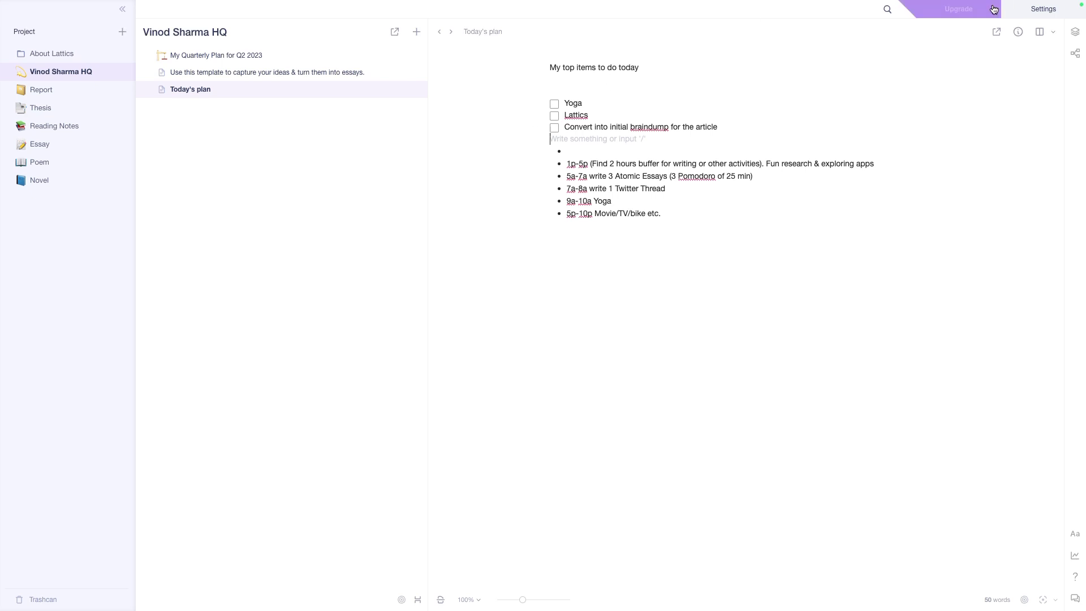
# Show the Cards panel and cite the 'Our ineptitude at getting at the record' card below the schedule.
pyautogui.click(1076, 34)
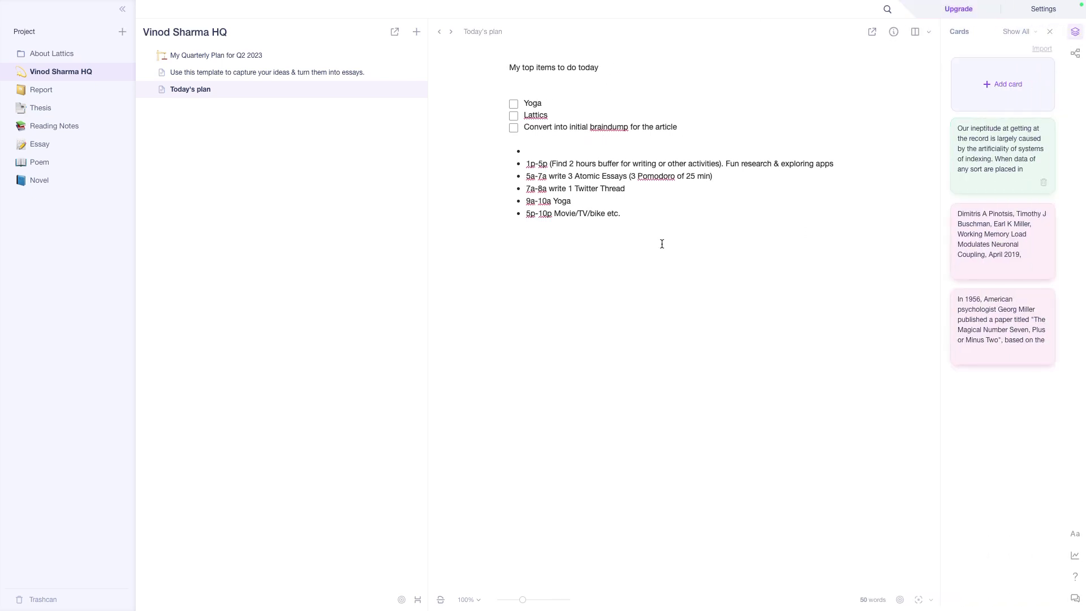
pyautogui.click(548, 267)
pyautogui.click(1012, 154)
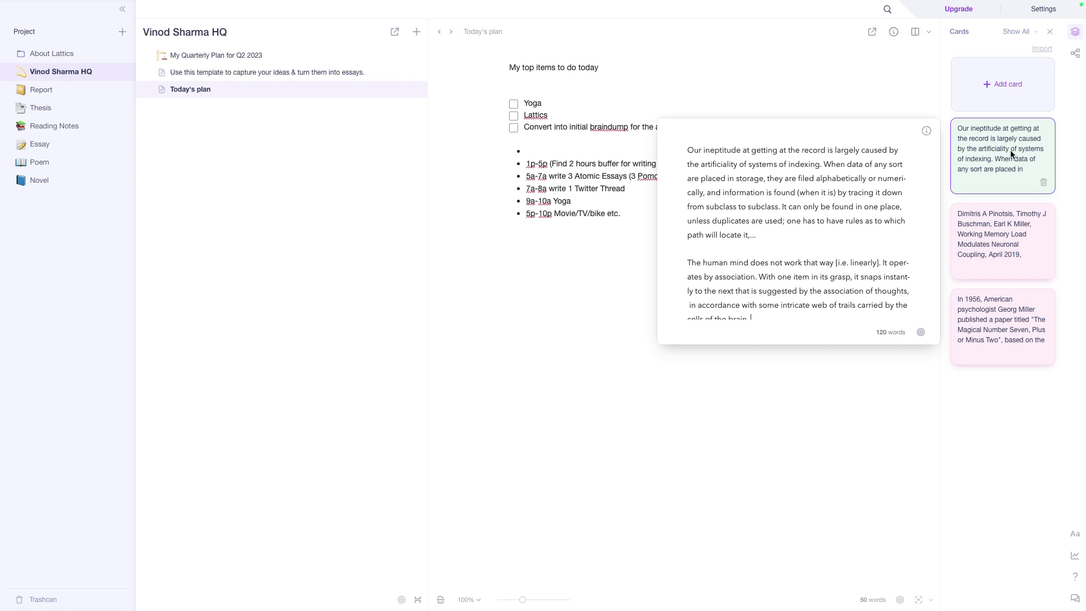
pyautogui.moveTo(1011, 151); pyautogui.dragTo(819, 240)
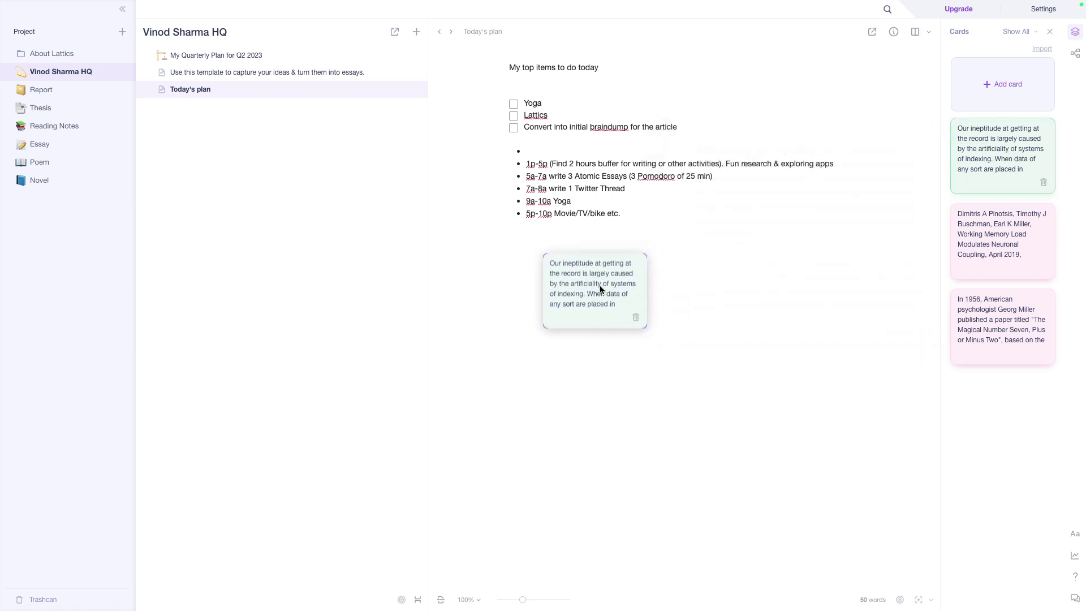
pyautogui.moveTo(601, 290)
pyautogui.mouseDown()
pyautogui.moveTo(980, 165)
pyautogui.moveTo(604, 300)
pyautogui.moveTo(599, 257)
pyautogui.moveTo(595, 275)
pyautogui.mouseUp()
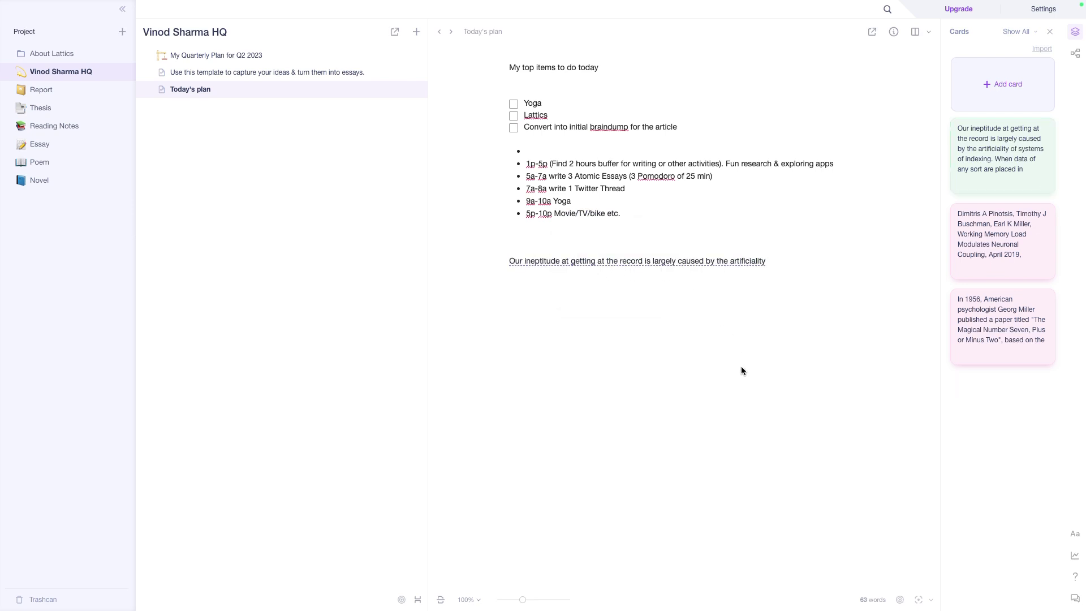
pyautogui.moveTo(576, 263)
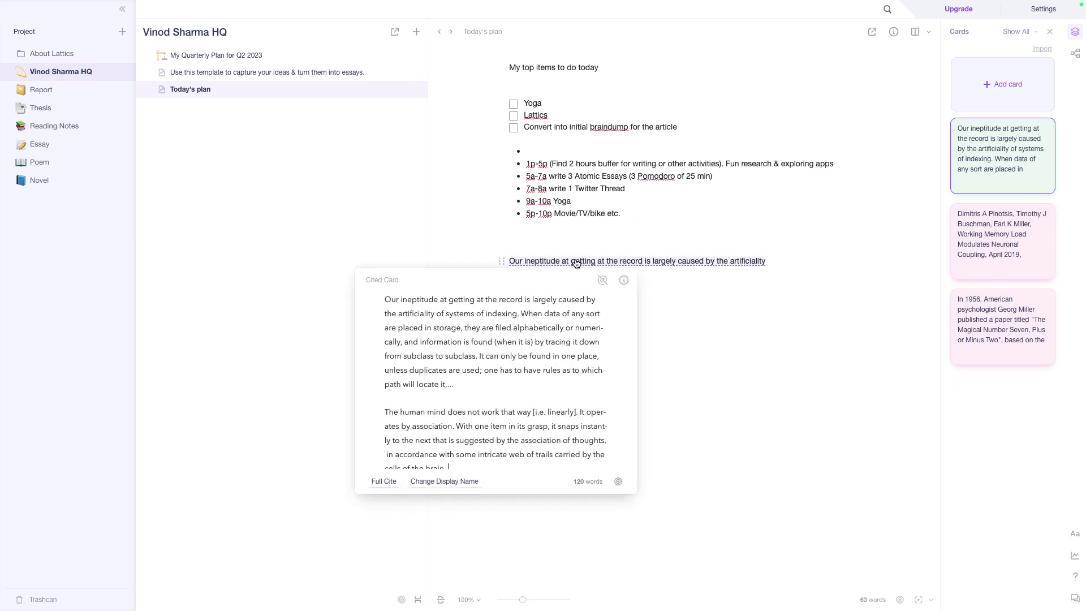
pyautogui.scroll(-1, 584, 302)
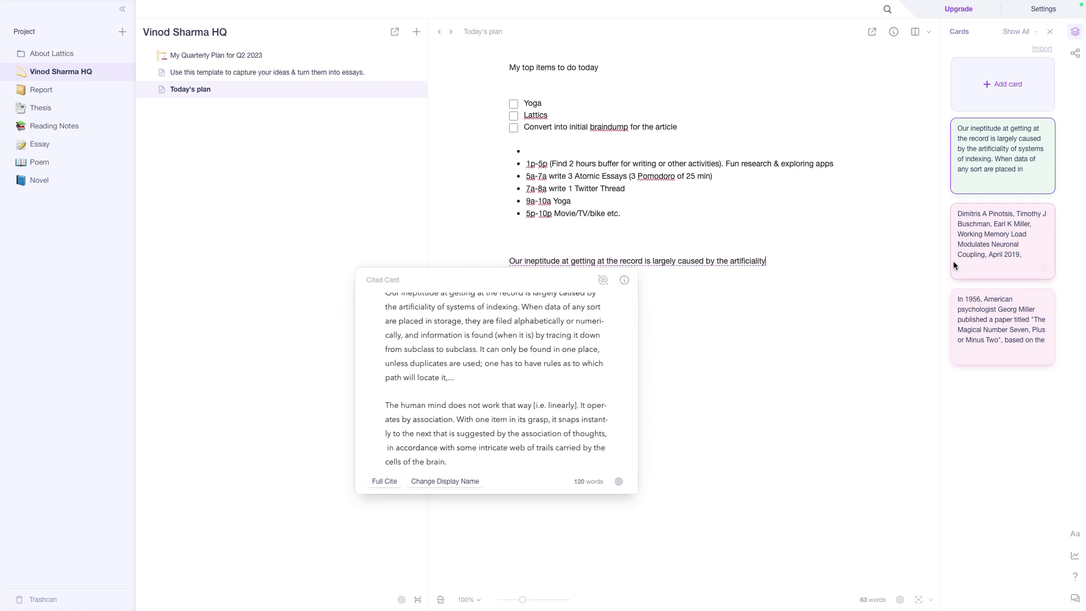
pyautogui.click(1004, 238)
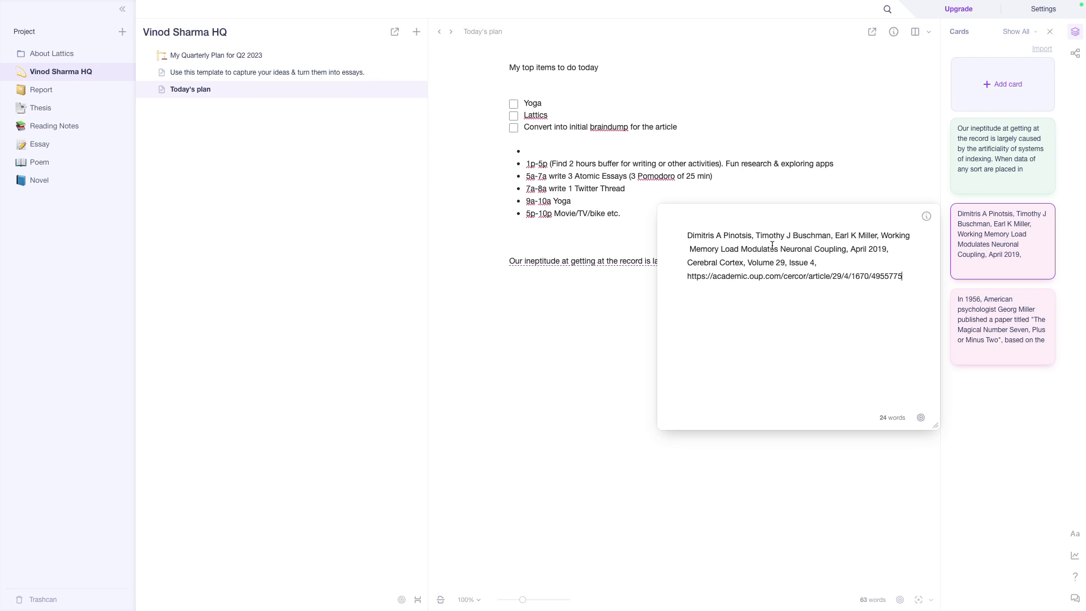
pyautogui.click(1003, 266)
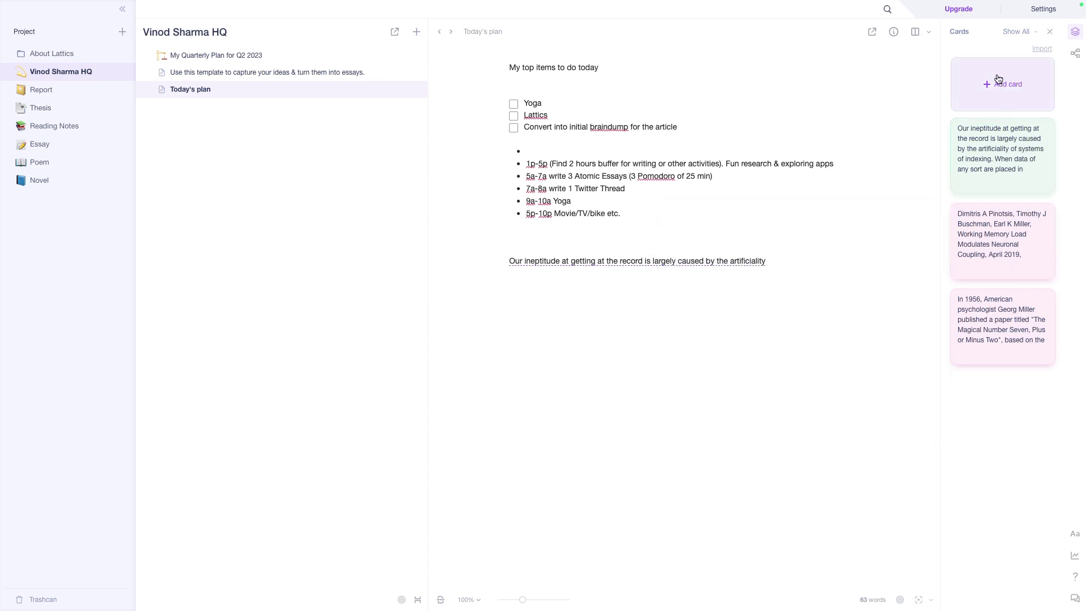
# Create a card reading 'What is this card for?' and cite it beneath the first citation.
pyautogui.click(1018, 34)
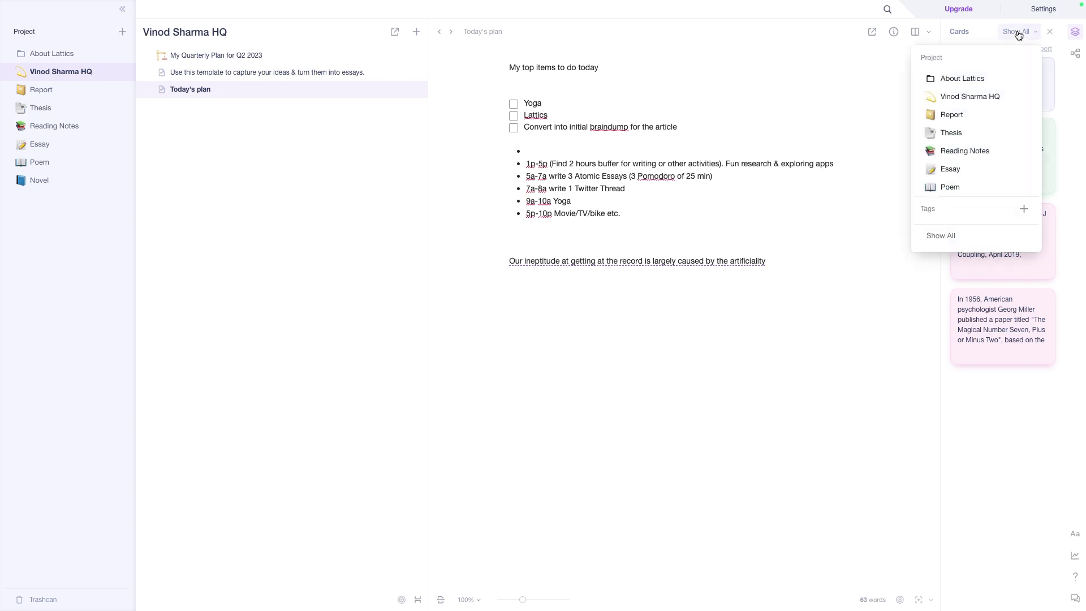
pyautogui.click(996, 98)
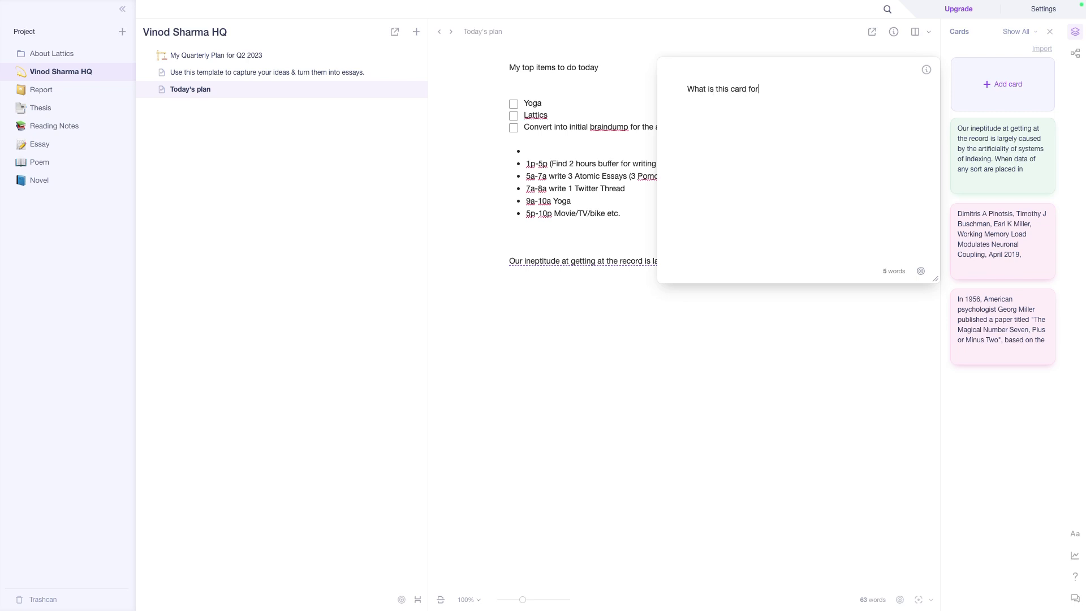
pyautogui.click(866, 365)
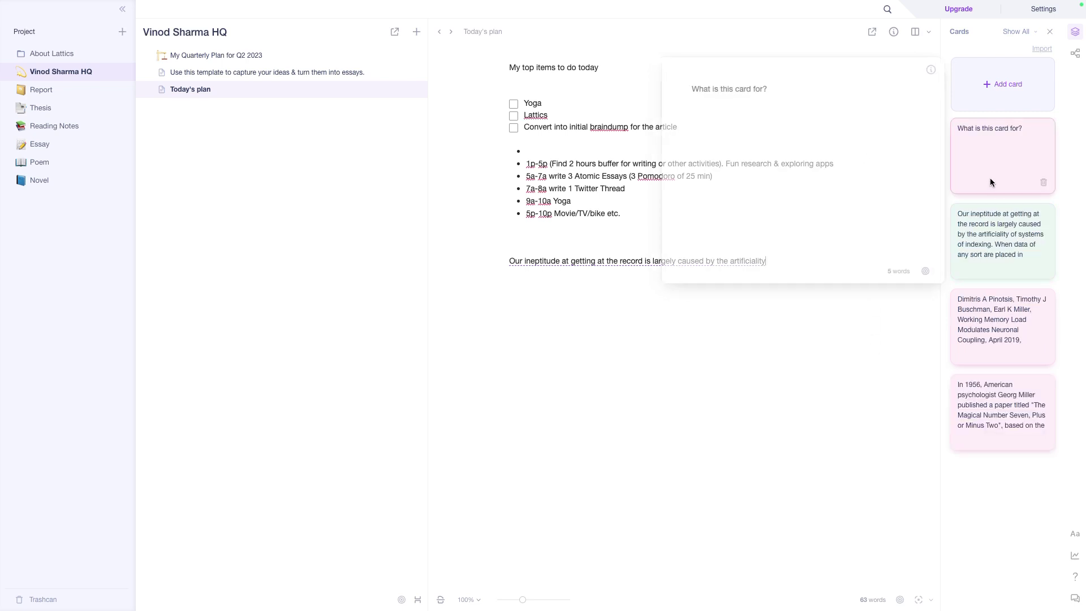
pyautogui.moveTo(977, 131); pyautogui.dragTo(786, 277)
pyautogui.click(545, 277)
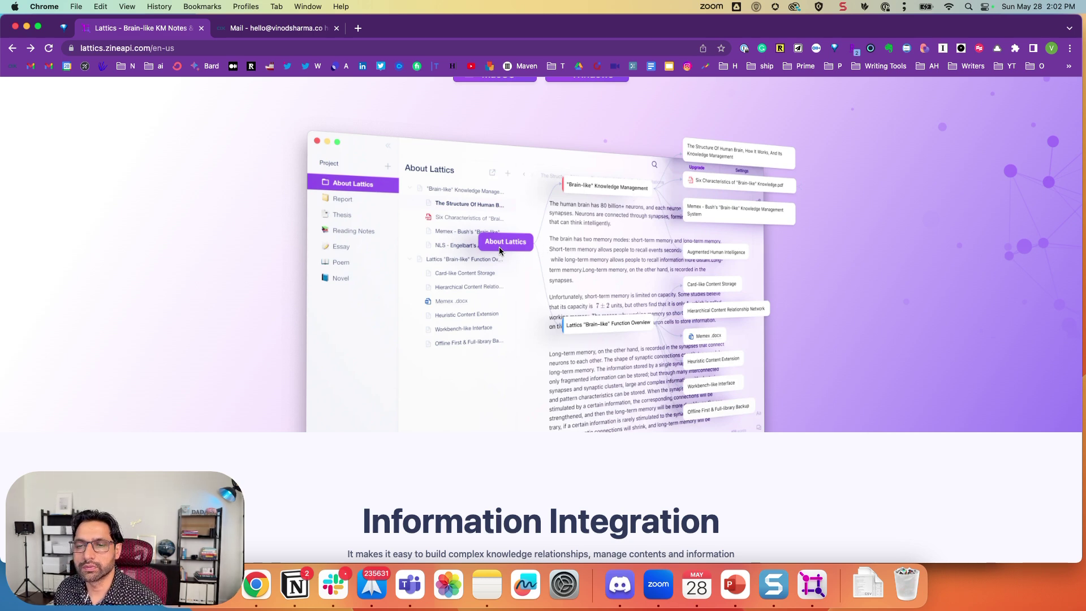
pyautogui.hotkey('ctrl', 'Right')
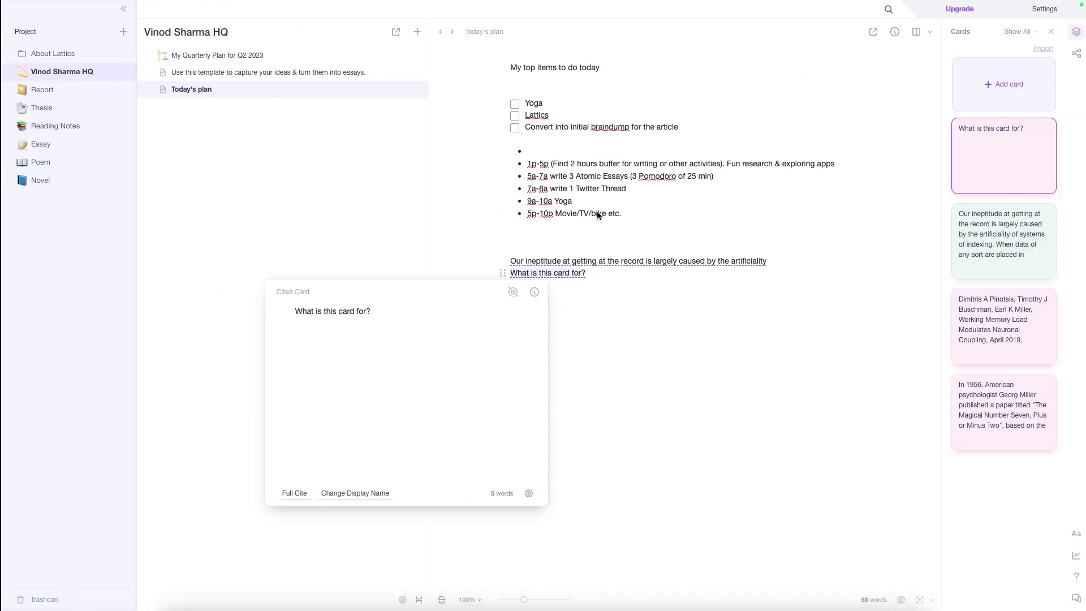
# Switch the card mind map to the About Lattics project and open that project.
pyautogui.click(1075, 55)
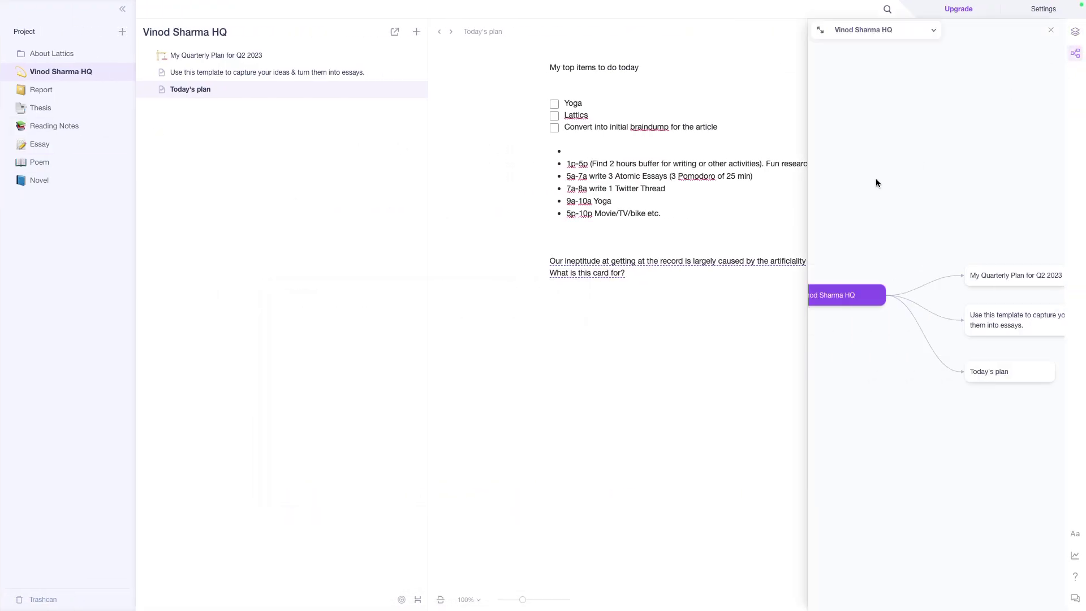
pyautogui.click(877, 293)
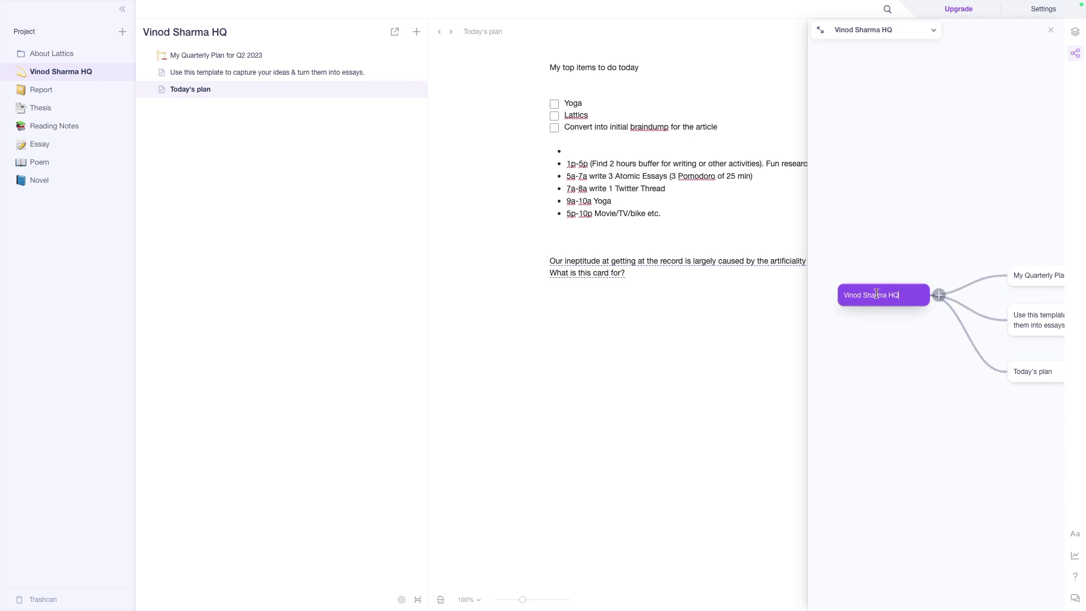
pyautogui.click(870, 29)
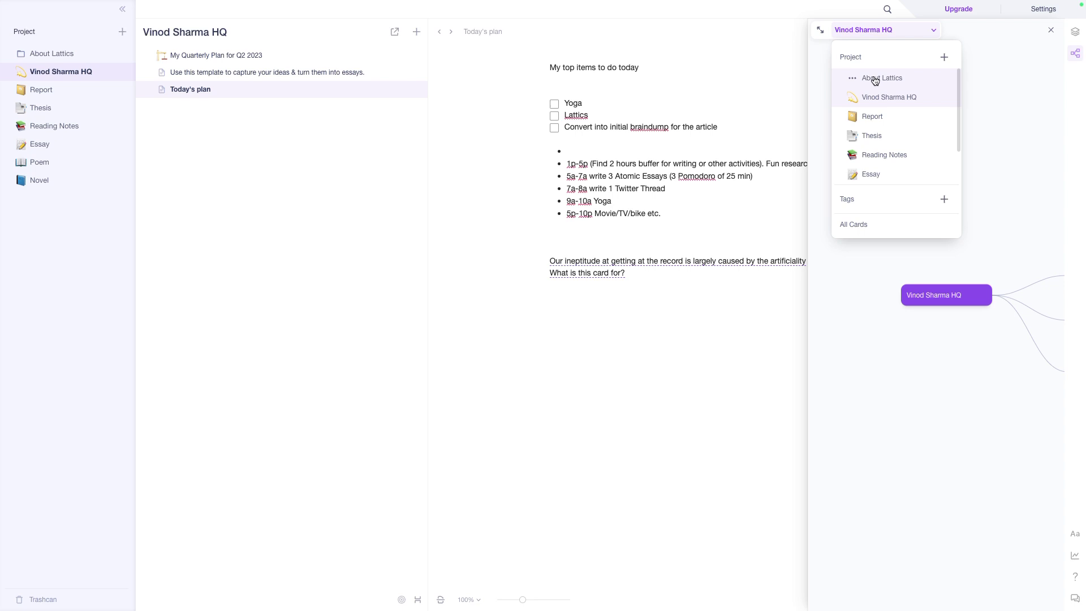
pyautogui.click(861, 224)
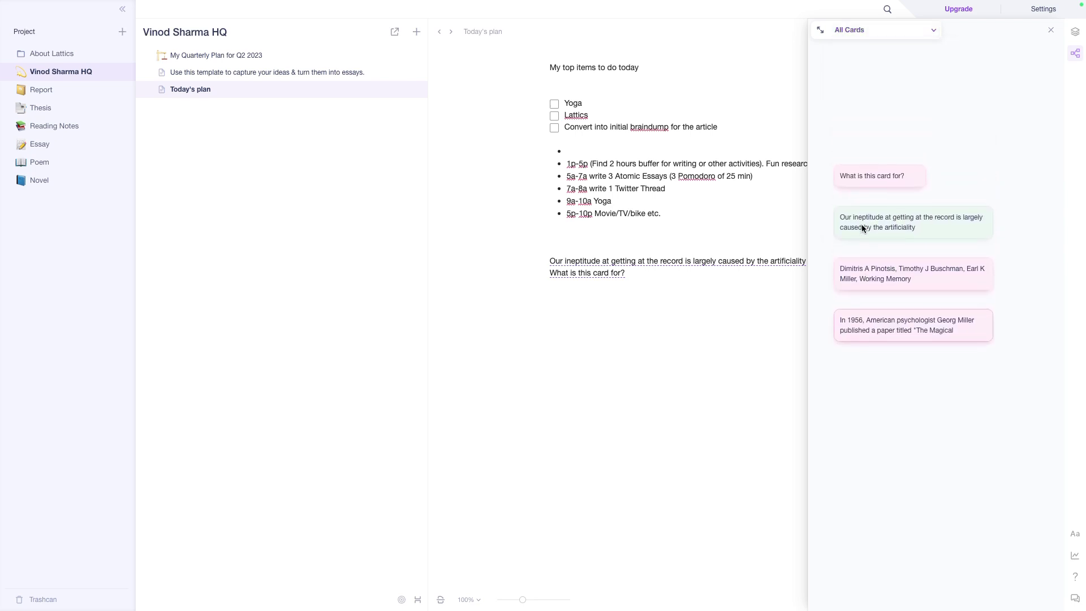
pyautogui.click(849, 31)
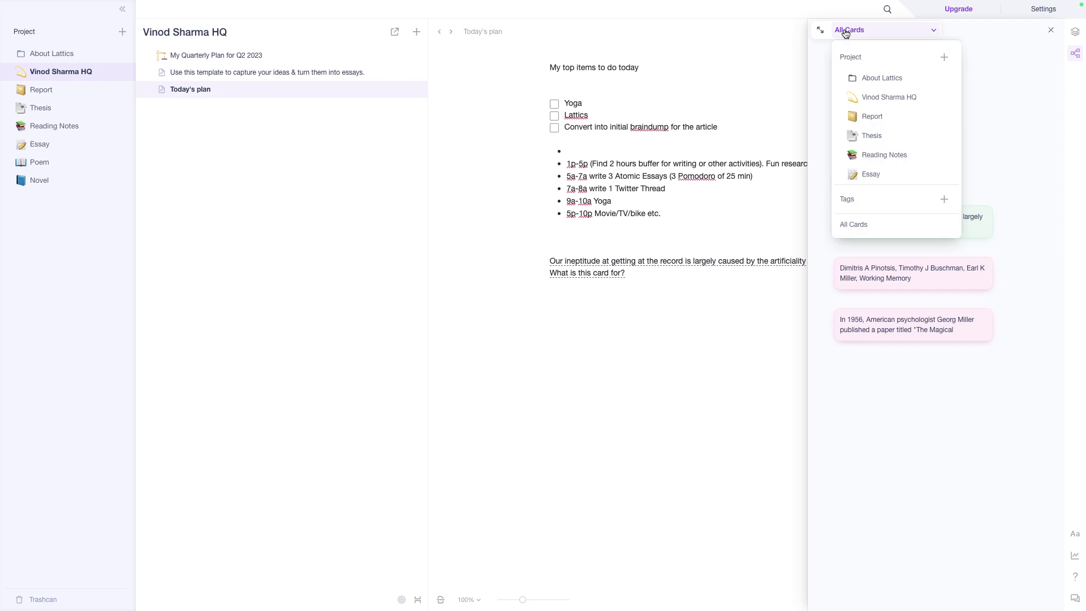
pyautogui.click(875, 78)
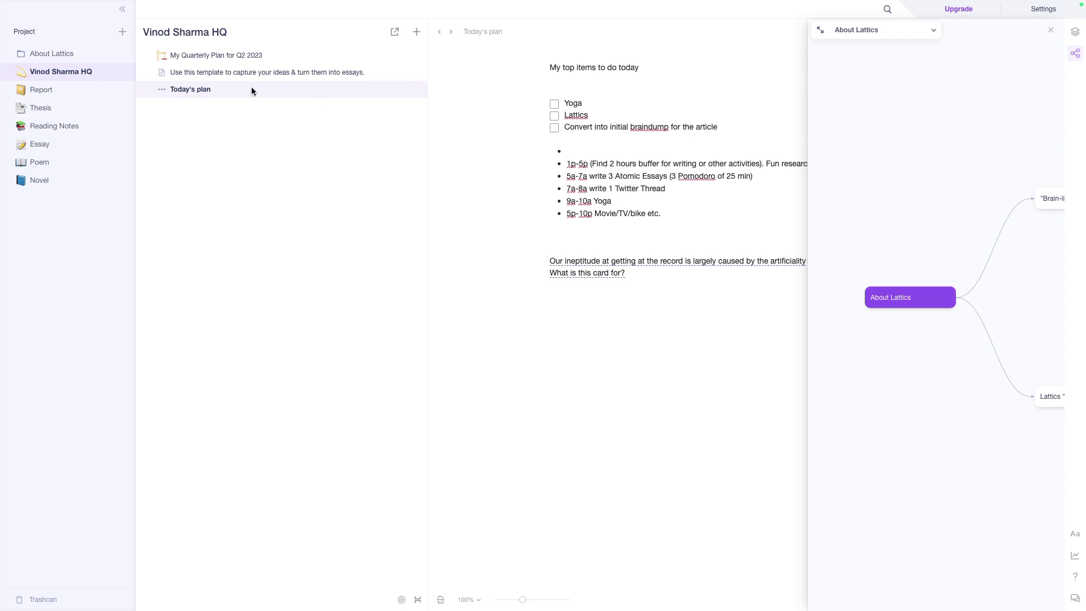
pyautogui.click(66, 53)
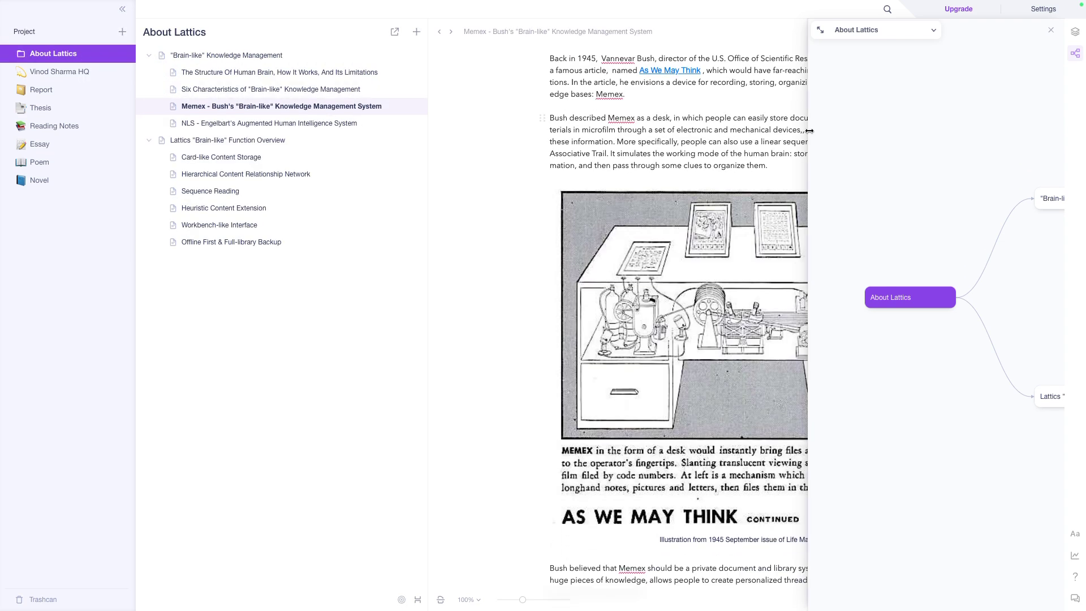
# Widen the mind map, then open Six Characteristics, The Structure Of Human Brain and NLS articles.
pyautogui.moveTo(809, 160); pyautogui.dragTo(571, 160)
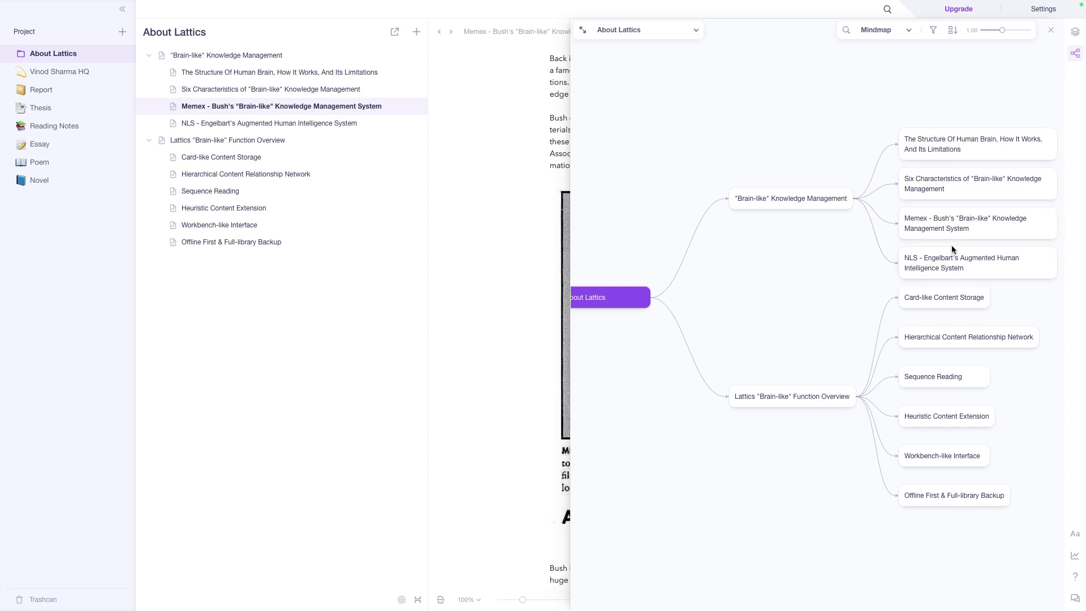
pyautogui.hscroll(5, 700, 145)
pyautogui.hscroll(-9, 700, 145)
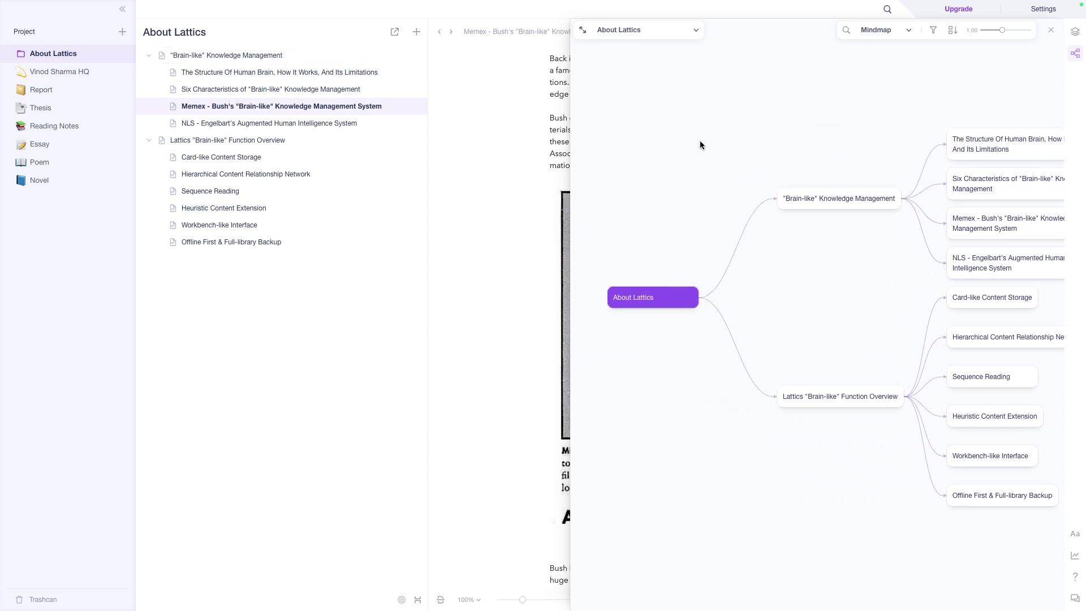
pyautogui.click(979, 184)
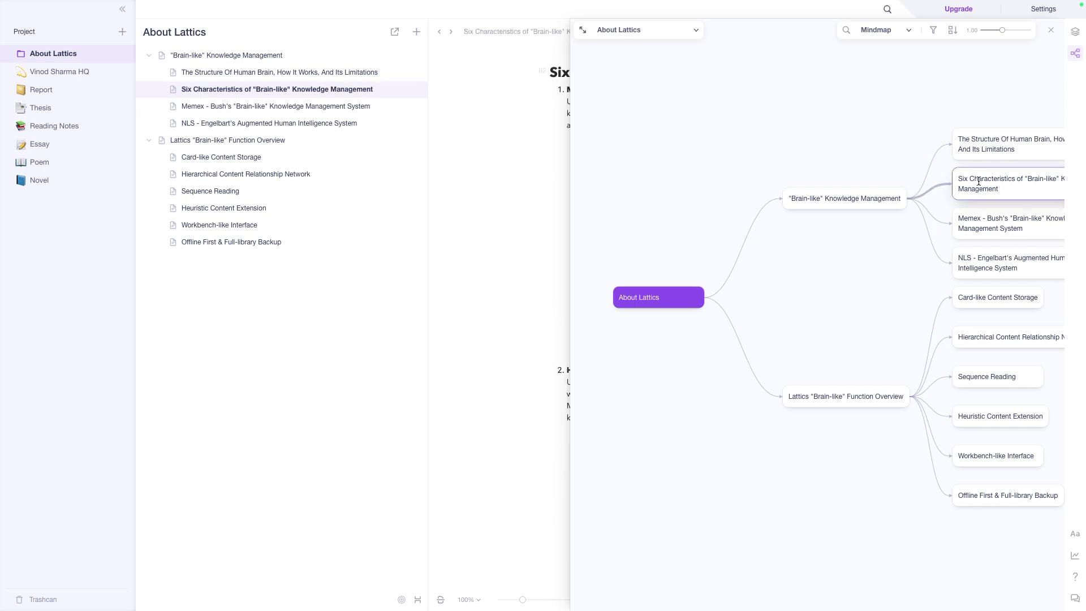
pyautogui.click(977, 142)
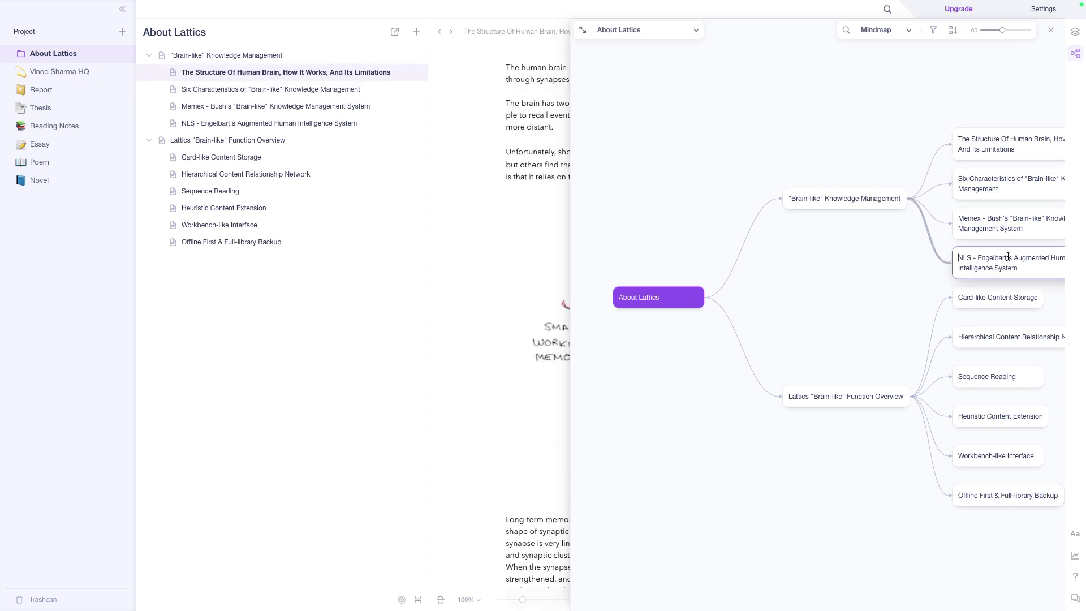
pyautogui.click(978, 257)
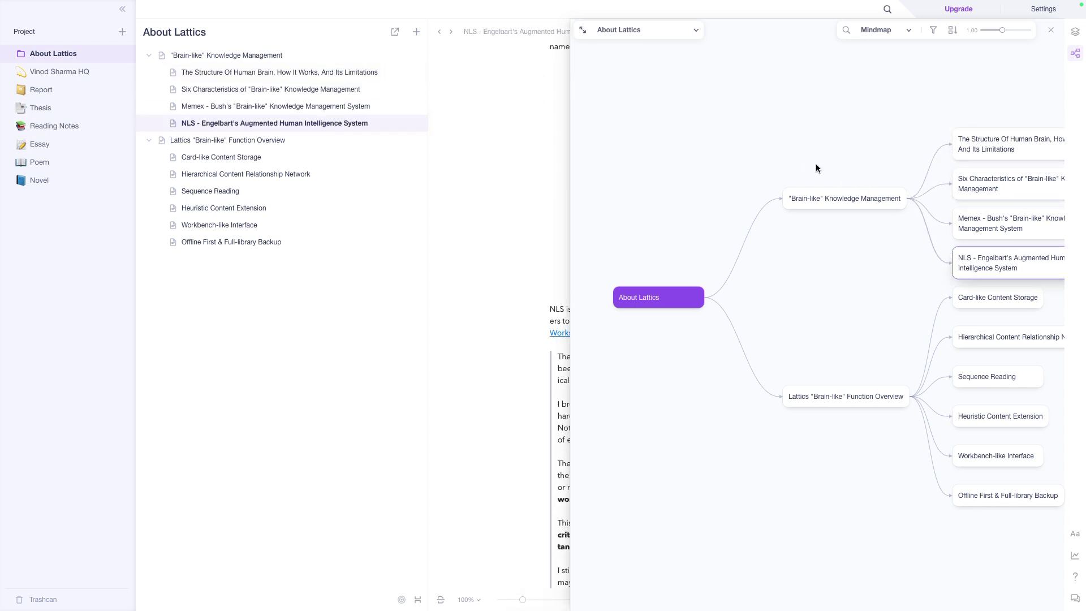
# Switch the relationship graph to Plot View, centre it on Brain-like Knowledge Management, then switch to Aerial View.
pyautogui.click(885, 32)
pyautogui.click(887, 72)
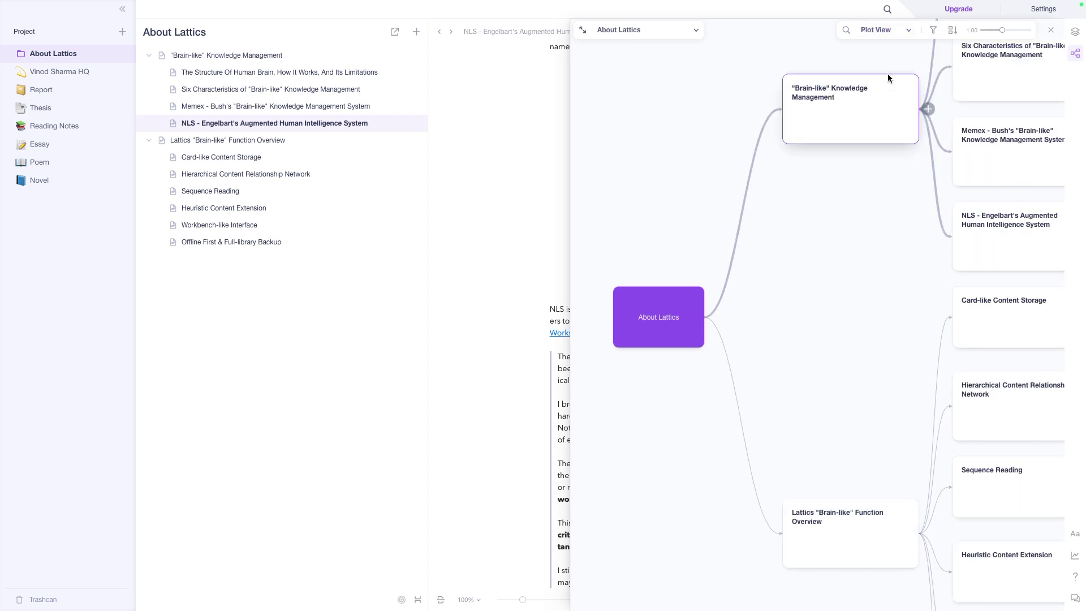
pyautogui.click(886, 124)
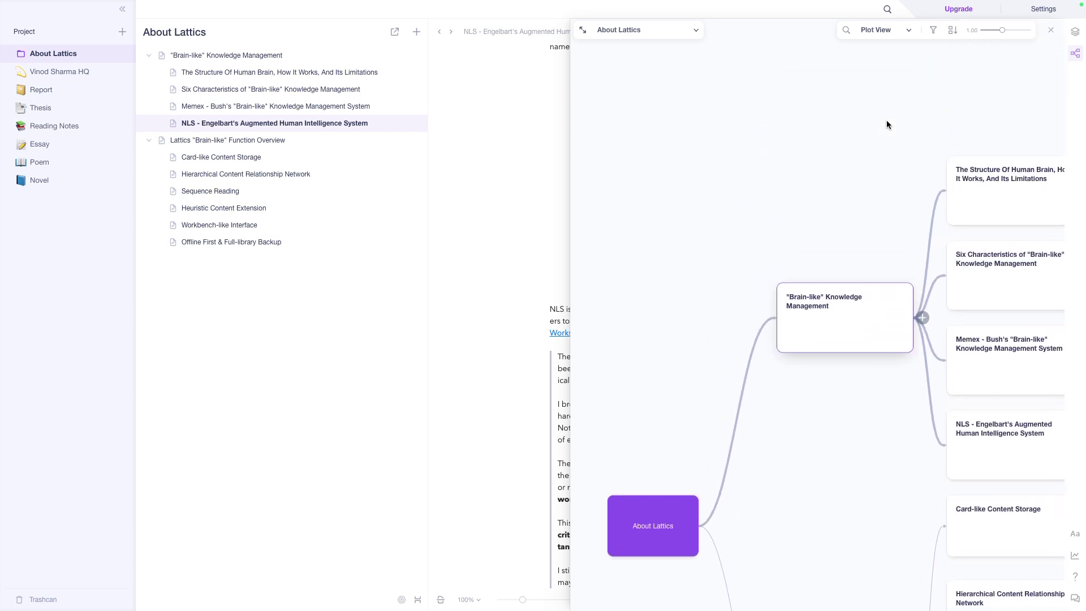
pyautogui.click(874, 31)
pyautogui.click(893, 89)
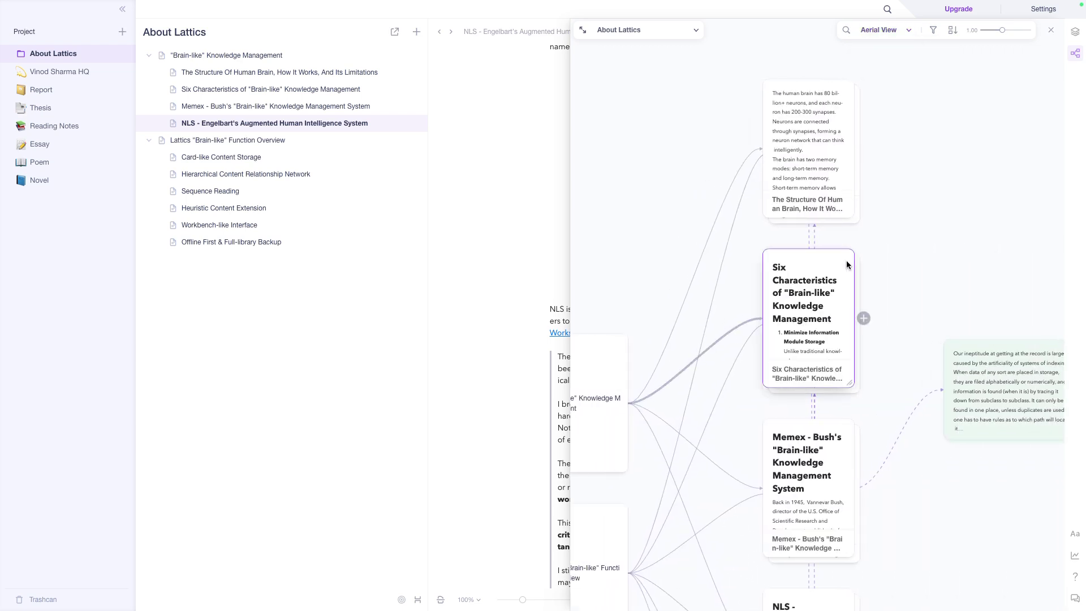
# Drag the Six Characteristics, excerpt, NLS Engelbart and Memex cards outward, zooming out to 0.55.
pyautogui.moveTo(846, 262); pyautogui.dragTo(1000, 242)
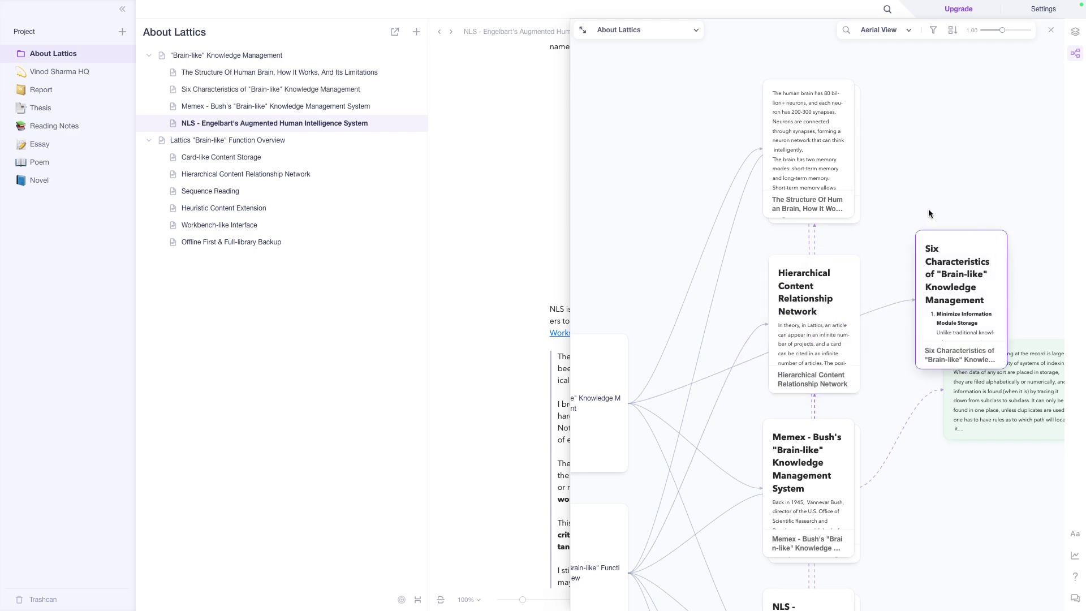
pyautogui.scroll(-4, 928, 208)
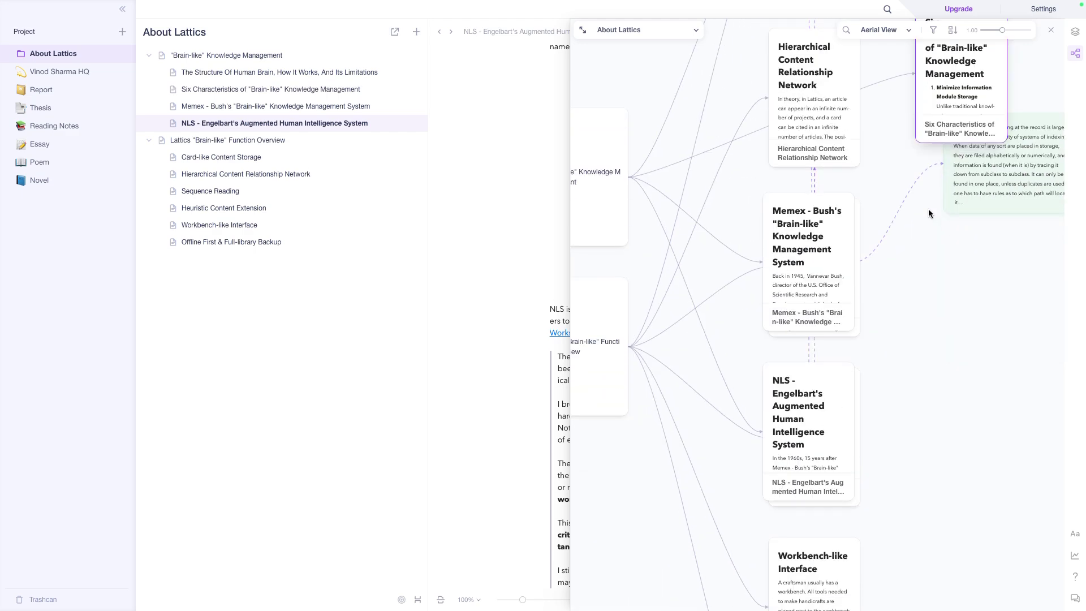
pyautogui.scroll(1, 928, 209)
pyautogui.moveTo(987, 240); pyautogui.dragTo(1017, 315)
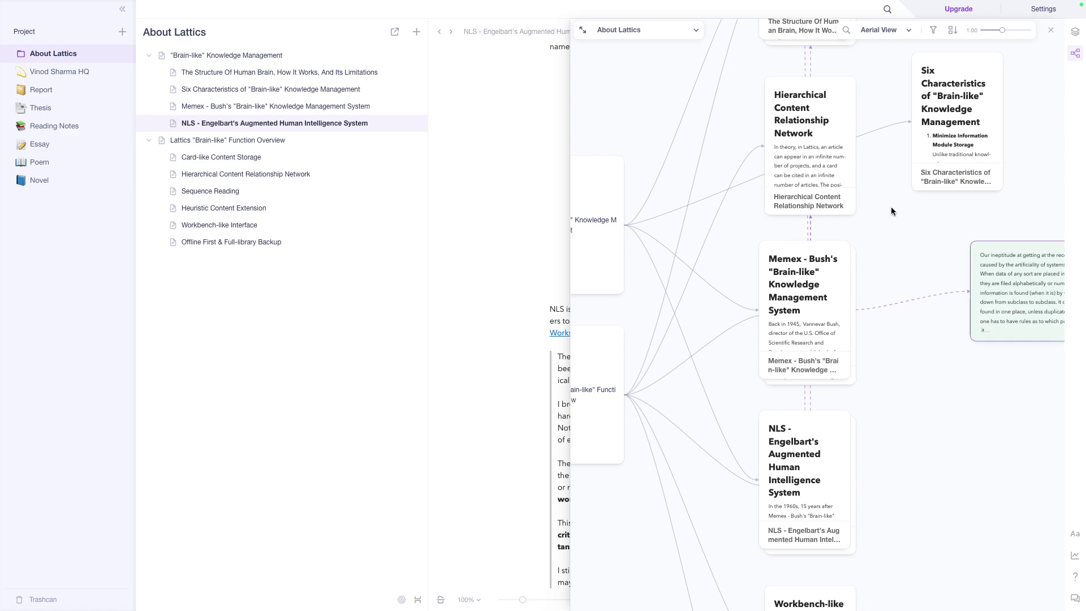
pyautogui.click(990, 31)
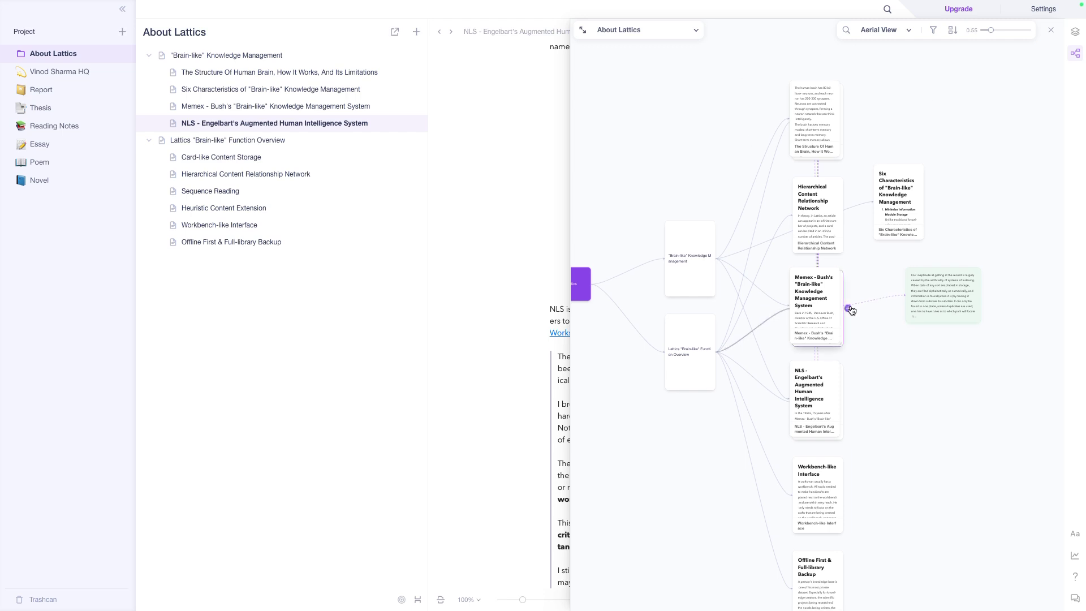
pyautogui.moveTo(828, 371); pyautogui.dragTo(961, 378)
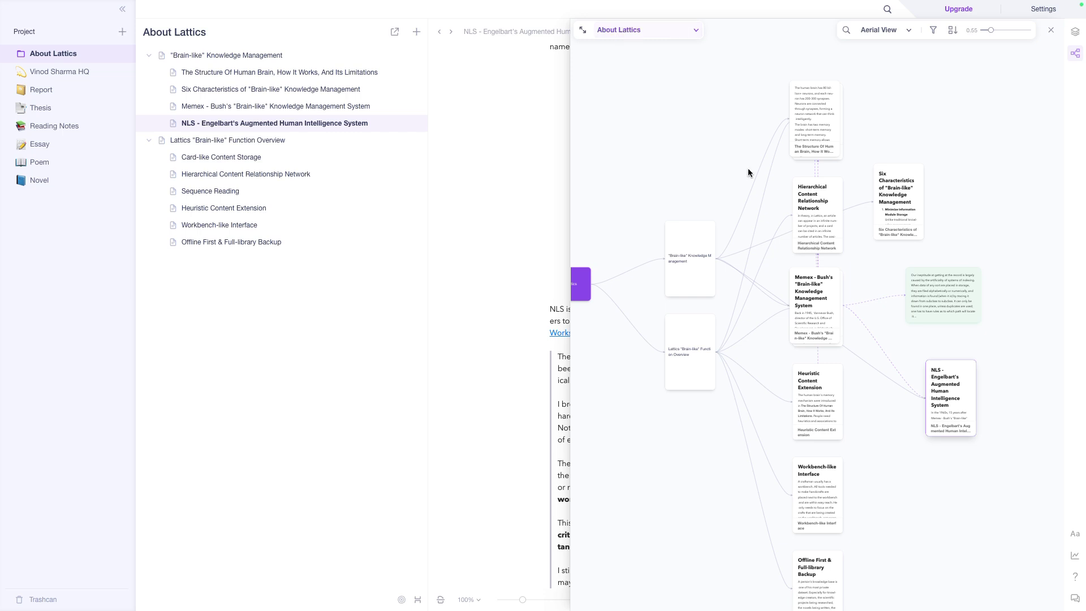
pyautogui.moveTo(829, 300); pyautogui.dragTo(1000, 241)
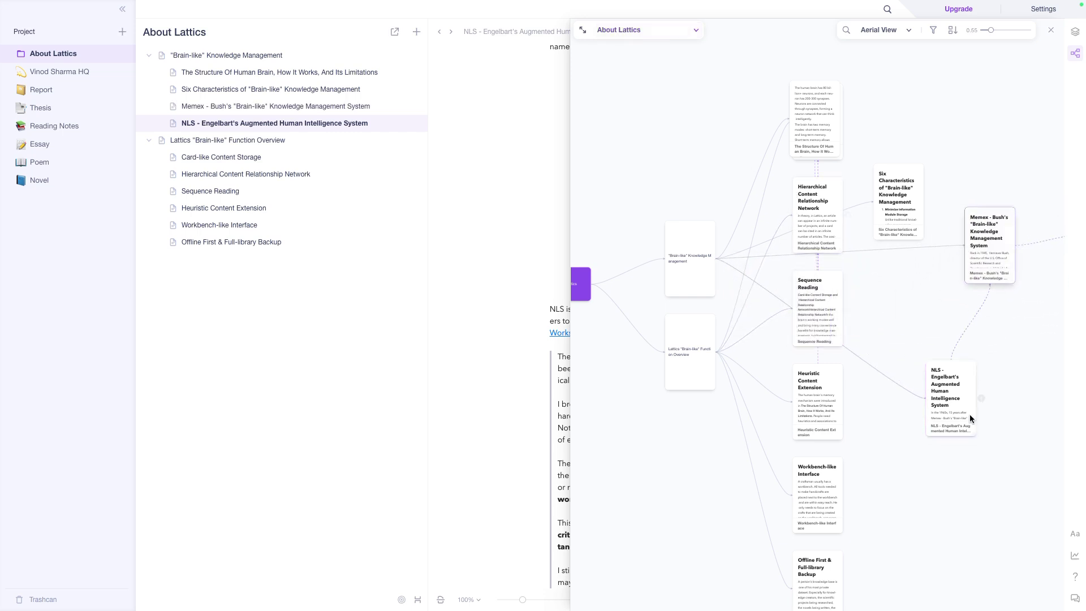
pyautogui.moveTo(950, 392)
# Close the NLS card preview and the graph, and show the card library beside the article.
pyautogui.click(497, 306)
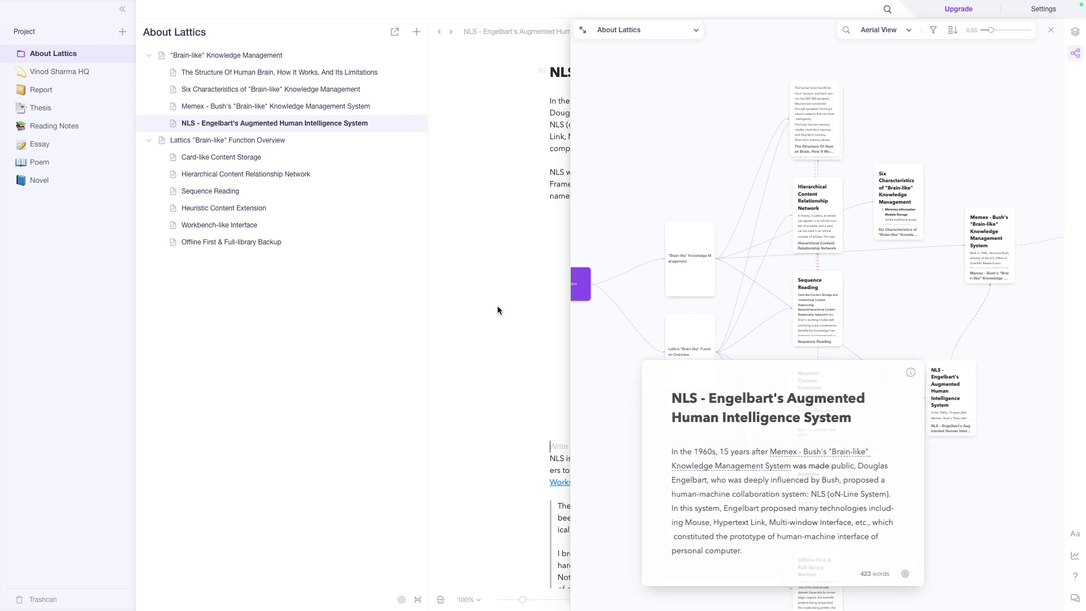
pyautogui.click(1051, 29)
pyautogui.scroll(-3, 694, 280)
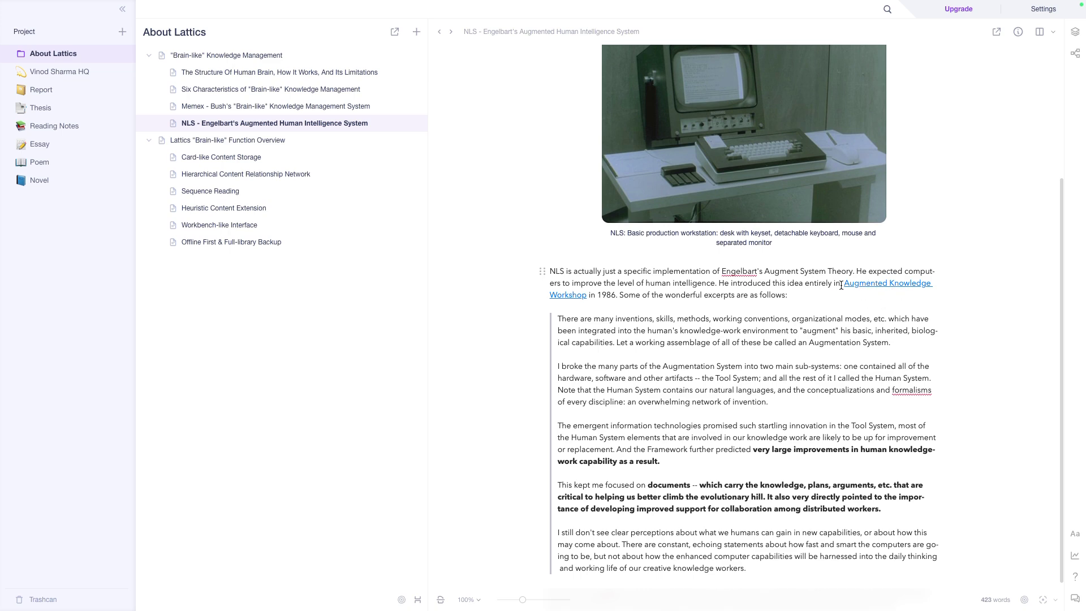
pyautogui.scroll(3, 885, 289)
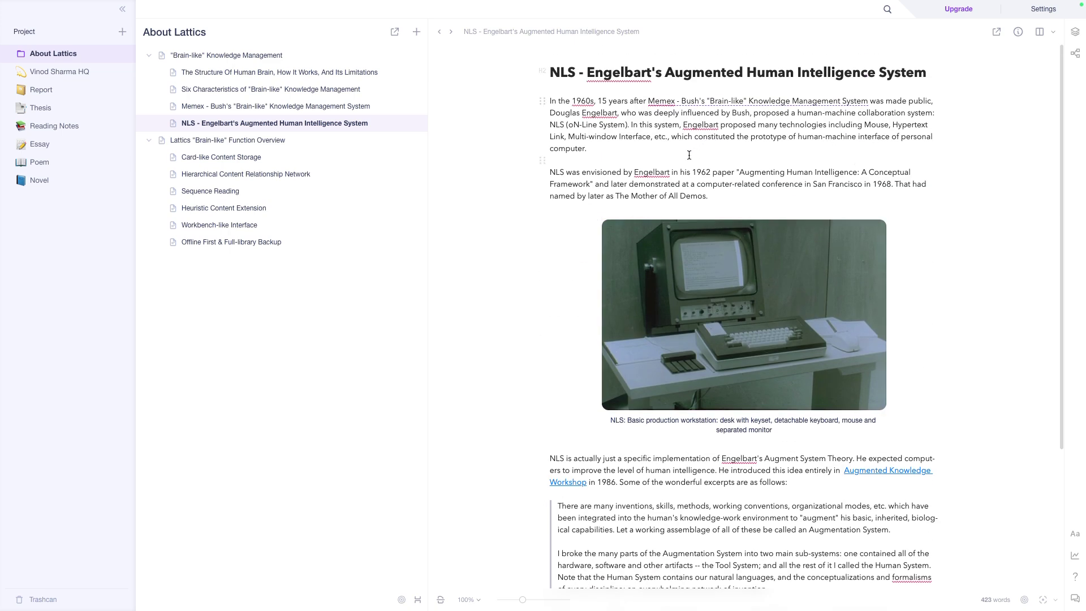
pyautogui.click(1073, 33)
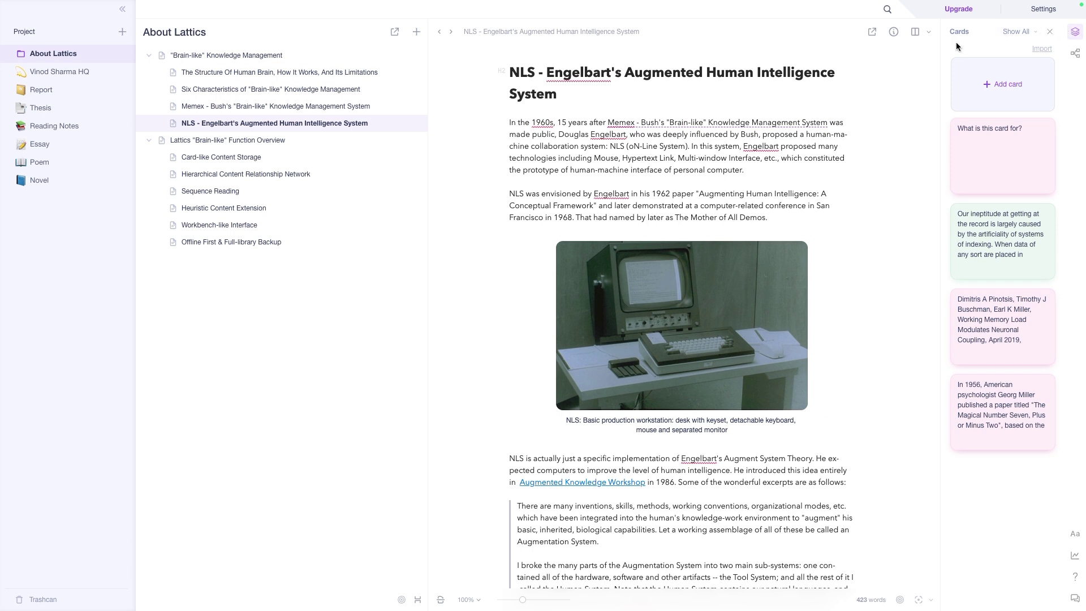
# Open the Card-like Content Storage article with the relationship graph beside it.
pyautogui.click(260, 146)
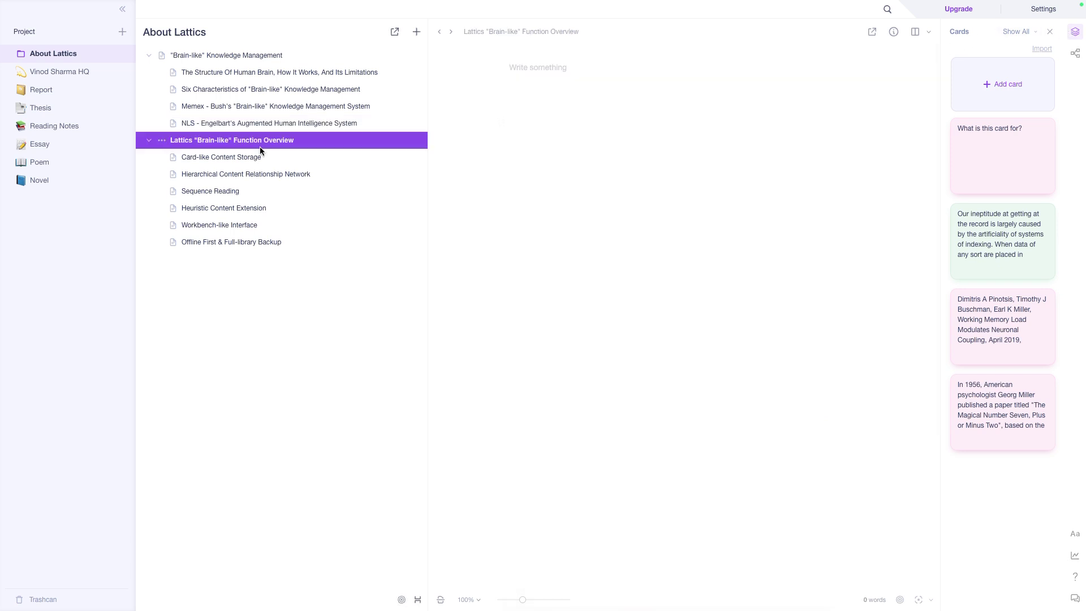
pyautogui.click(261, 157)
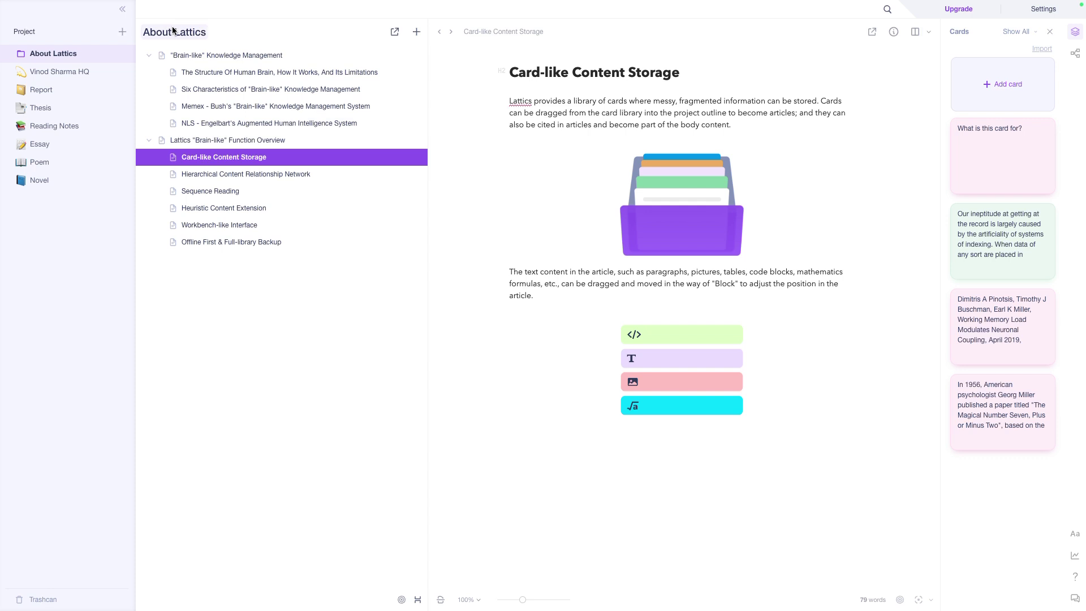
pyautogui.click(1075, 54)
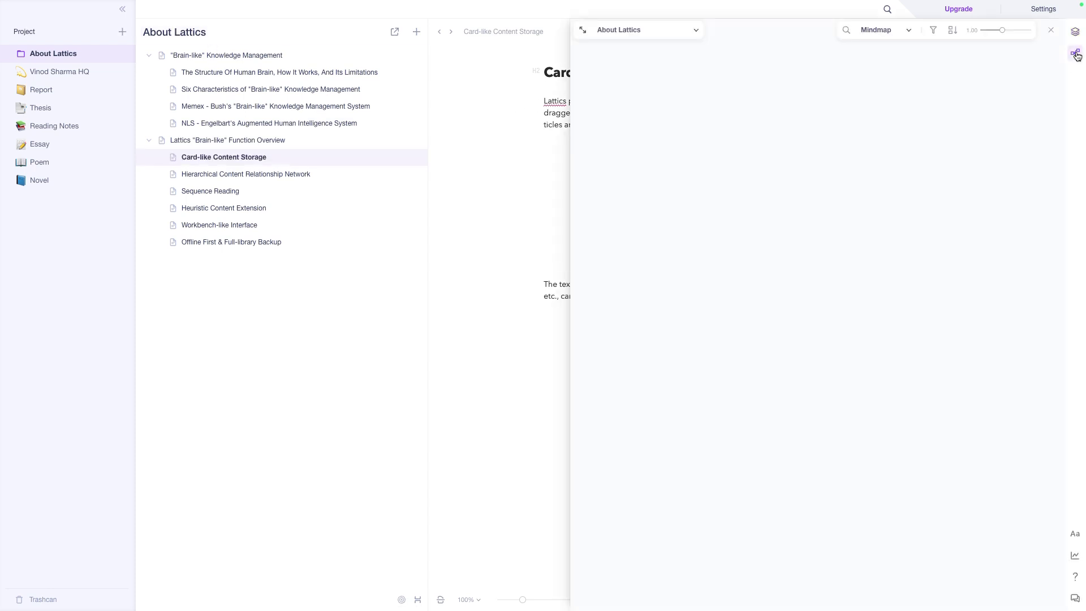
pyautogui.click(1075, 55)
pyautogui.click(1075, 56)
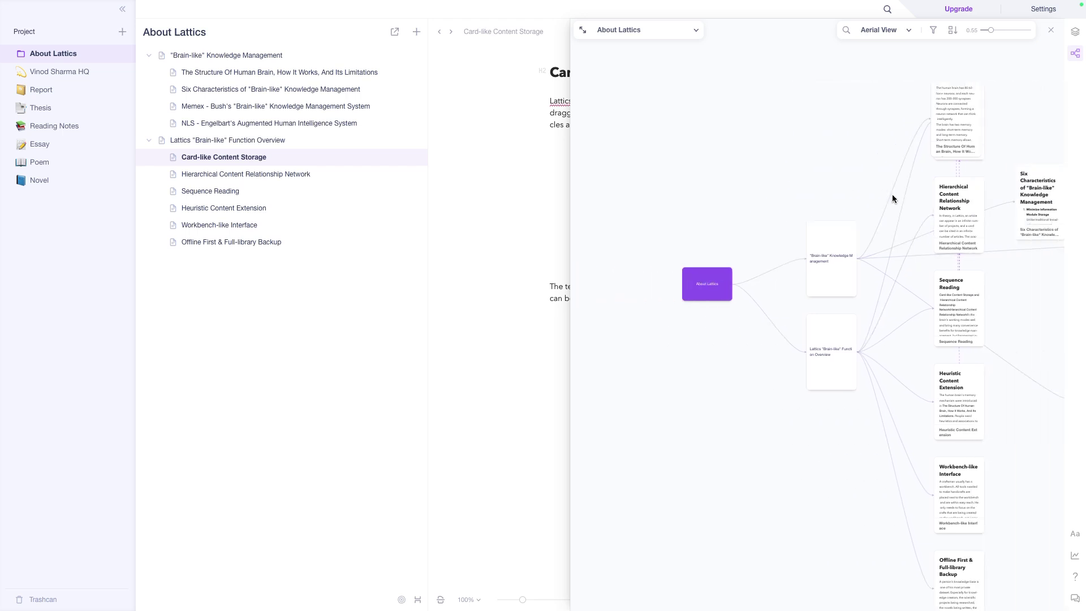
# Show the Essay project in the mind map, then switch to the Lattics website in Chrome.
pyautogui.click(660, 35)
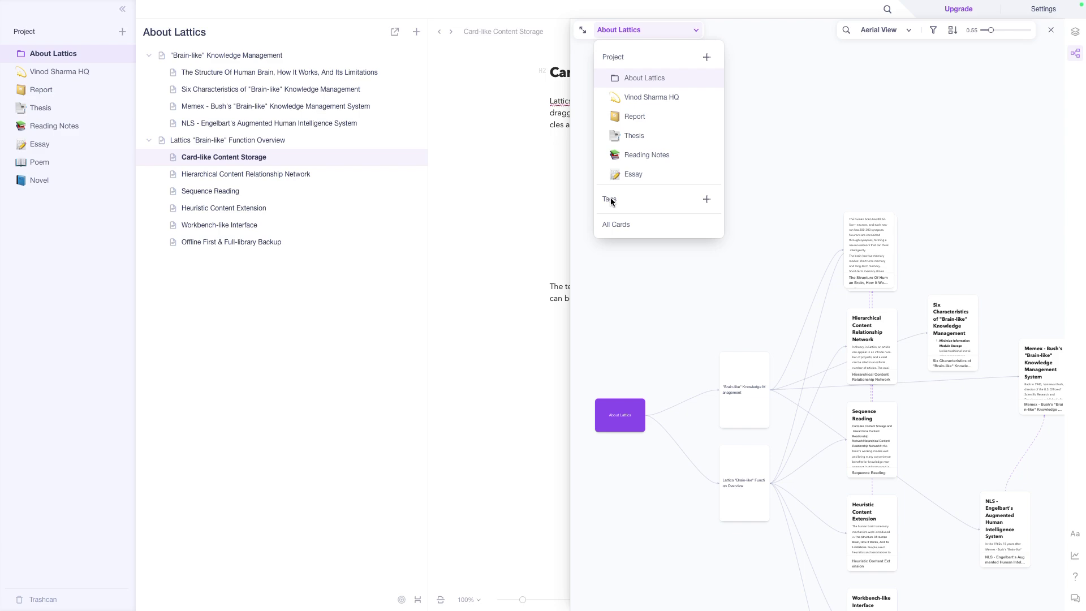
pyautogui.click(629, 173)
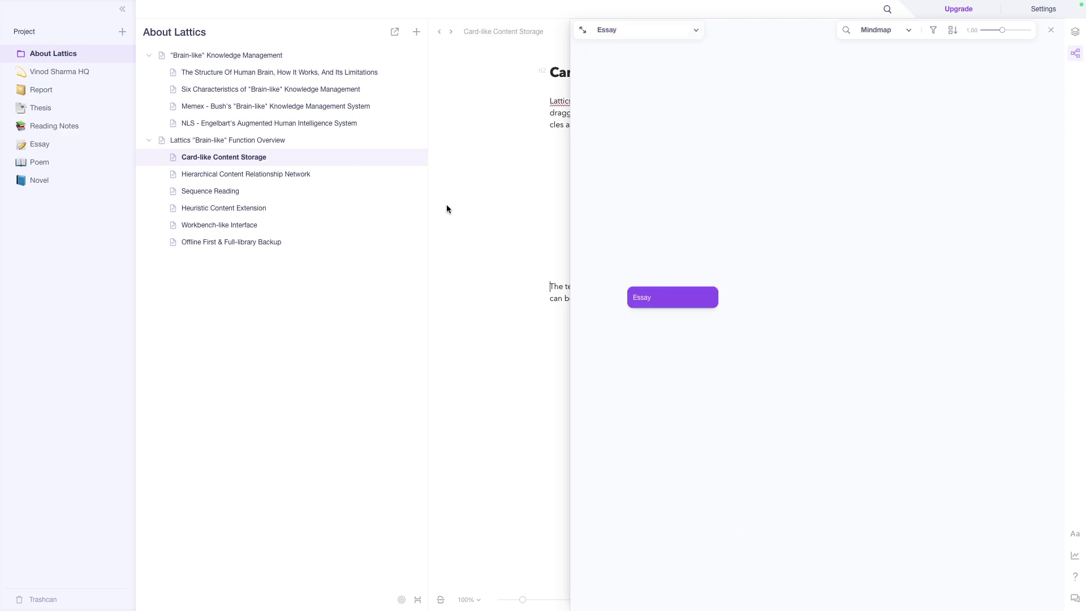
pyautogui.hotkey('ctrl', 'Left')
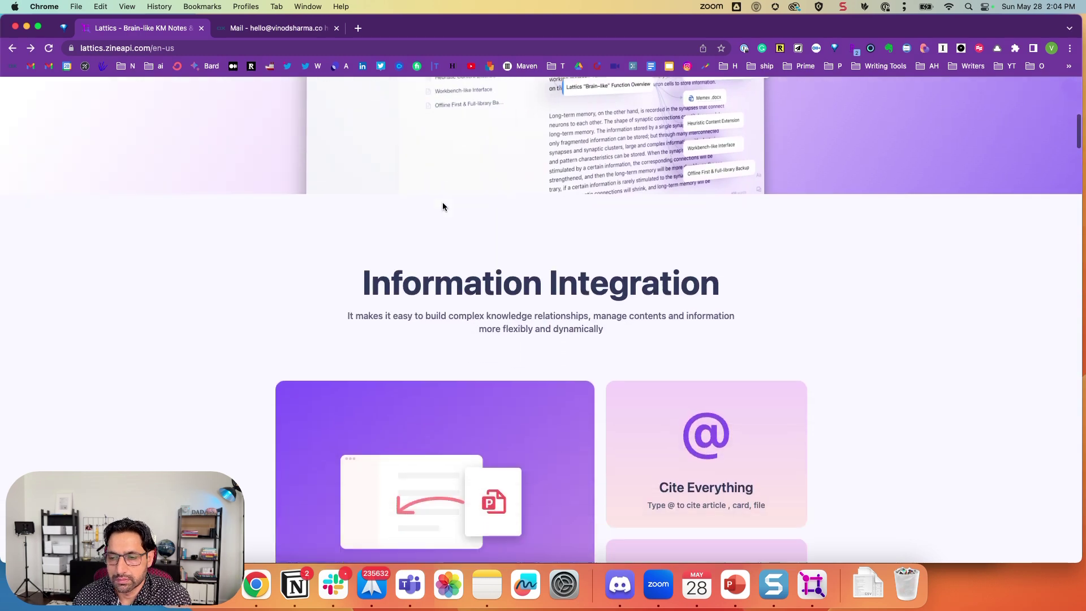
# Scroll down the lattics.zineapi.com page through its feature sections.
pyautogui.scroll(-5, 443, 203)
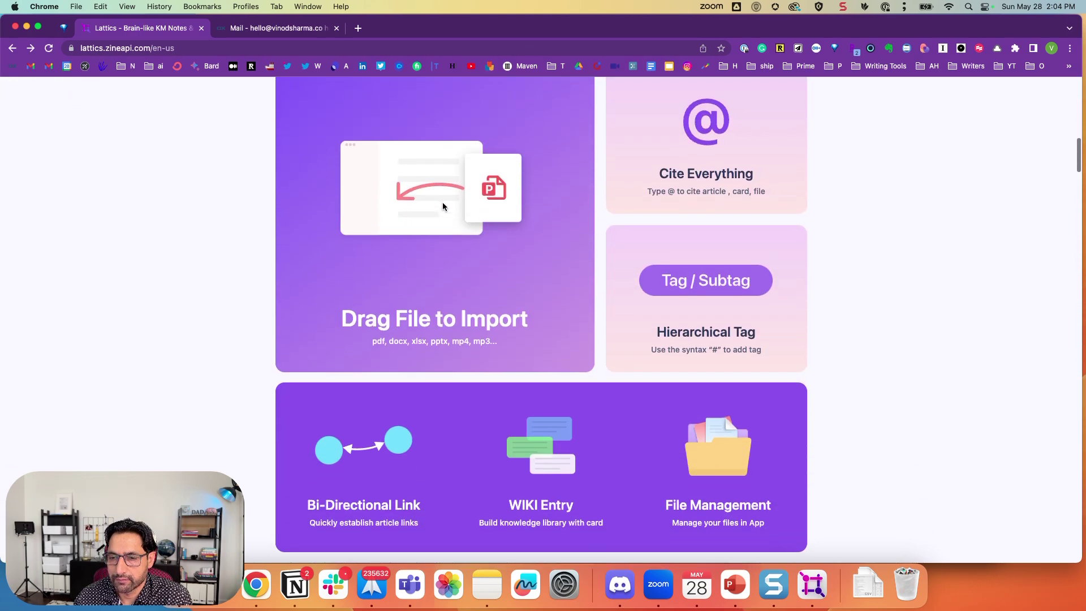
pyautogui.scroll(-3, 443, 206)
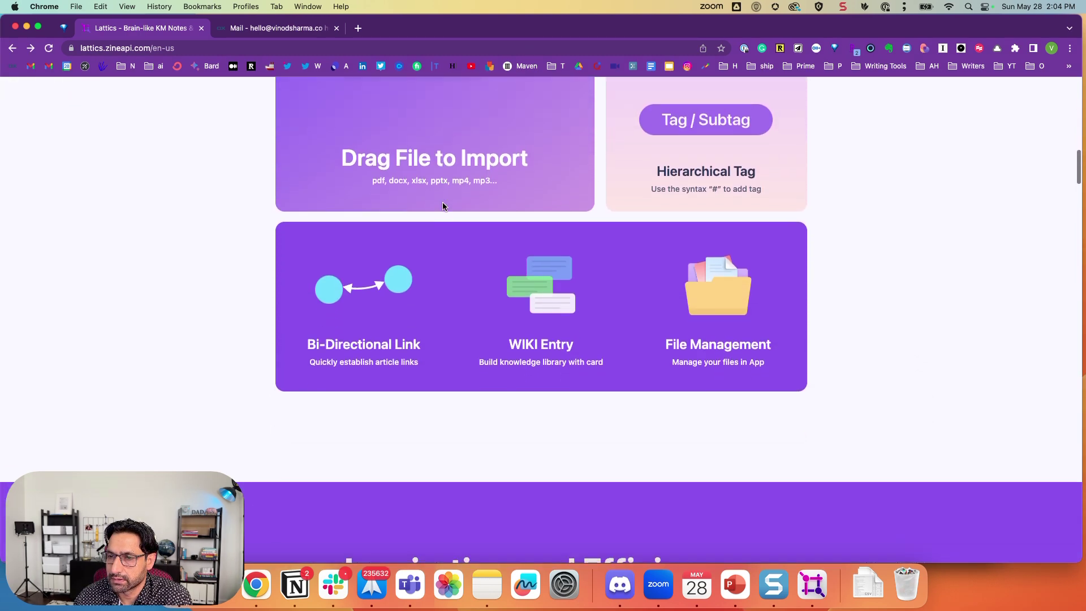
pyautogui.scroll(-2, 443, 206)
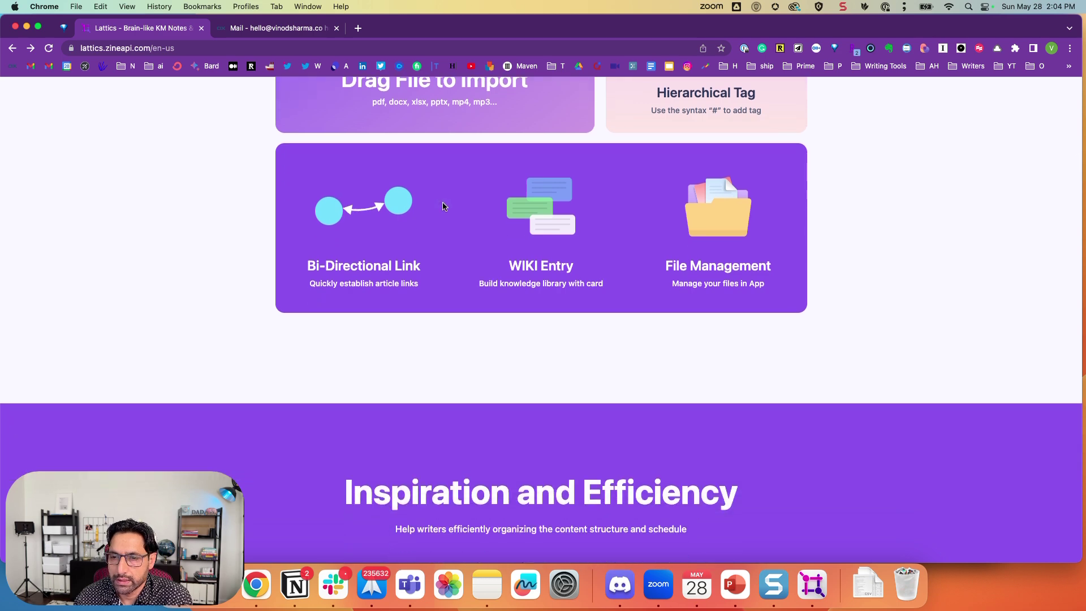
pyautogui.scroll(-8, 442, 206)
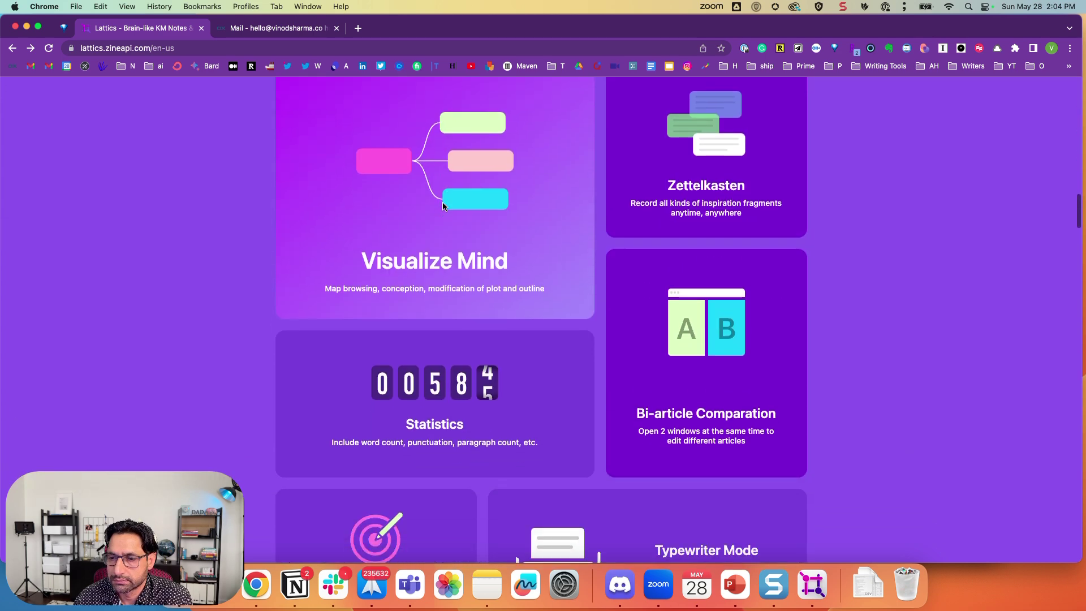
pyautogui.scroll(-1, 442, 202)
pyautogui.moveTo(628, 146); pyautogui.dragTo(787, 172)
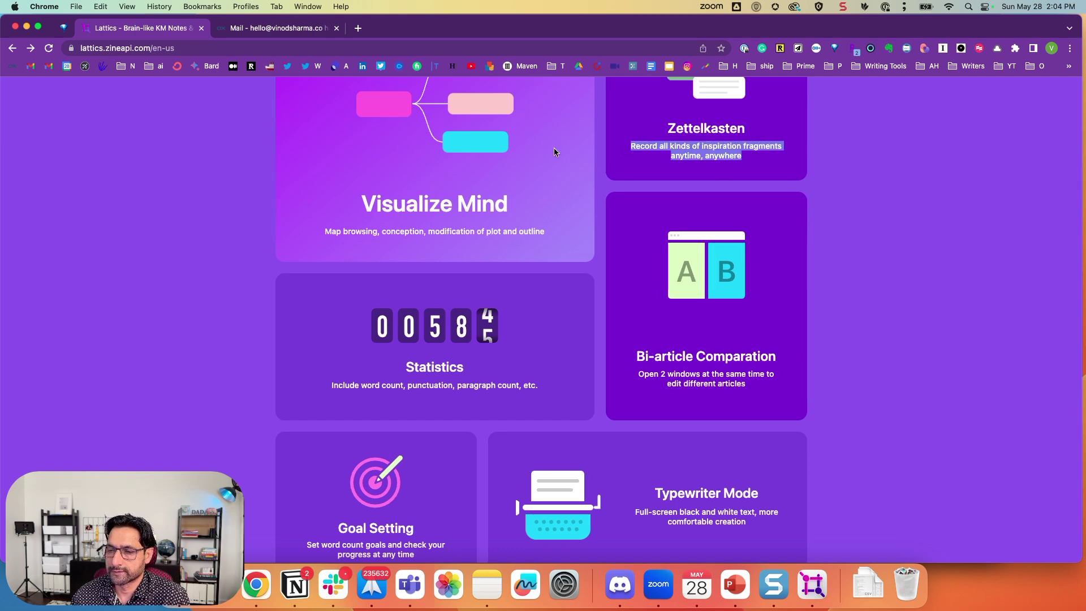
pyautogui.scroll(-6, 555, 152)
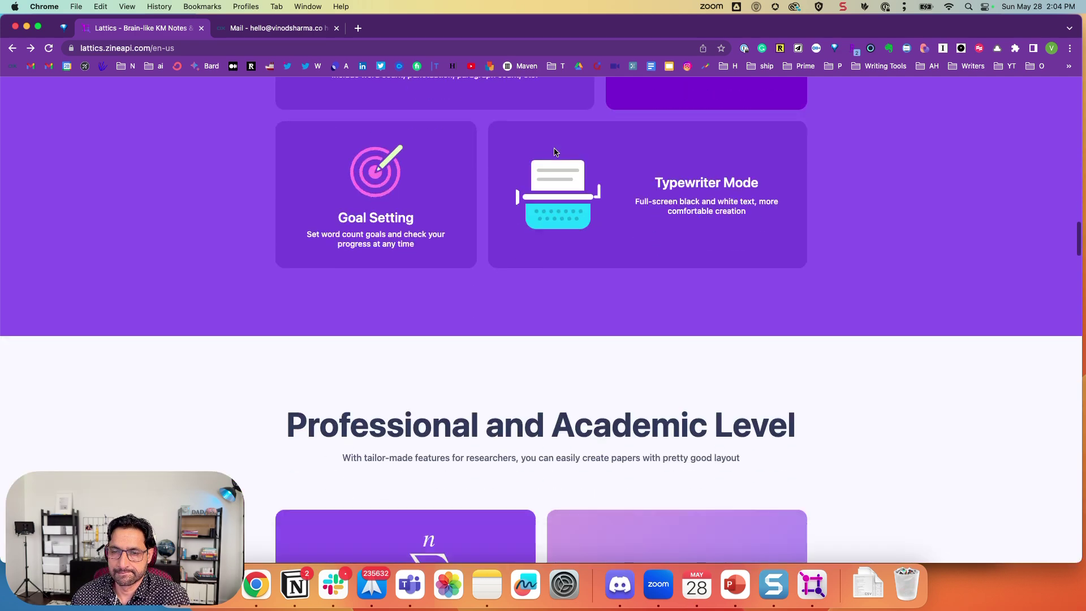
pyautogui.scroll(-7, 554, 152)
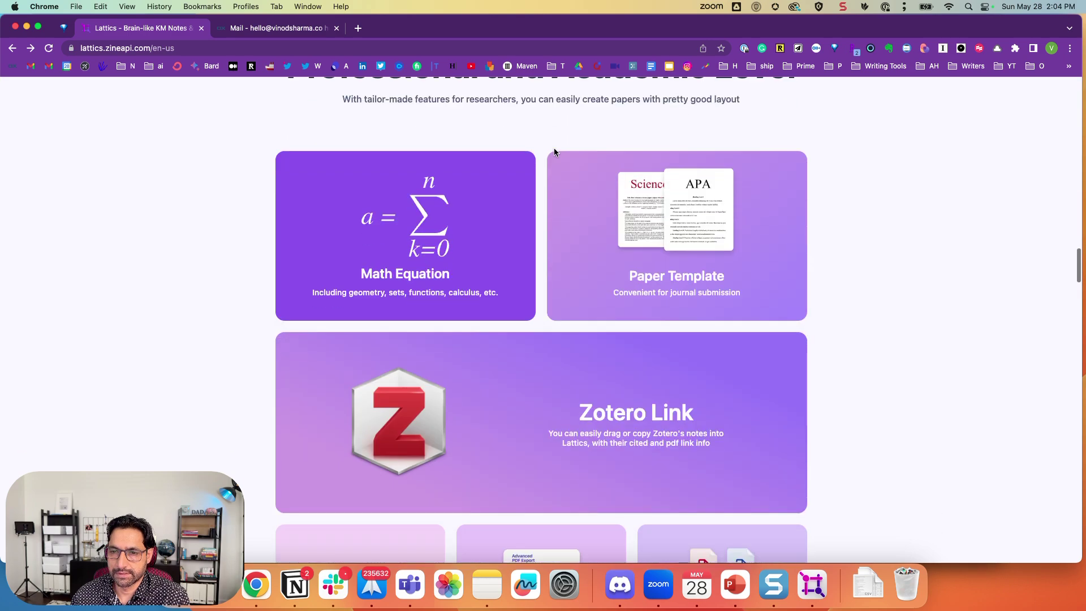
pyautogui.scroll(5, 555, 151)
pyautogui.scroll(-10, 554, 152)
pyautogui.scroll(-20, 554, 151)
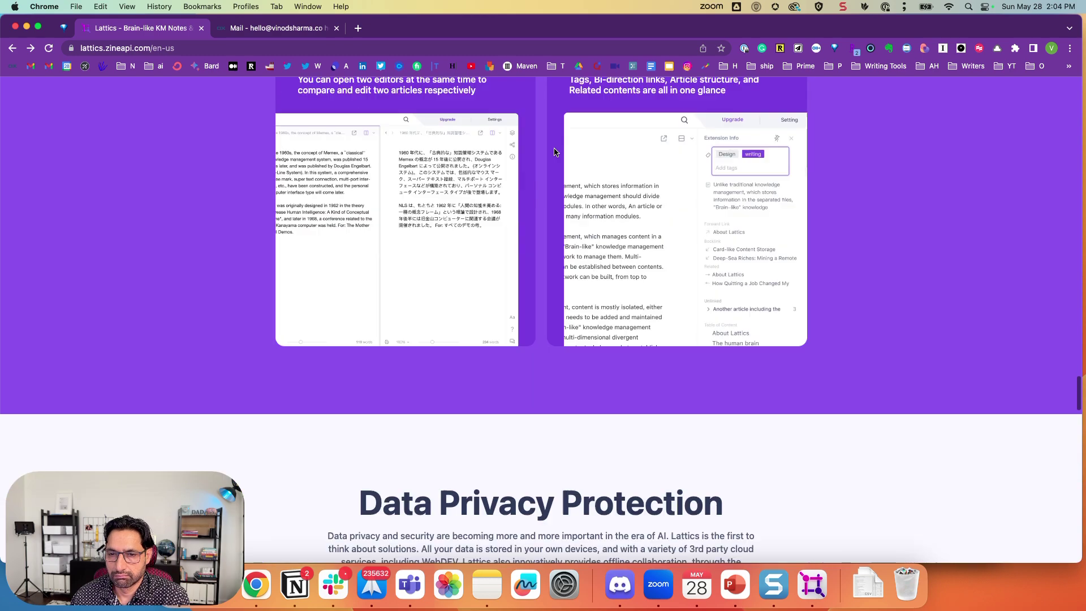
pyautogui.scroll(-5, 554, 150)
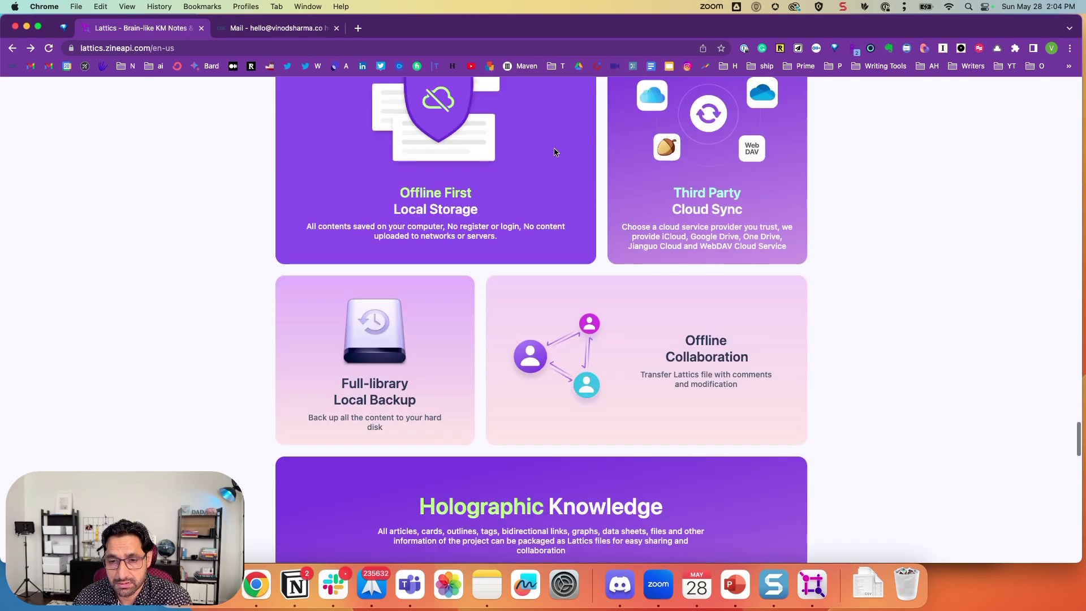
pyautogui.scroll(-3, 554, 151)
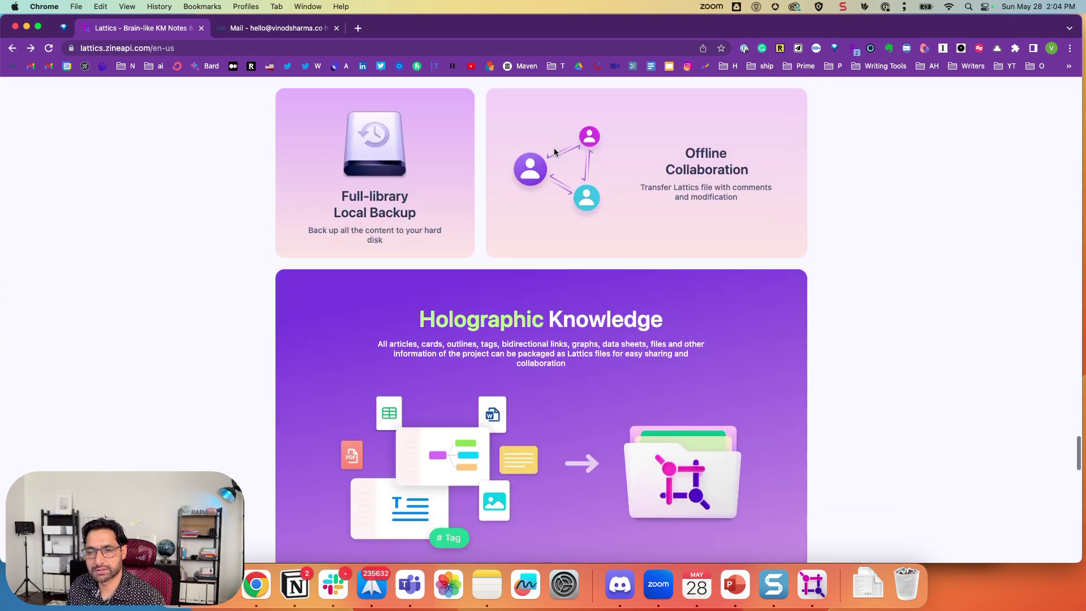
pyautogui.scroll(-3, 554, 152)
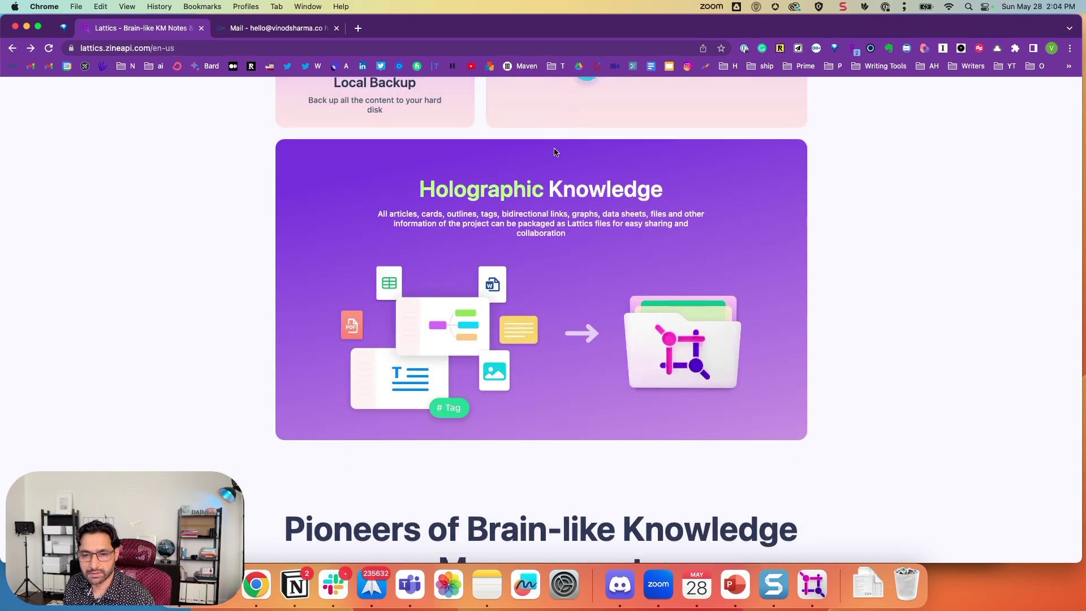
pyautogui.scroll(-10, 554, 151)
# Back in Lattics, close the mind map and open Today's plan in Vinod Sharma HQ.
pyautogui.hotkey('ctrl', 'Right')
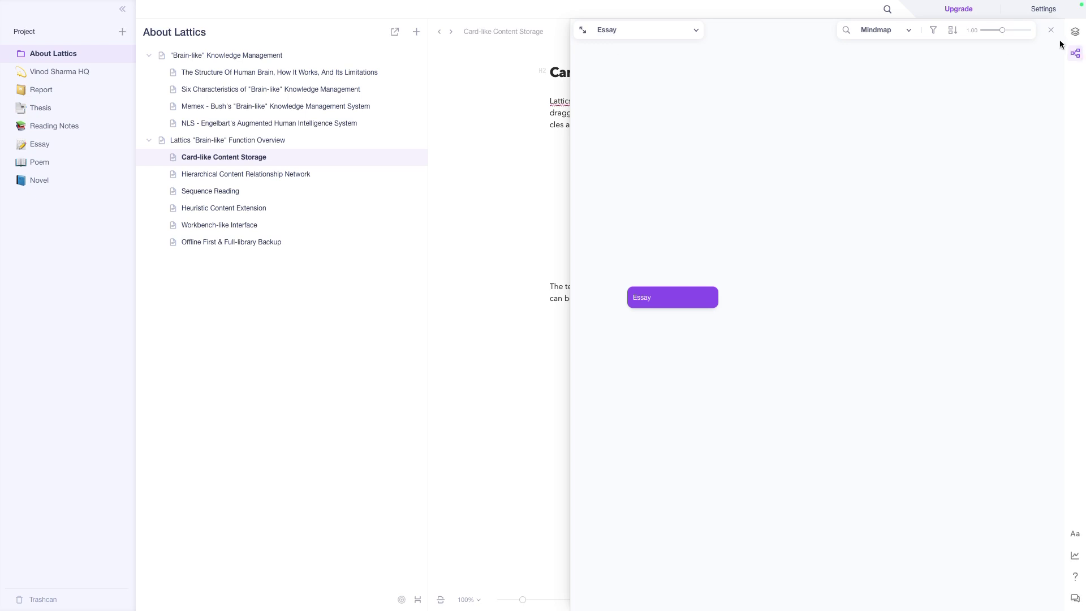
pyautogui.click(1051, 30)
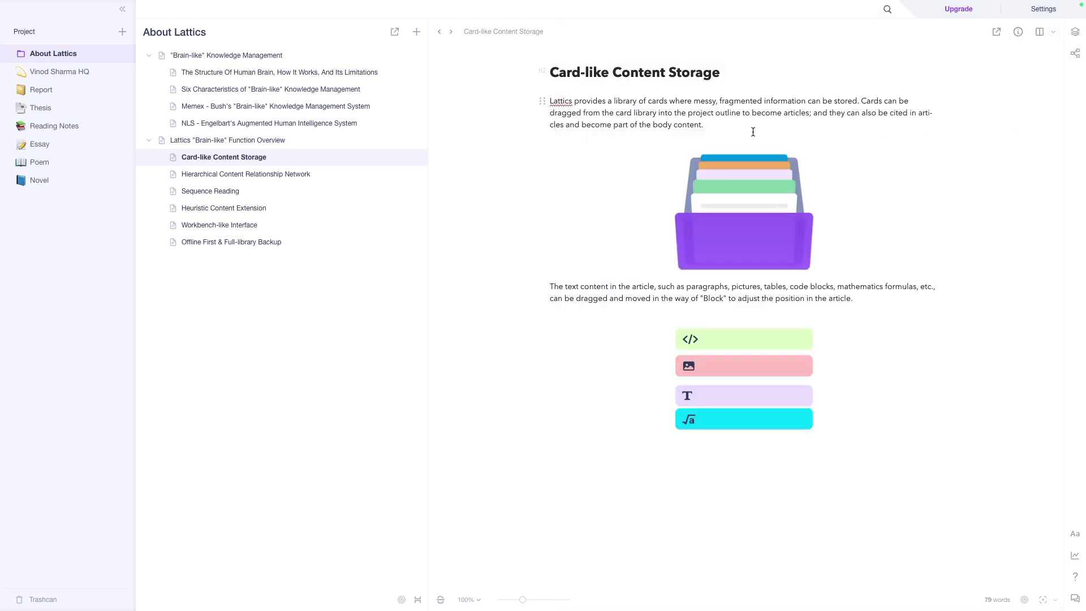
pyautogui.click(70, 74)
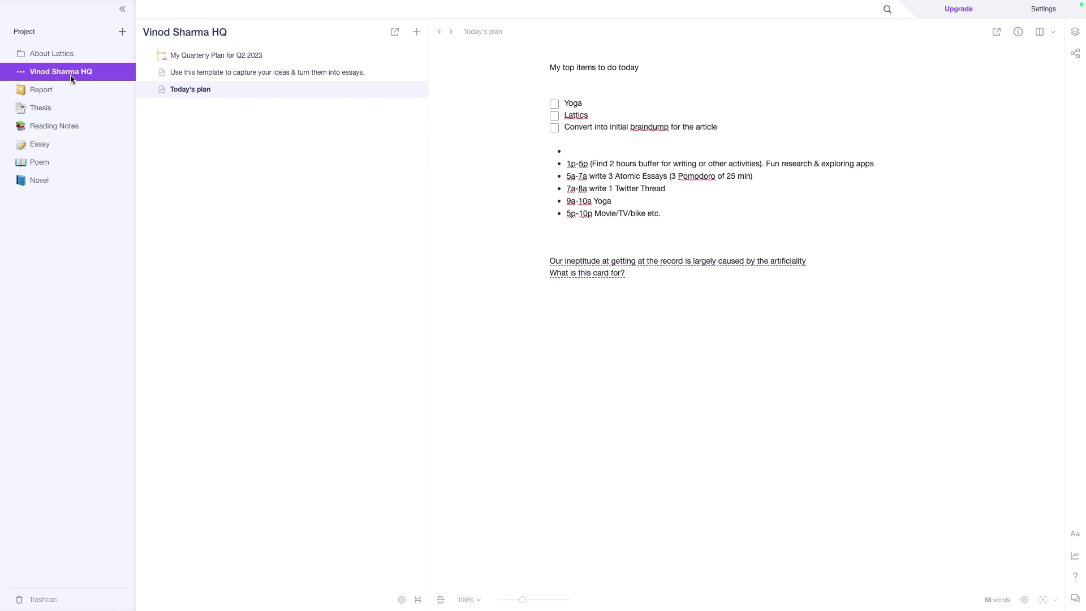
pyautogui.click(219, 90)
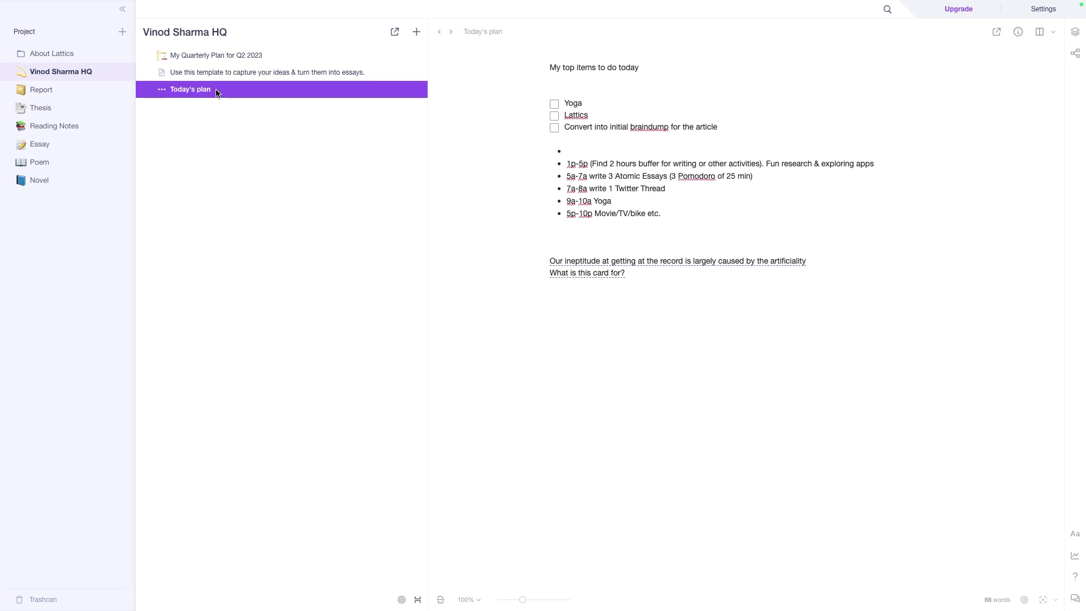
# Check the export formats for Today's plan, dismiss them, and narrow the document list.
pyautogui.click(396, 32)
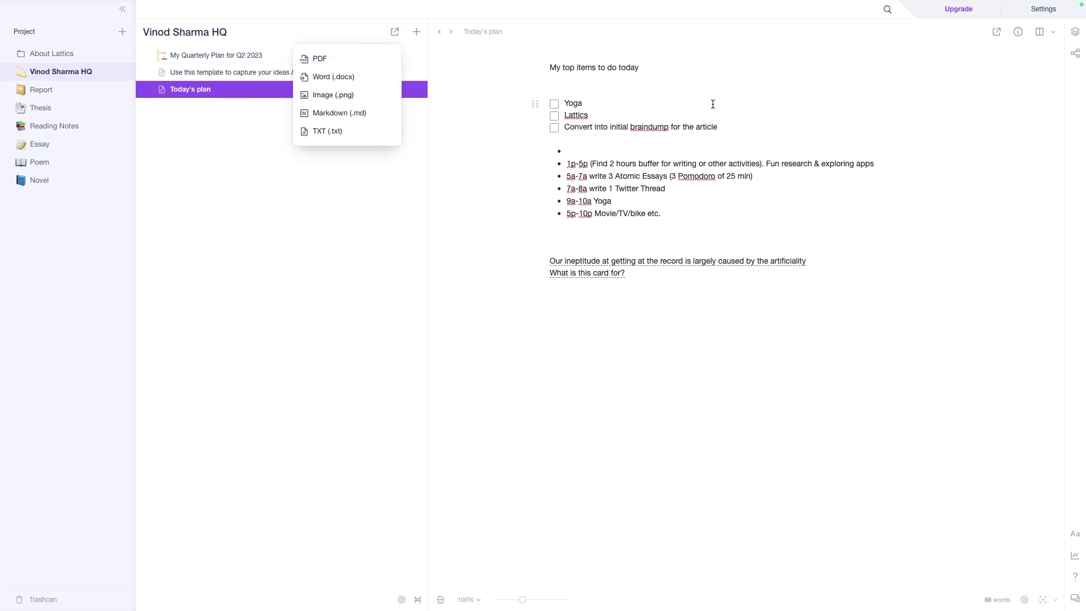
pyautogui.click(905, 88)
pyautogui.click(997, 32)
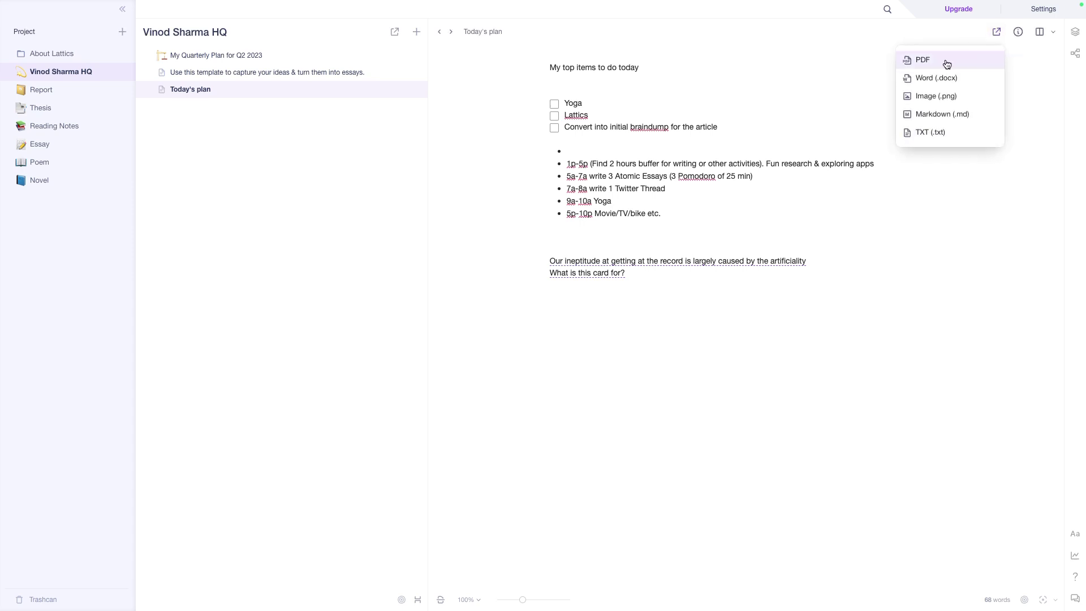
pyautogui.click(834, 70)
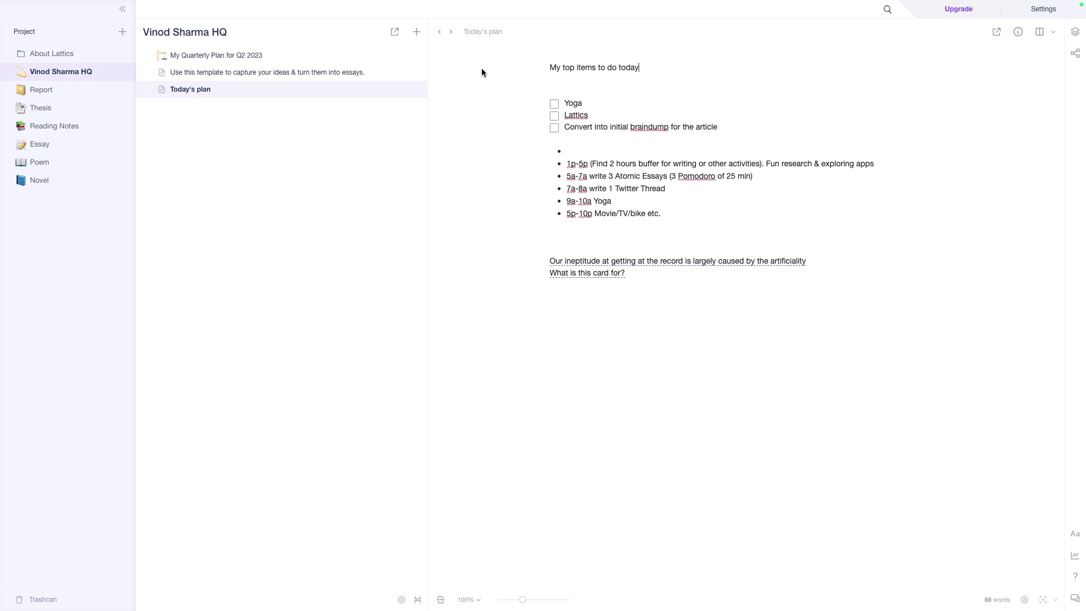
pyautogui.moveTo(427, 49); pyautogui.dragTo(369, 49)
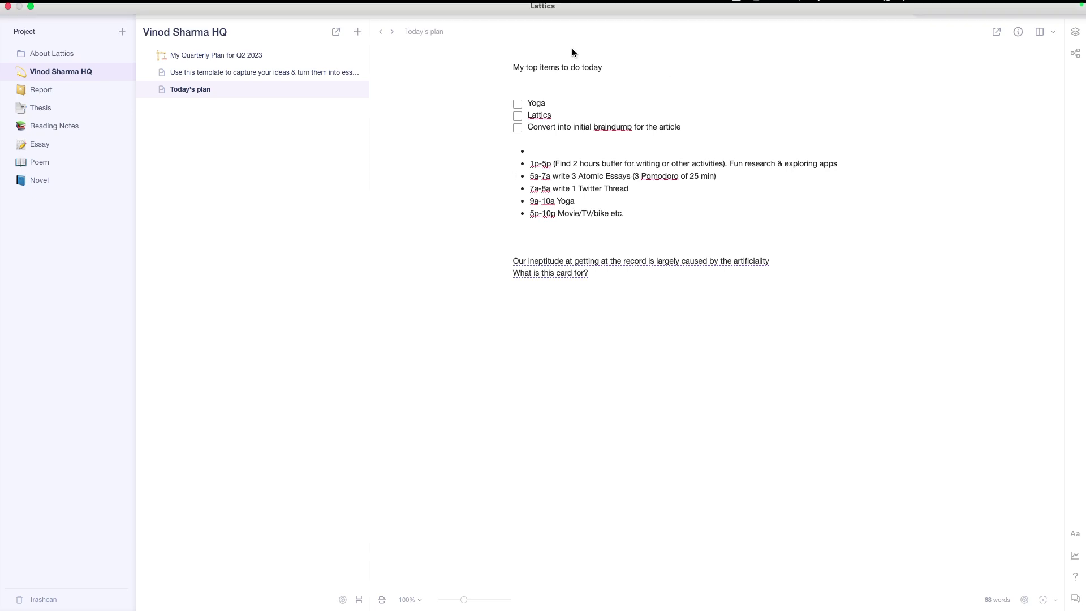
# Switch to About Lattics and back to Vinod Sharma HQ, then search all notes for 'body'.
pyautogui.click(45, 57)
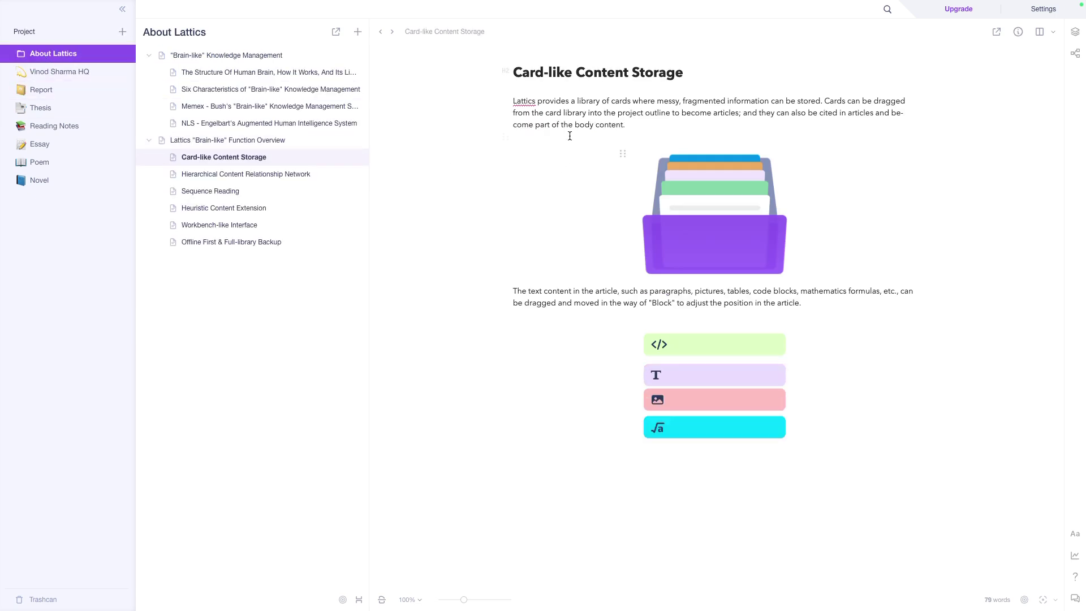
pyautogui.click(56, 72)
pyautogui.click(888, 11)
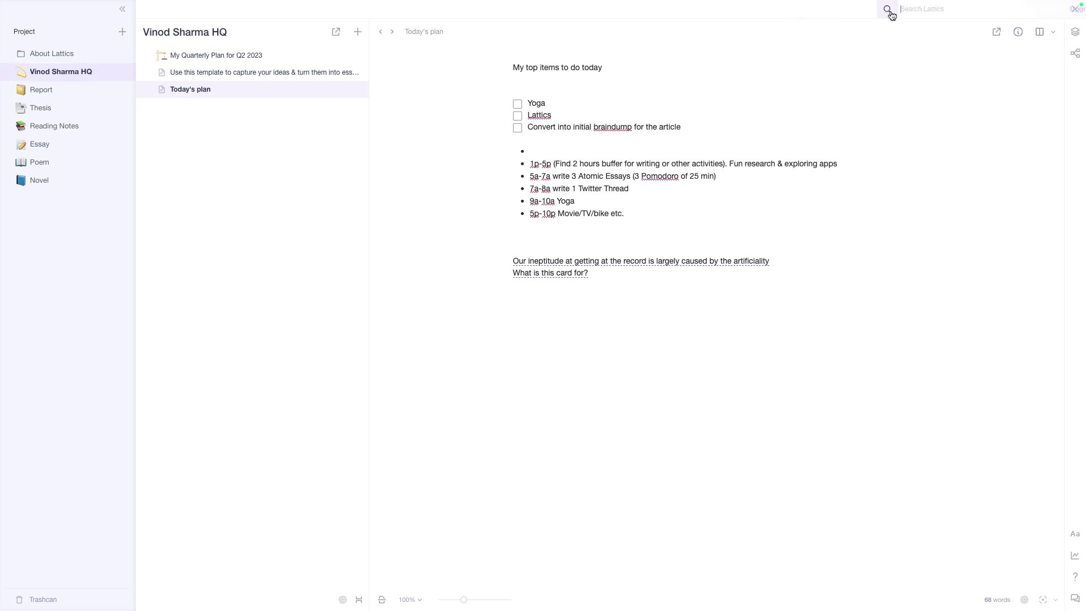
pyautogui.write('body')
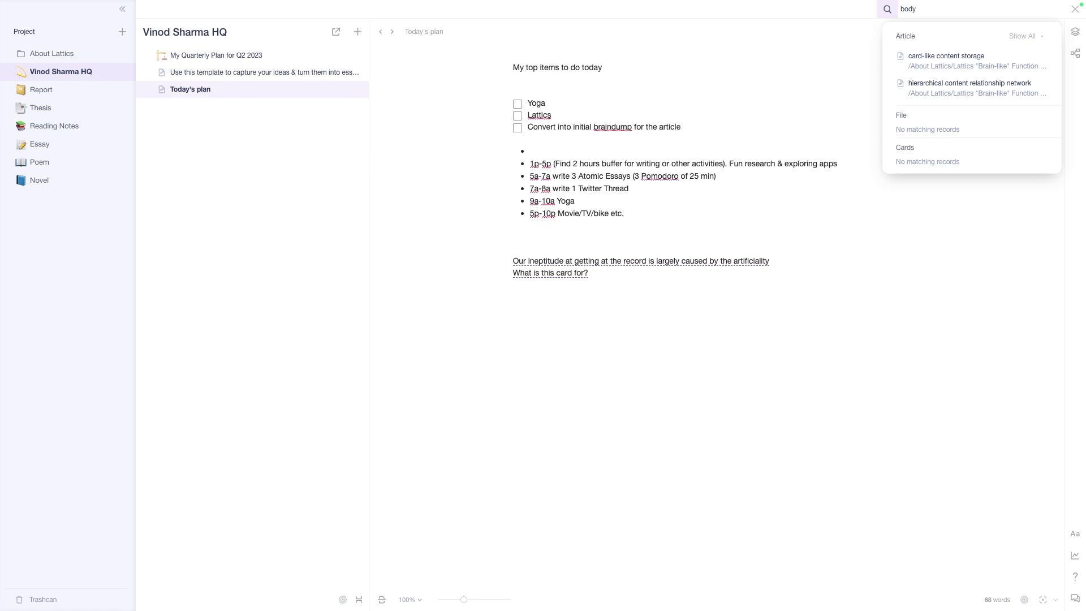
# Open the Card-like Content Storage result and preview the other matching article's word count.
pyautogui.click(944, 66)
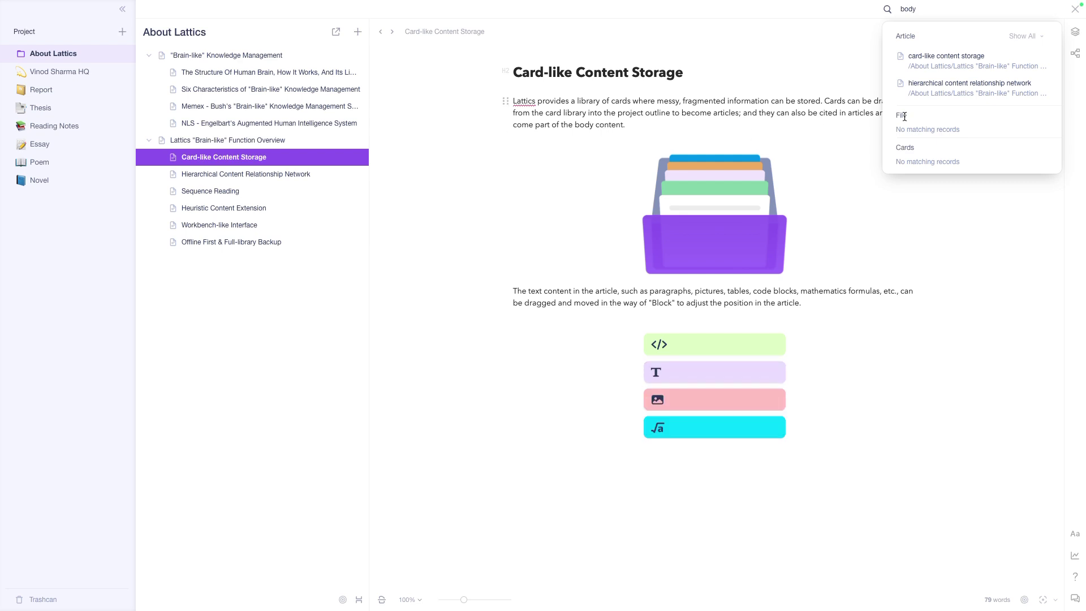
pyautogui.moveTo(943, 84)
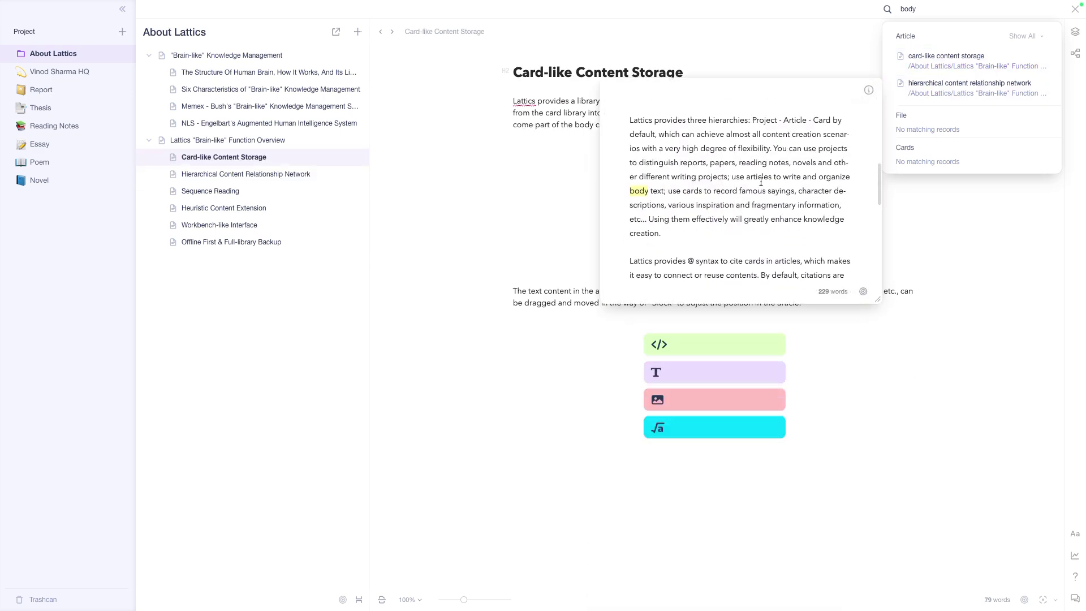
pyautogui.scroll(-5, 760, 182)
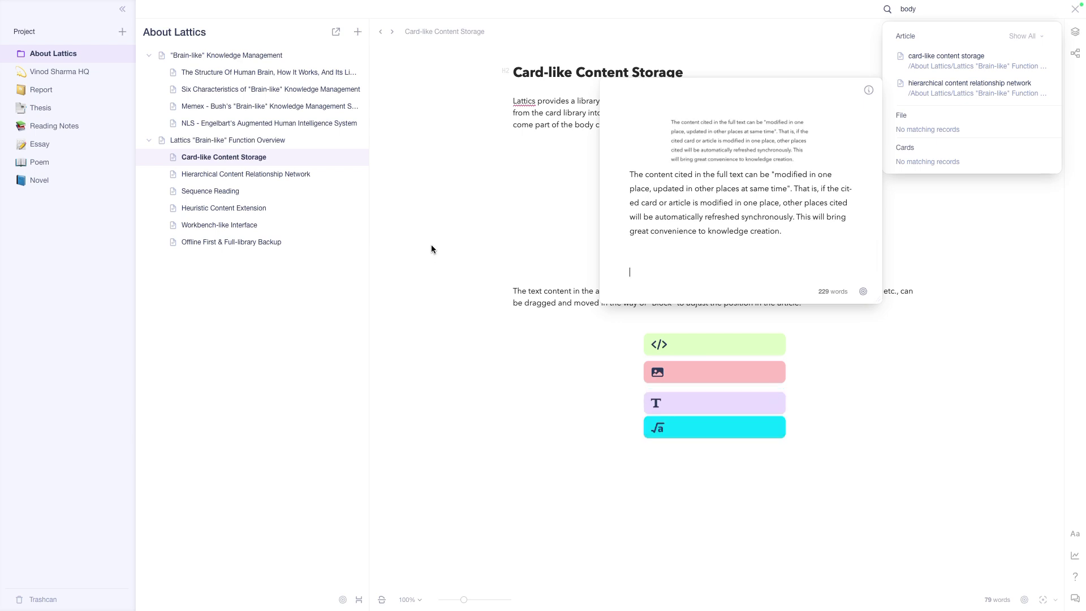
pyautogui.click(820, 292)
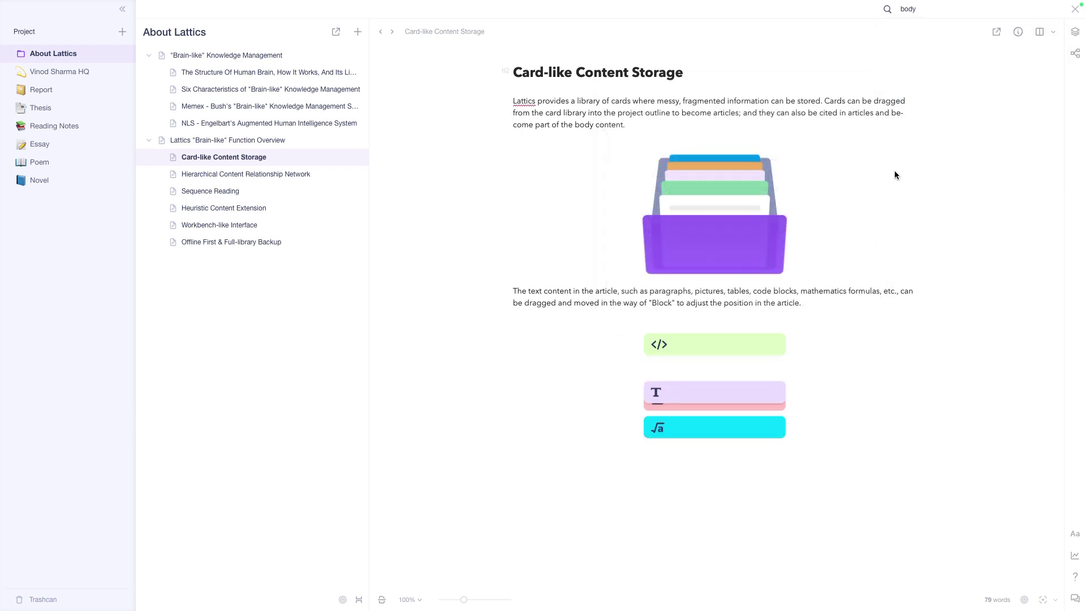
# Open the essay-ideas template document in the Vinod Sharma HQ project.
pyautogui.click(54, 72)
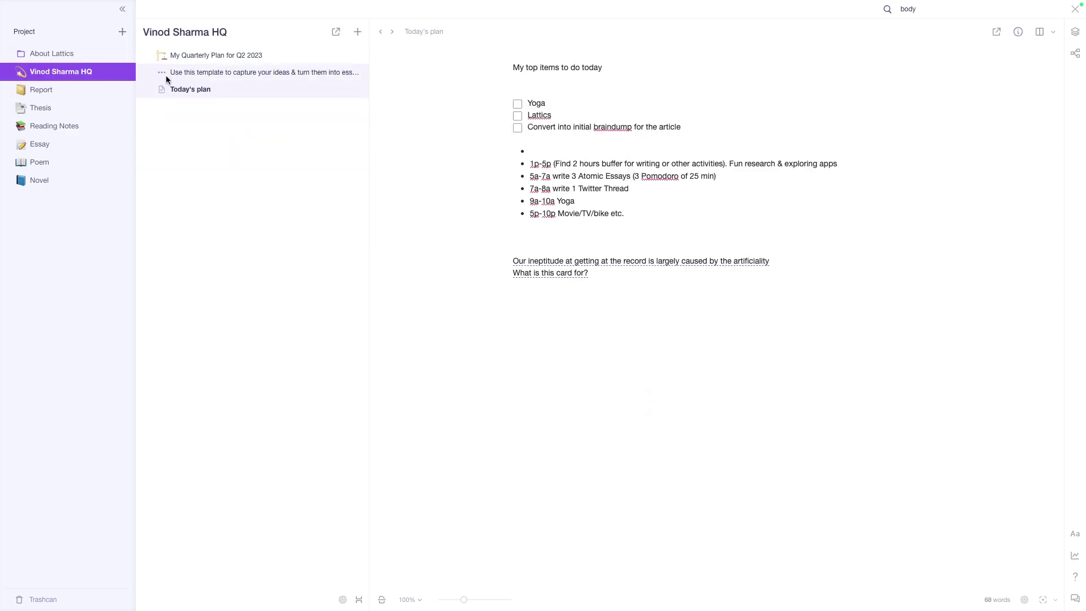
pyautogui.click(200, 72)
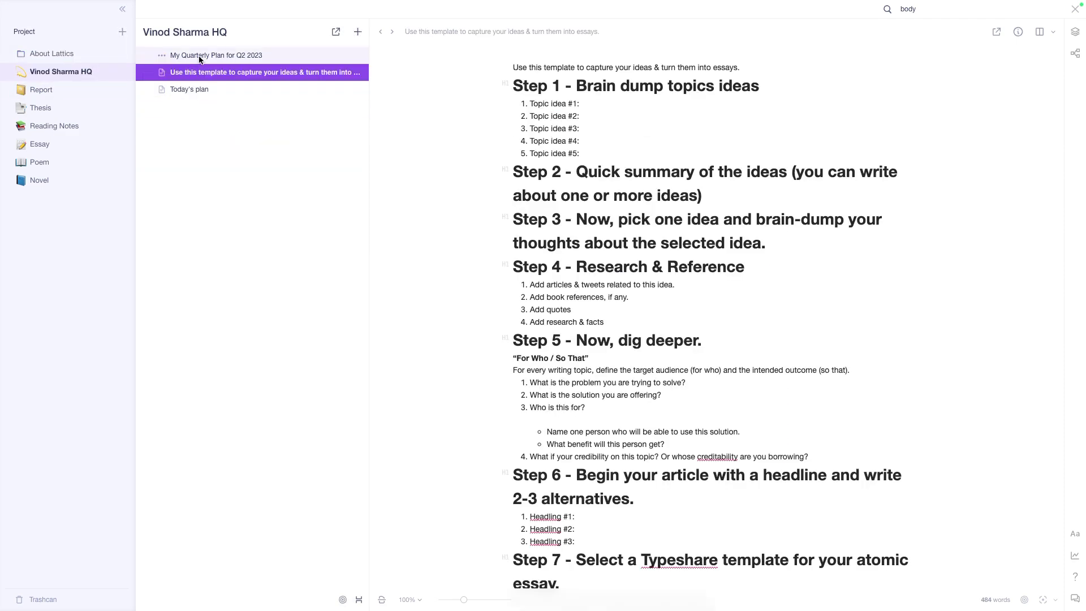
pyautogui.click(1075, 53)
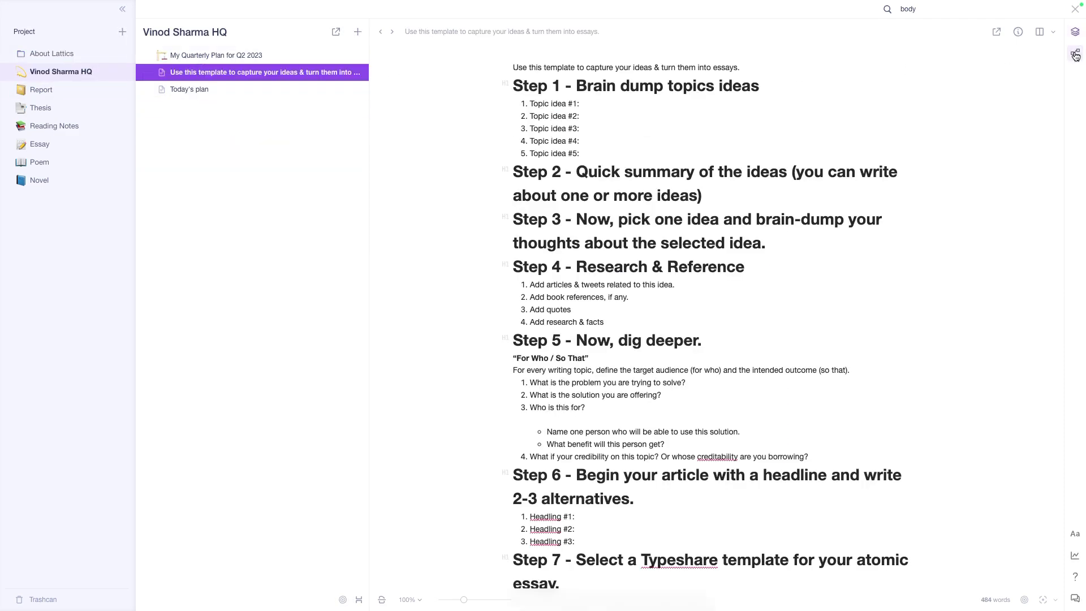
# Review the all-time and last-30-days writing statistics, then switch to the Lattics website in Chrome.
pyautogui.click(1075, 556)
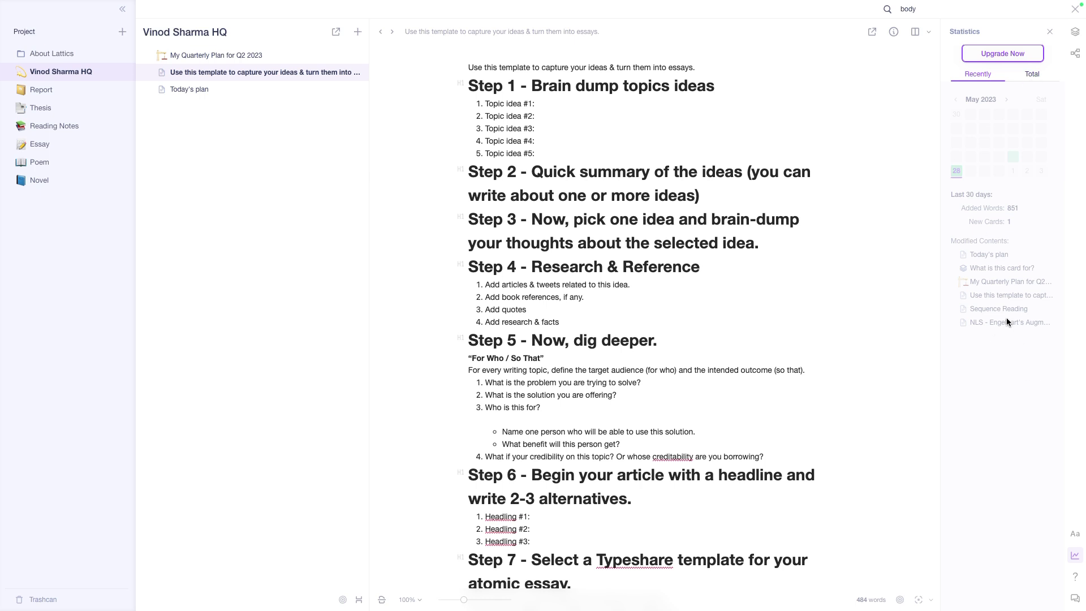
pyautogui.click(1037, 83)
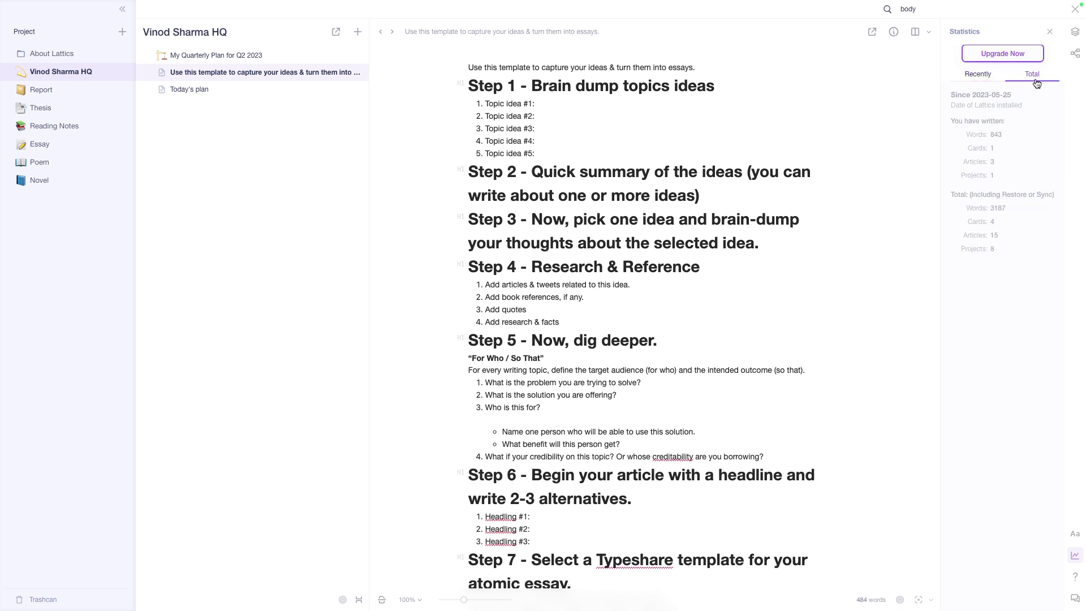
pyautogui.click(976, 77)
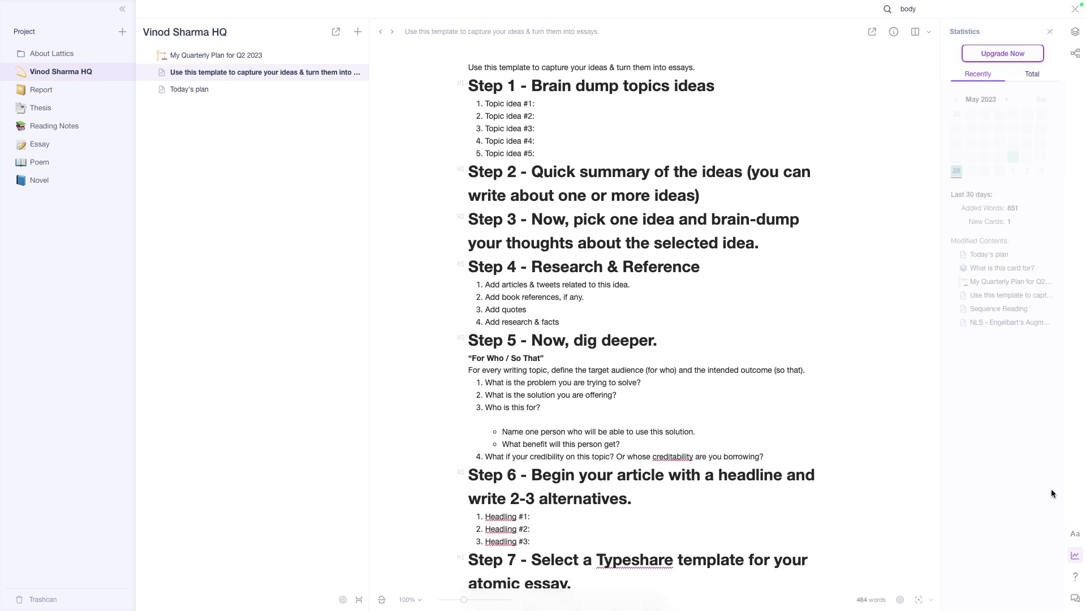
pyautogui.click(1050, 31)
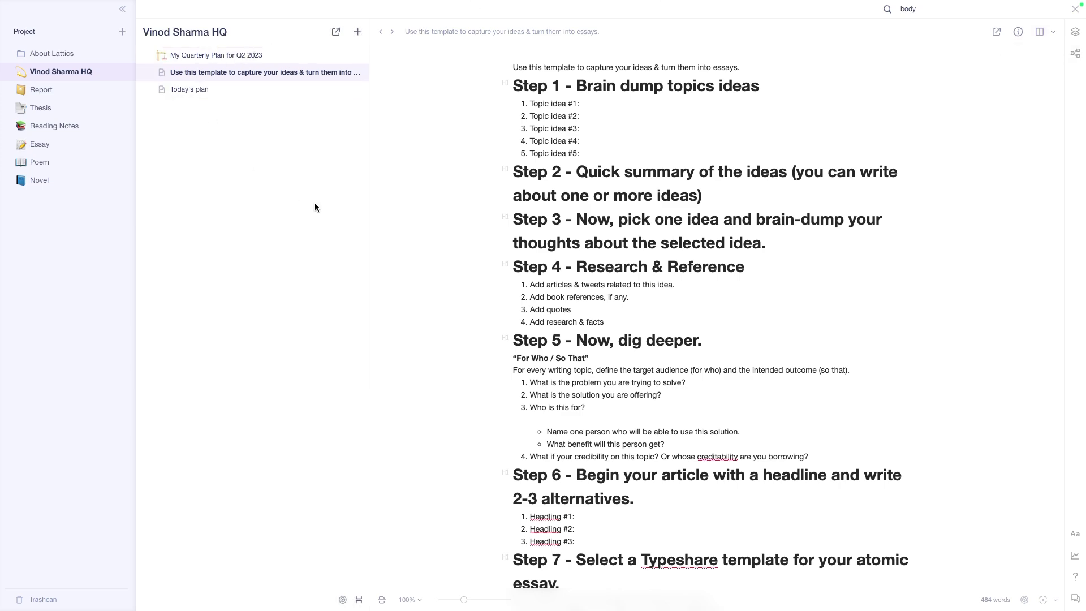
pyautogui.hotkey('ctrl', 'Left')
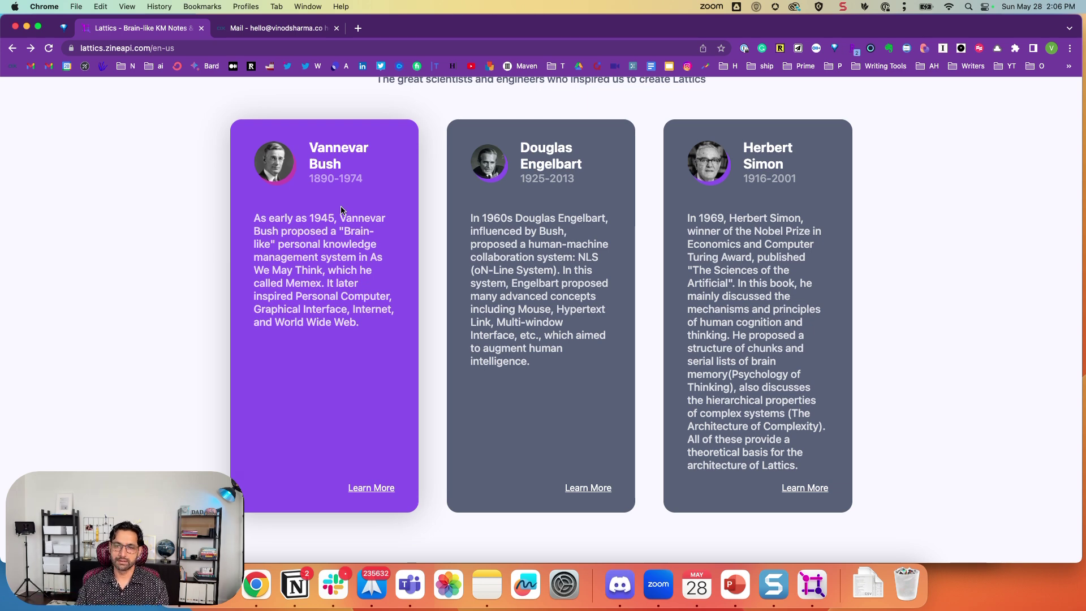
# Scroll the Lattics website down past the pioneer and product cards toward the footer.
pyautogui.scroll(-1, 347, 222)
pyautogui.scroll(-10, 347, 222)
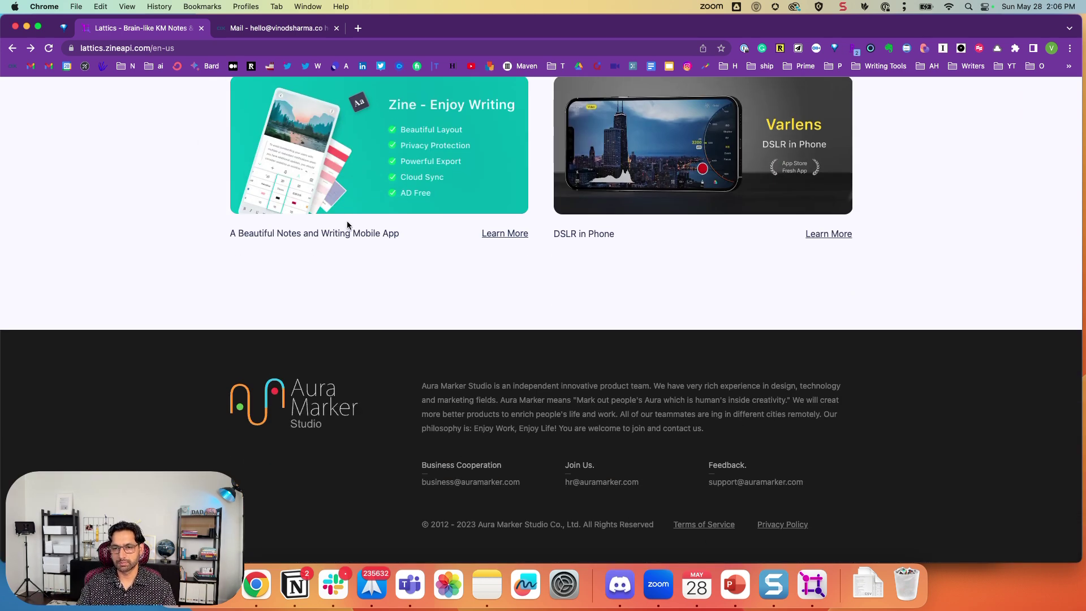